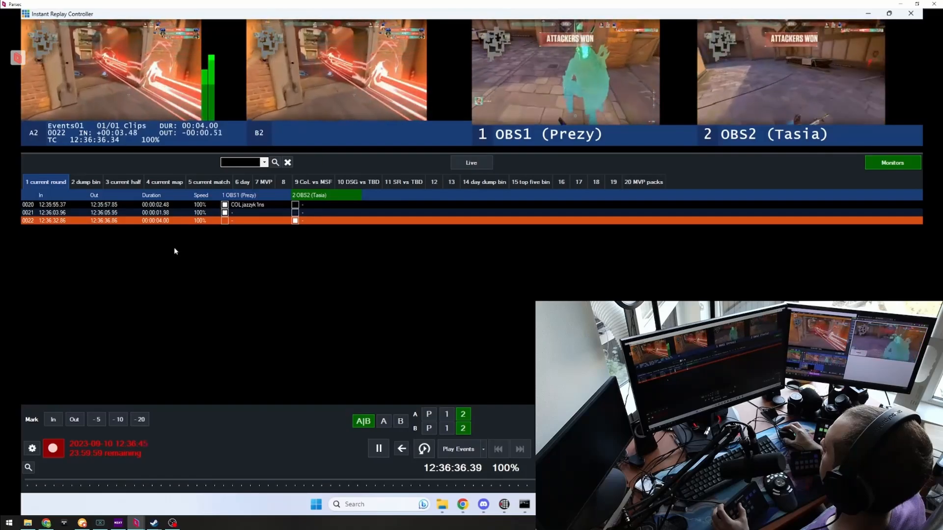
Mark a new three-second replay event at the end of the current round and assign it to the OBS1 camera.
key("o")
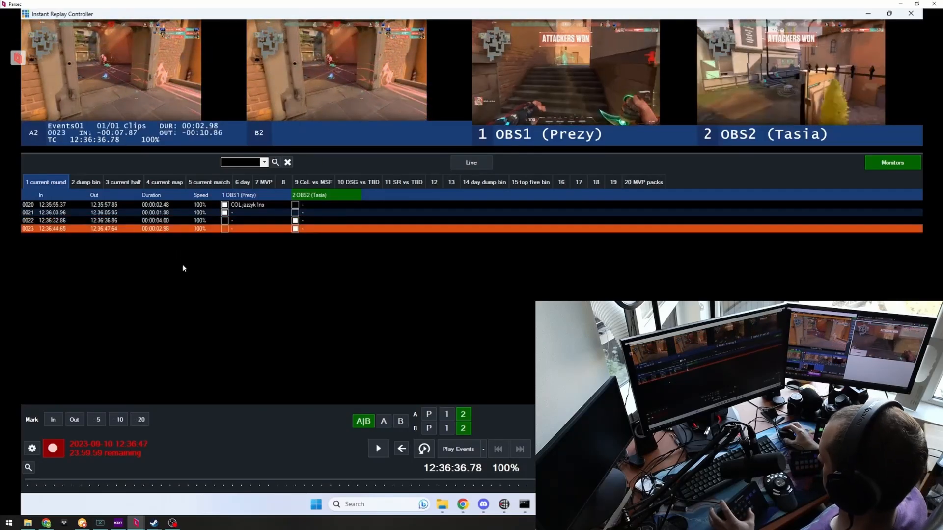
left_click(168, 224)
left_click(168, 230)
left_click(167, 222)
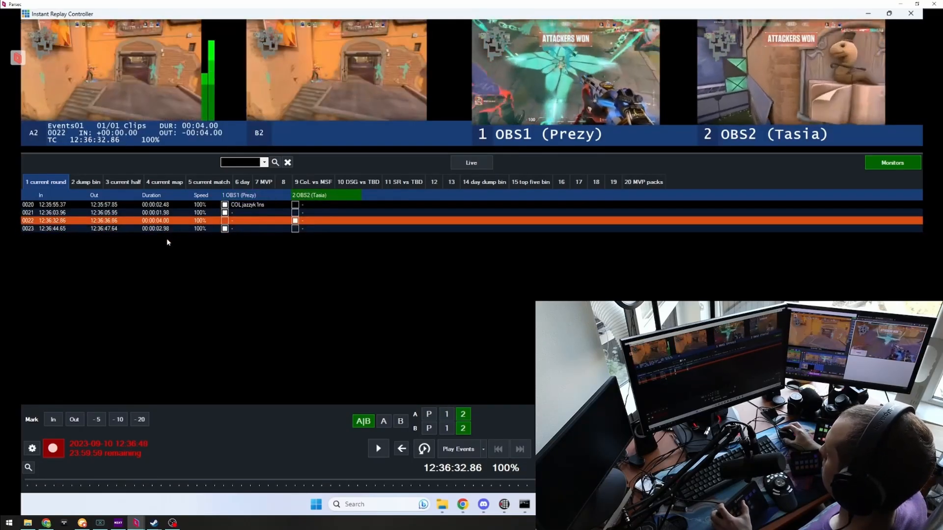
left_click(170, 229)
Play through the new event, move its in point 0.5 seconds earlier, and trim its out point to 12:36:46.52.
key("space")
key("space")
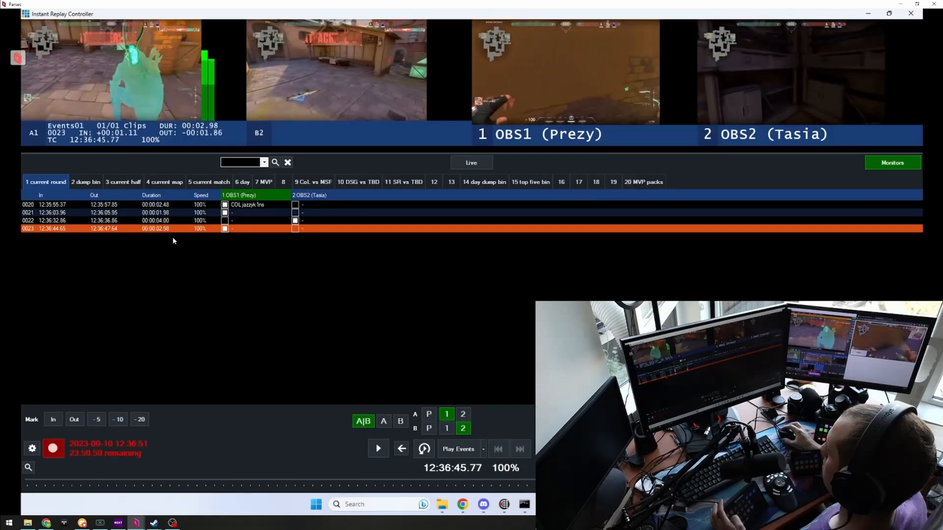
key("Left")
key("space")
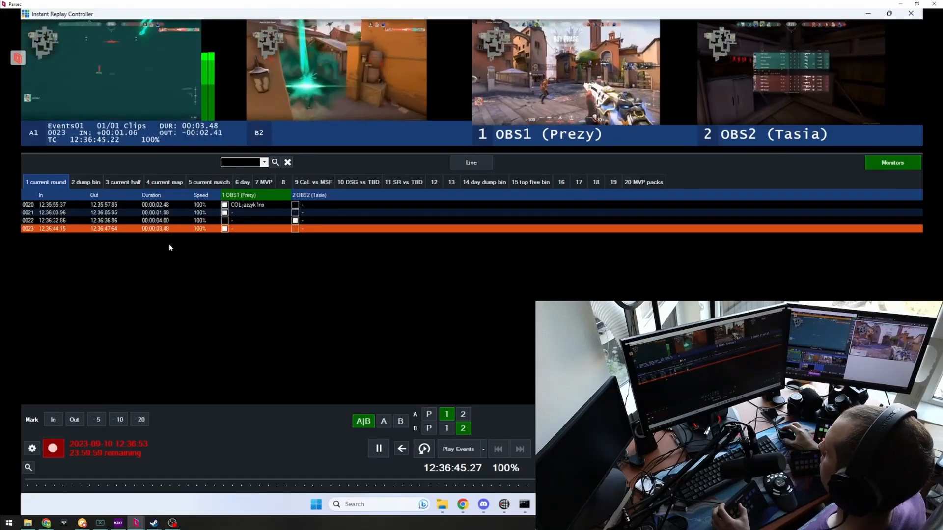
key("space")
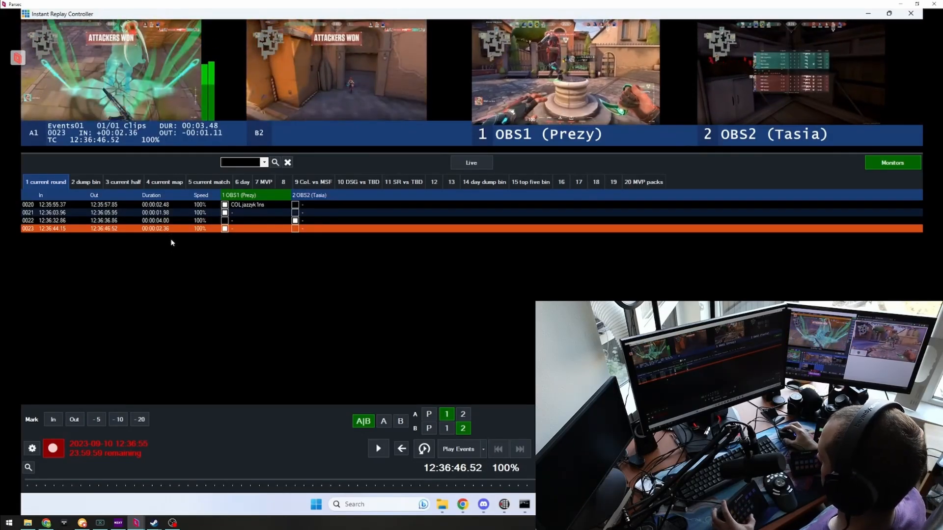
key("o")
Select all events in the current round list and play them back as one sequence.
key("ctrl+a")
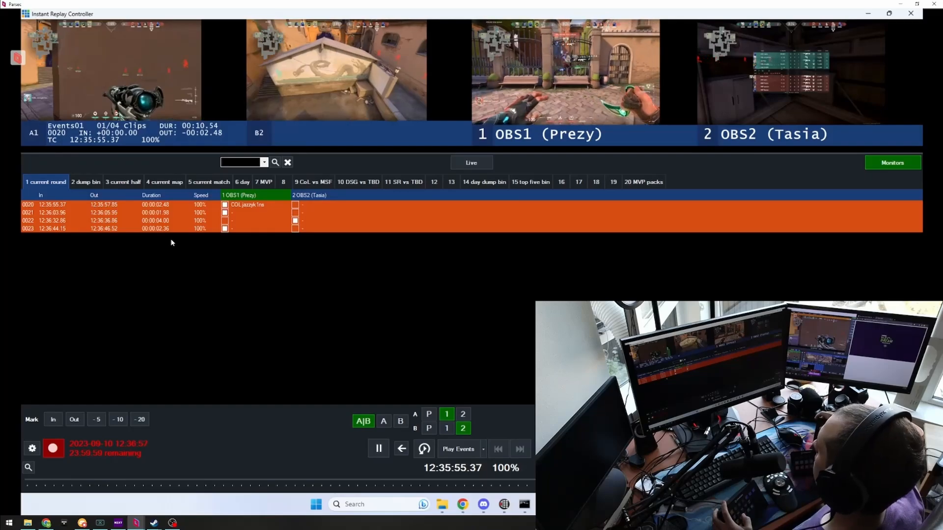
key("space")
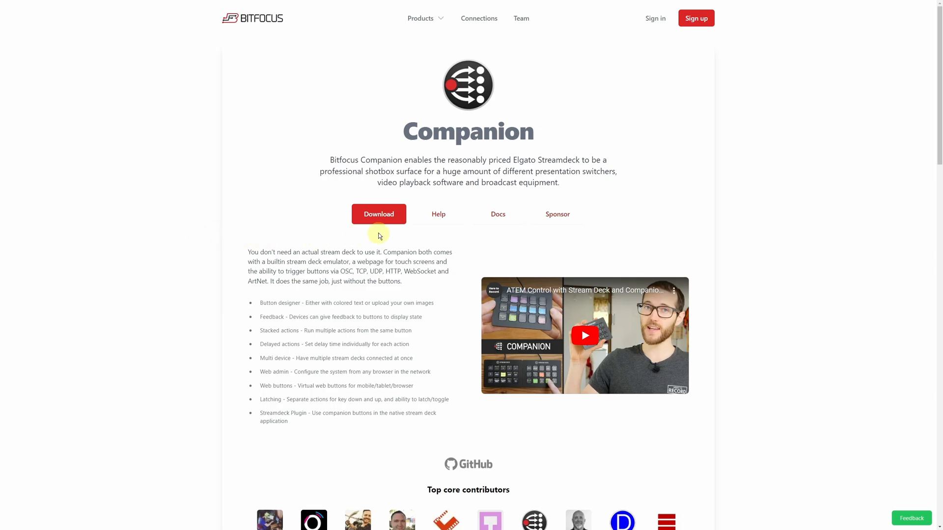
Log in to the Bitfocus user area and download the stable Companion v3.1.2 release for Windows.
left_click(378, 215)
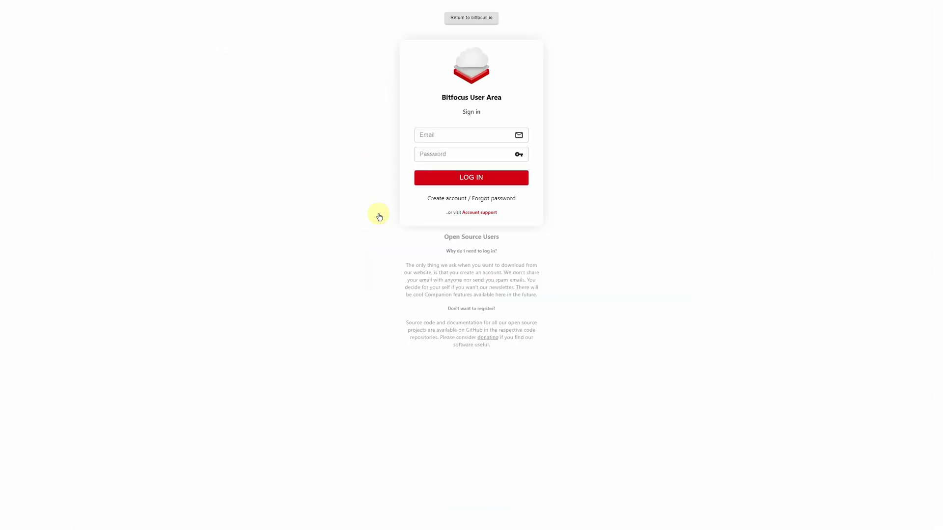
left_click(431, 181)
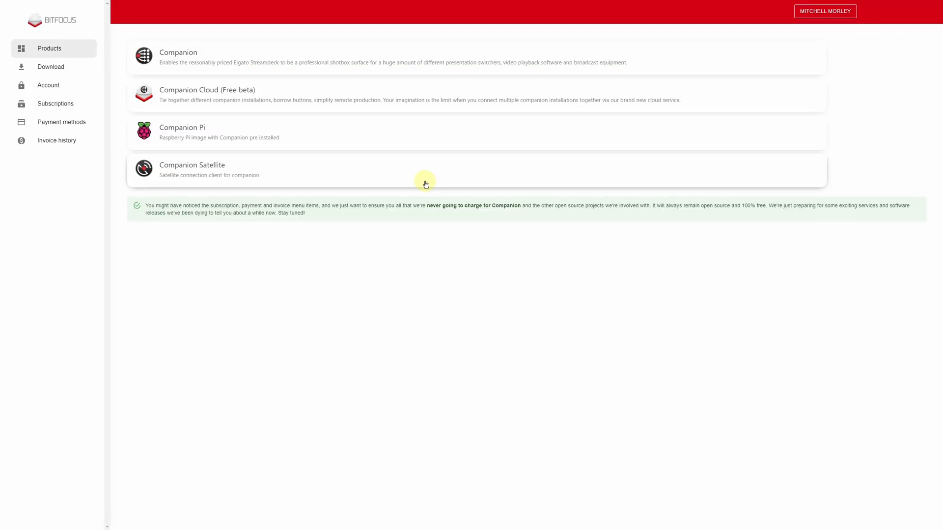
left_click(221, 54)
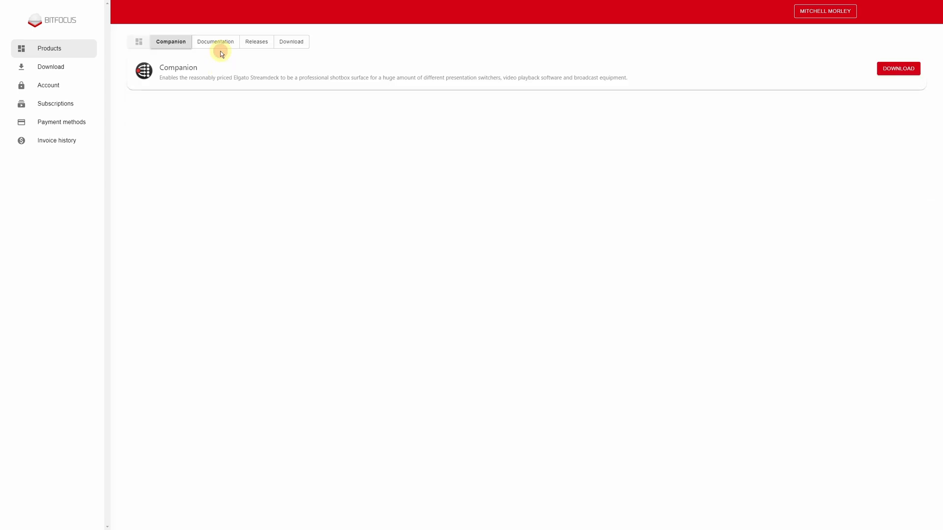
left_click(291, 46)
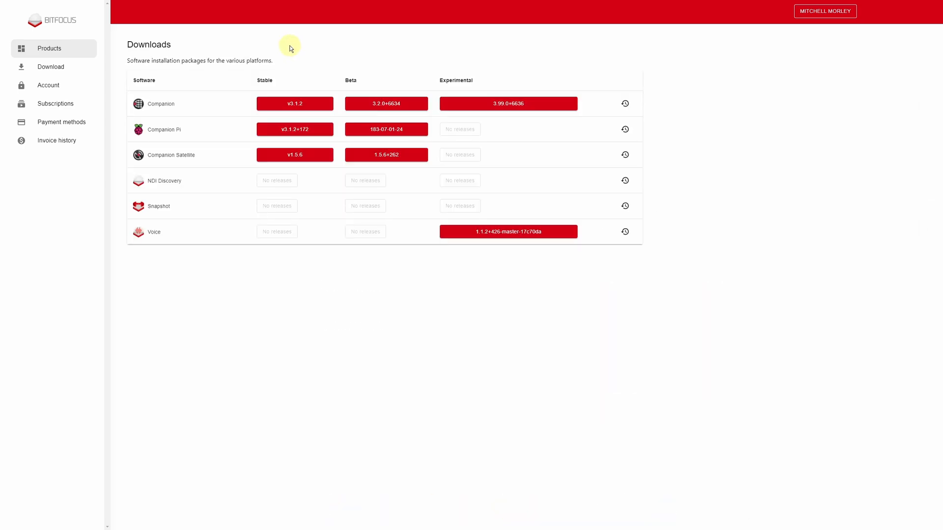
left_click(291, 105)
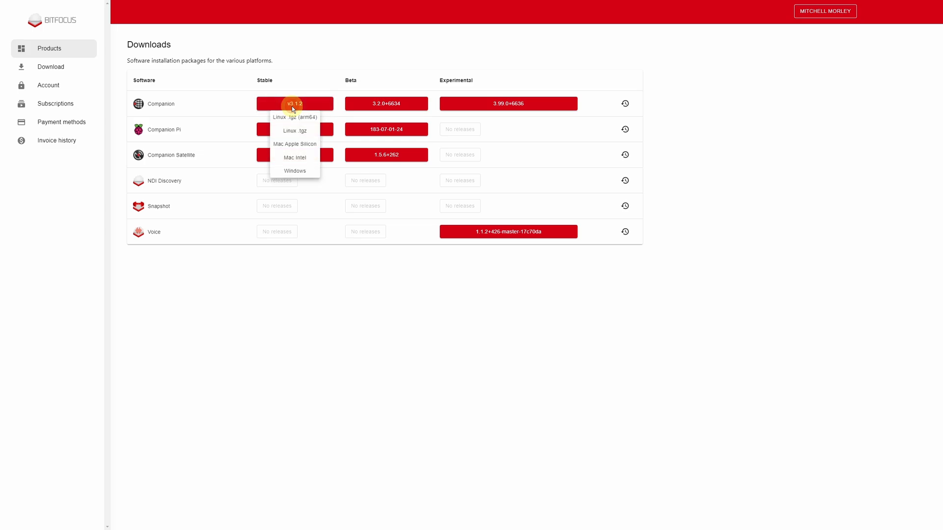
left_click(312, 172)
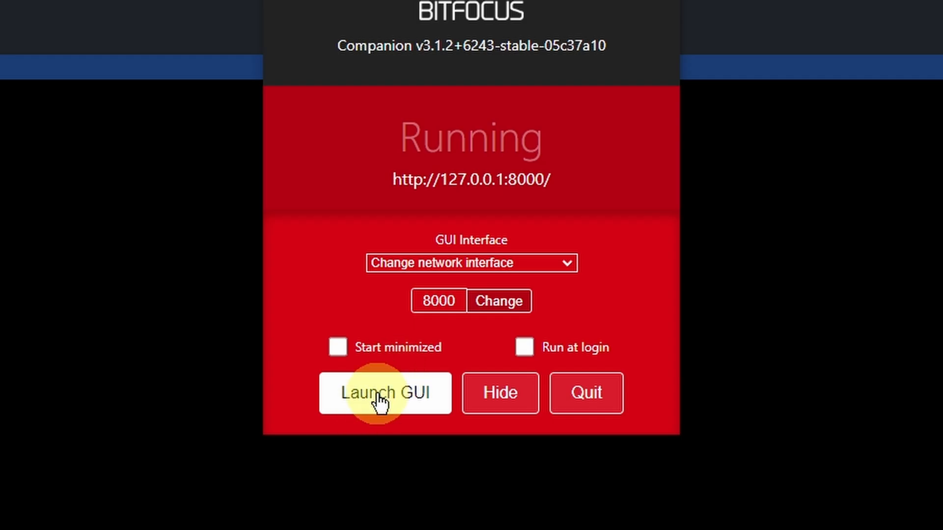
Launch the Companion web interface and dismiss the welcome wizard.
left_click(381, 399)
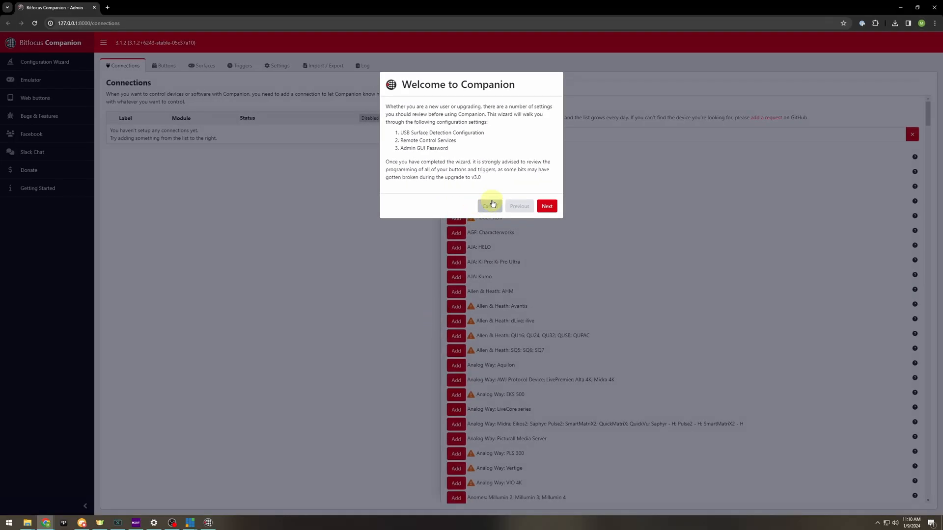
left_click(489, 205)
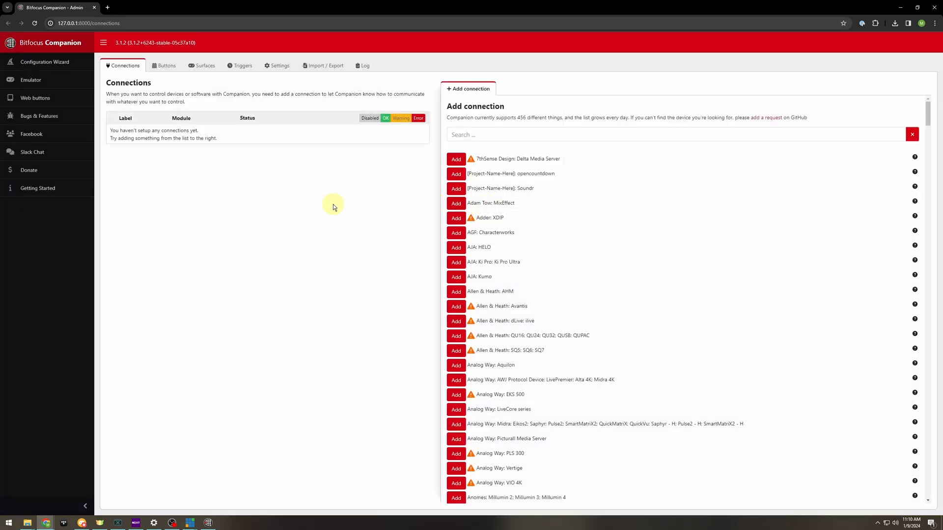
Reset and fully import the Companion Config Template v3 file with buttons, triggers, custom variables and surfaces, and dismiss the wizard.
left_click(326, 67)
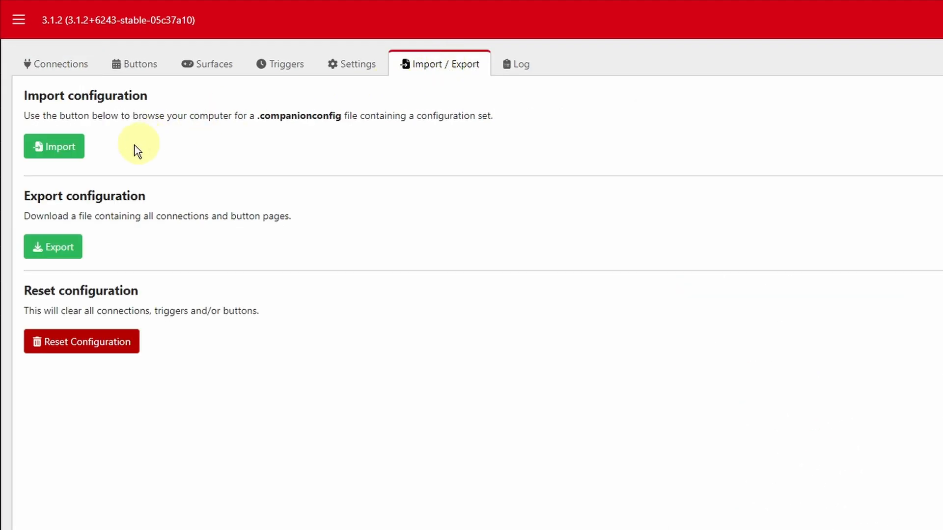
left_click(62, 155)
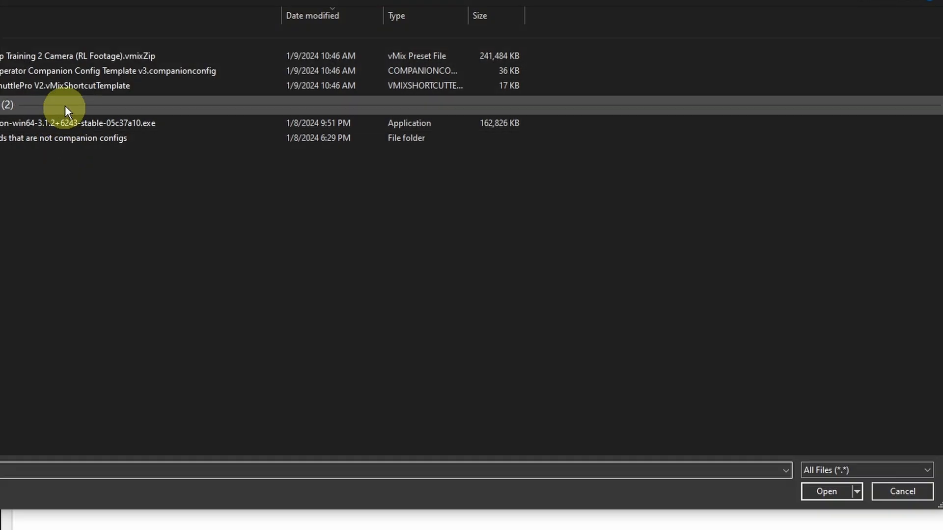
left_click(108, 72)
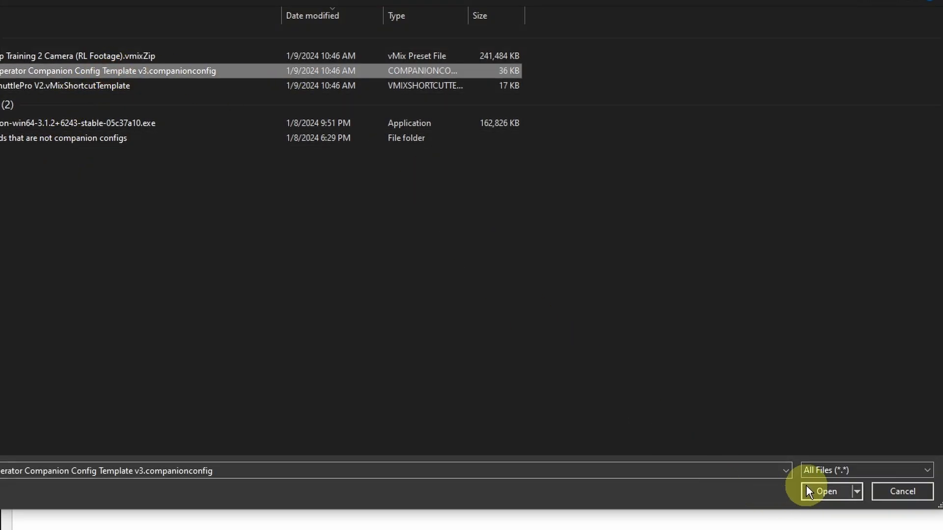
left_click(825, 492)
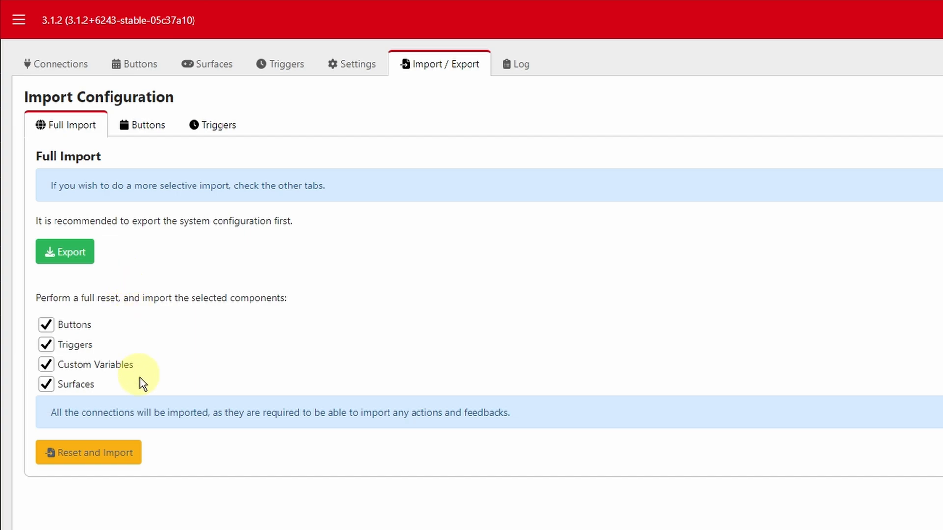
left_click(84, 459)
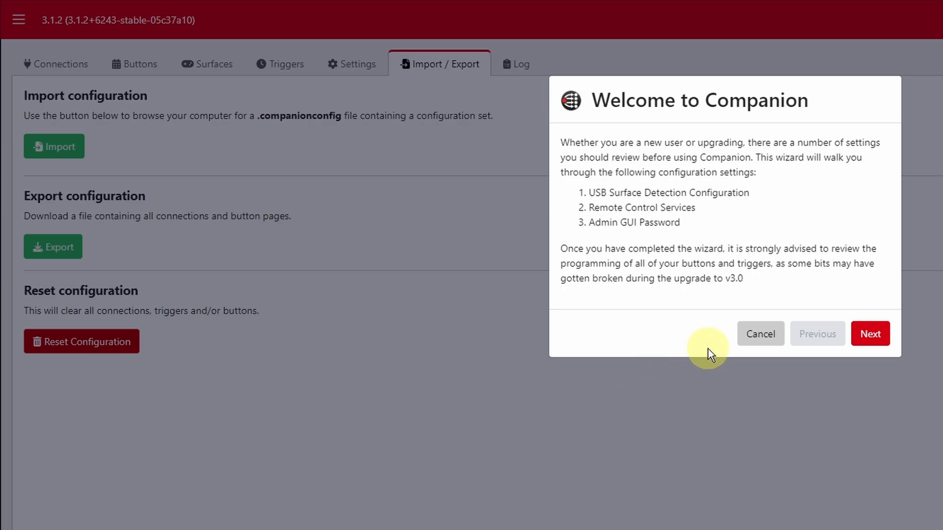
left_click(766, 342)
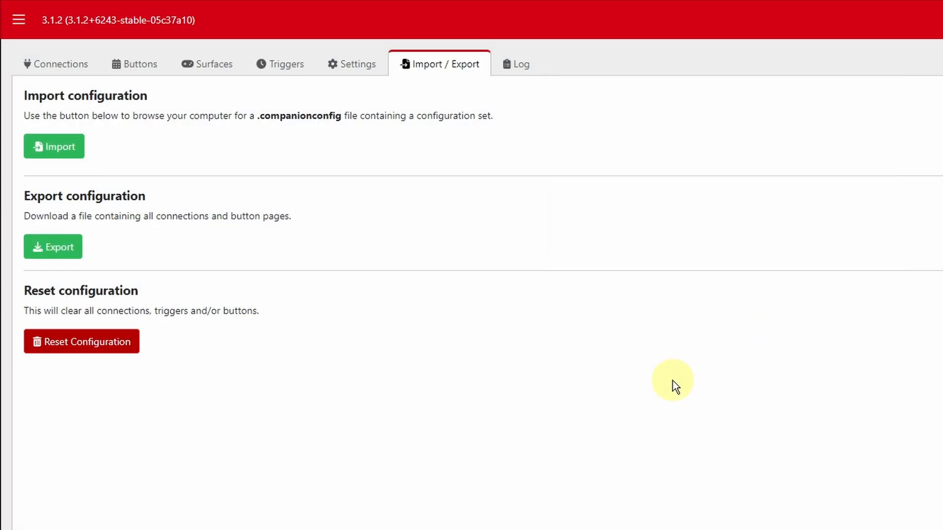
Open the local_vmix connection for editing in the connections list.
left_click(64, 66)
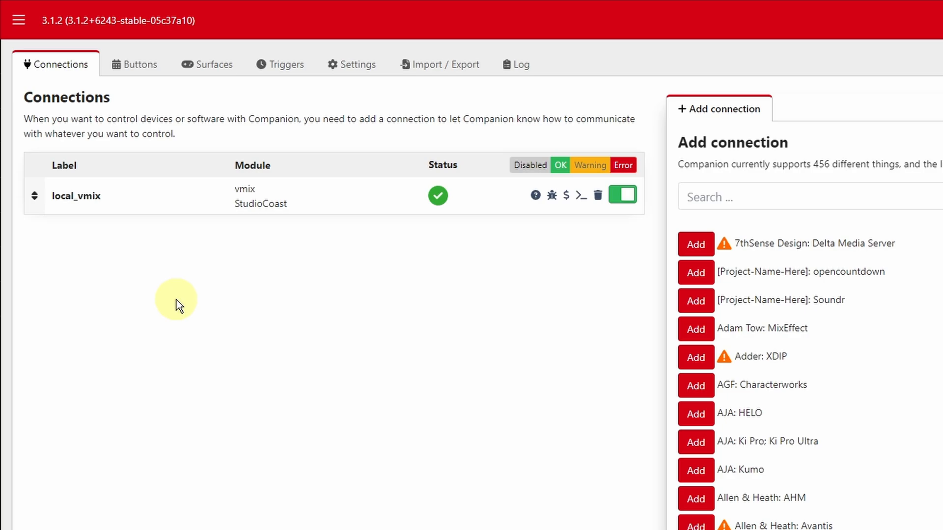
left_click(181, 206)
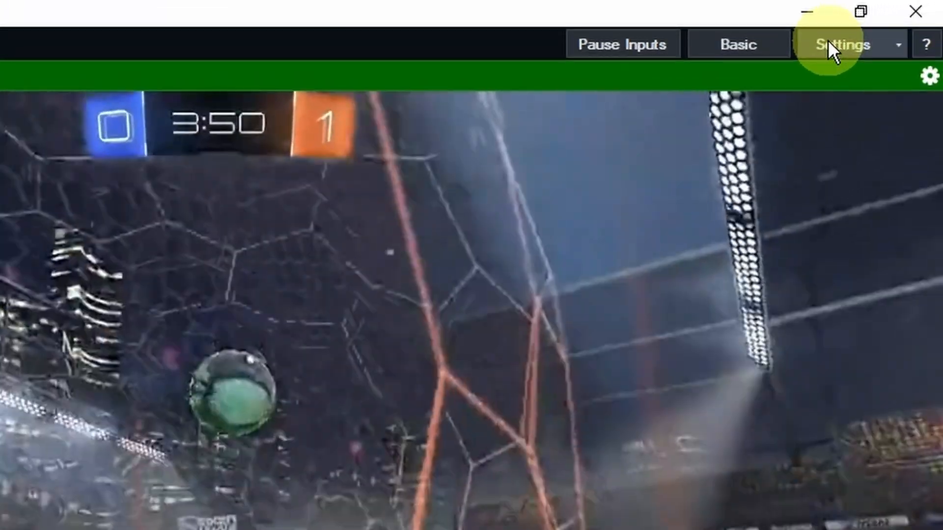
Switch to vMix, check the port, address and TCP API options of its Web Controller settings, and accept them.
left_click(828, 41)
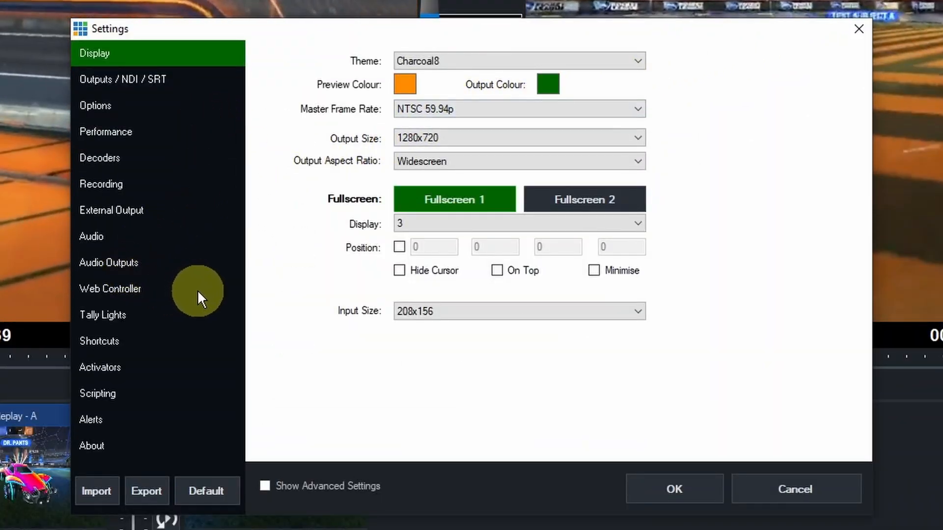
left_click(198, 289)
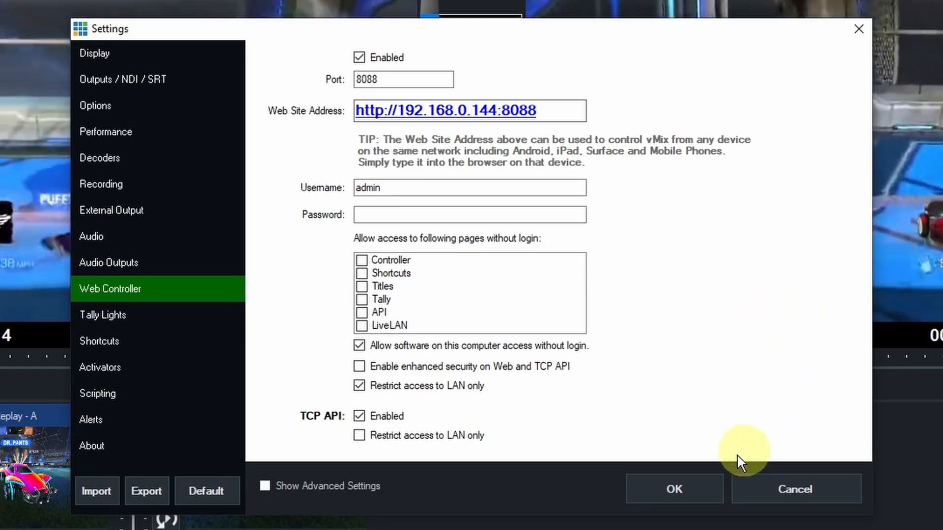
left_click(690, 484)
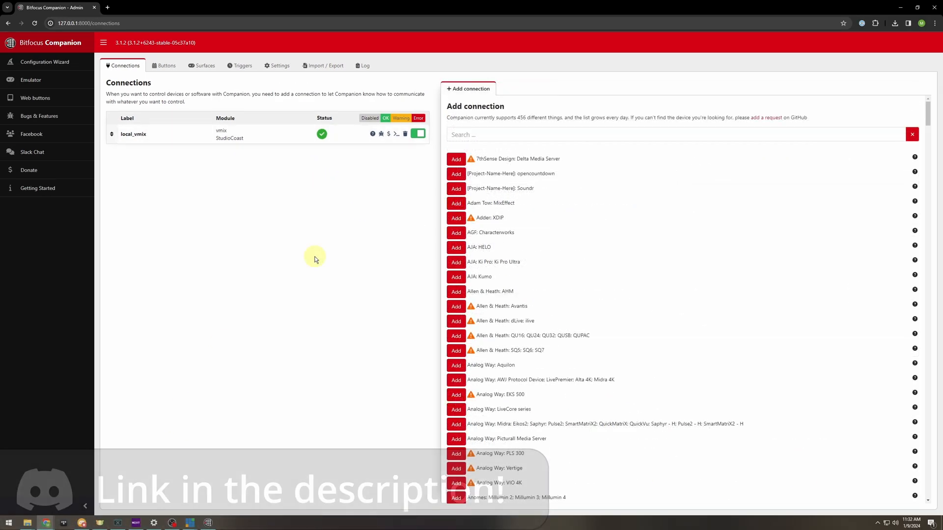
In Companion, review the surfaces list and the emulator's button layout, and return to the surfaces list.
left_click(205, 69)
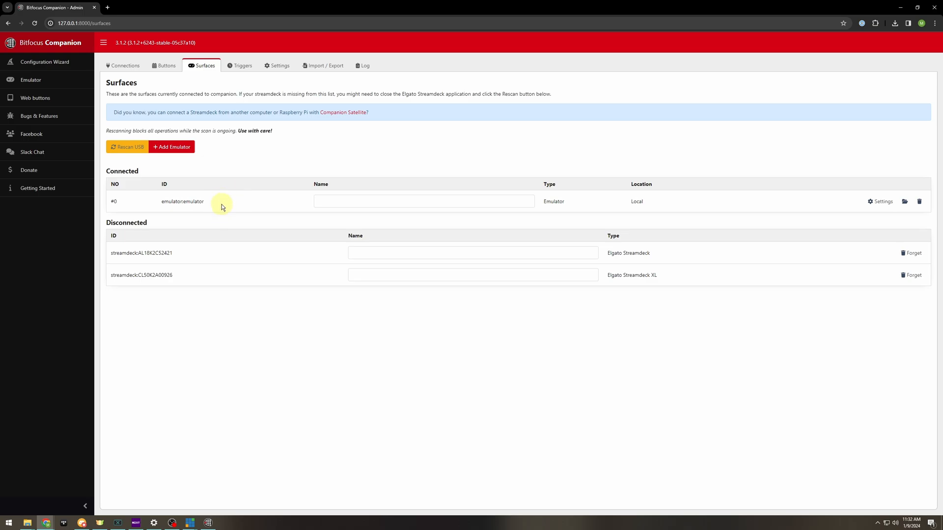
left_click(46, 81)
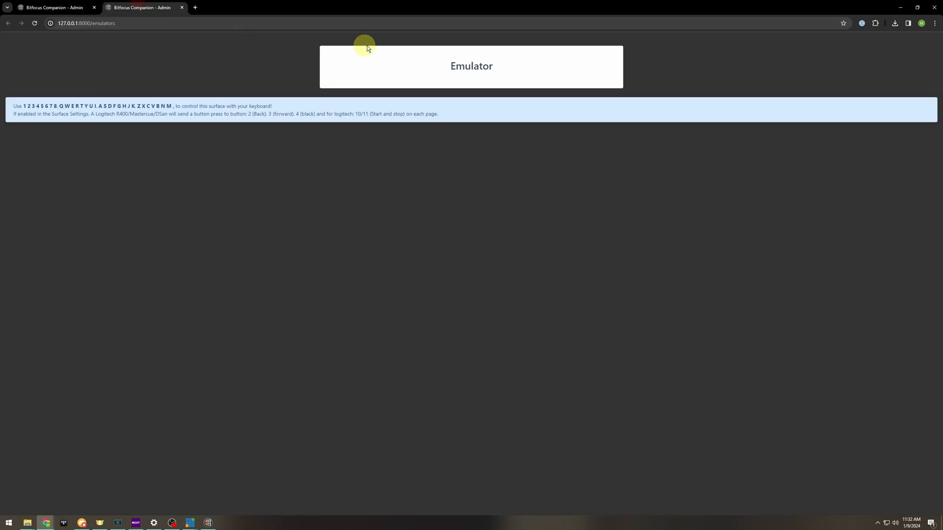
left_click(480, 69)
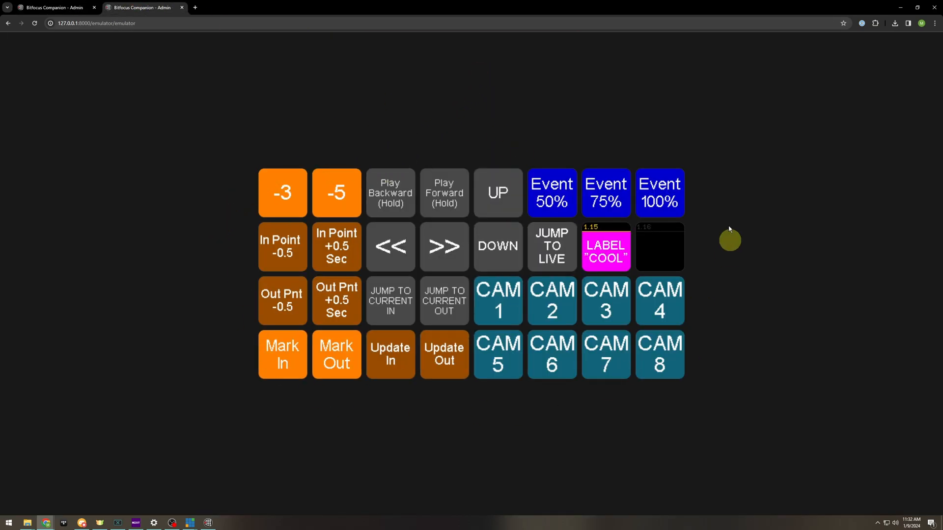
left_click(67, 6)
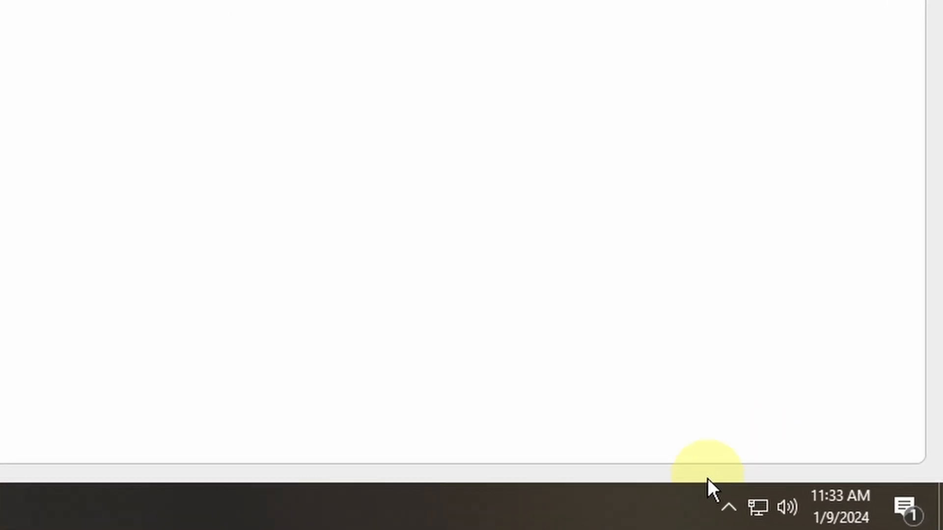
Quit the Stream Deck application running in the background and rescan USB for Companion surfaces.
left_click(729, 506)
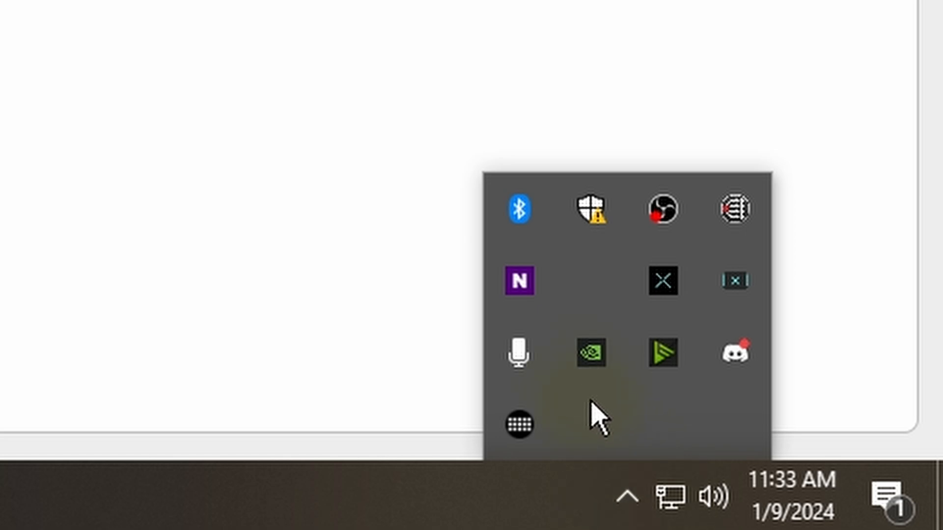
right_click(522, 428)
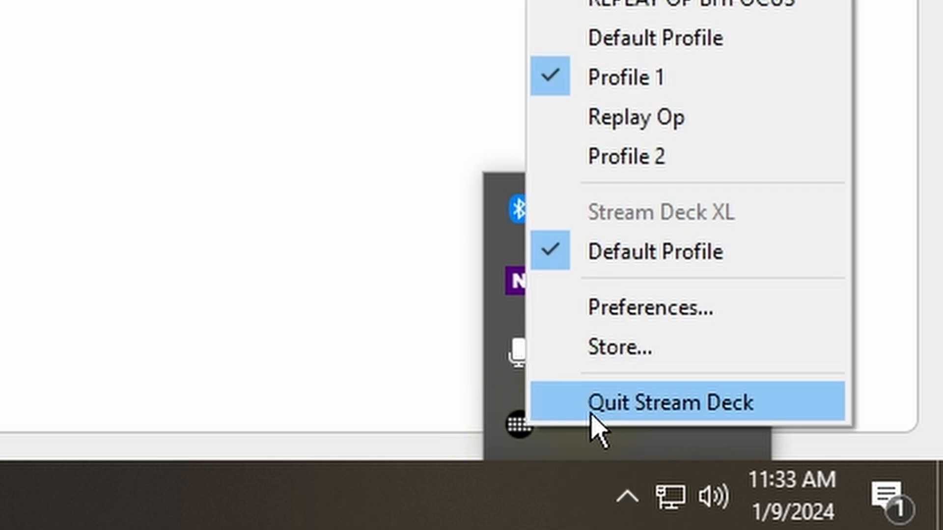
left_click(624, 405)
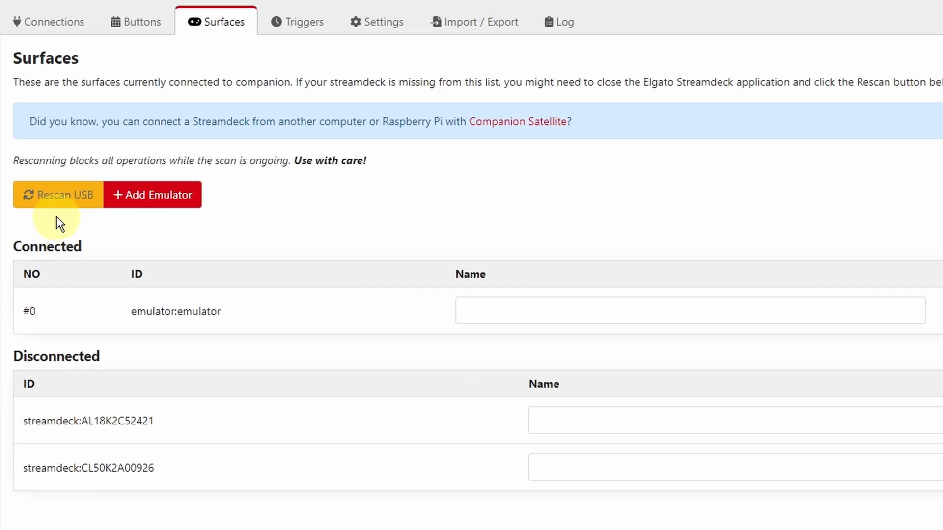
left_click(62, 202)
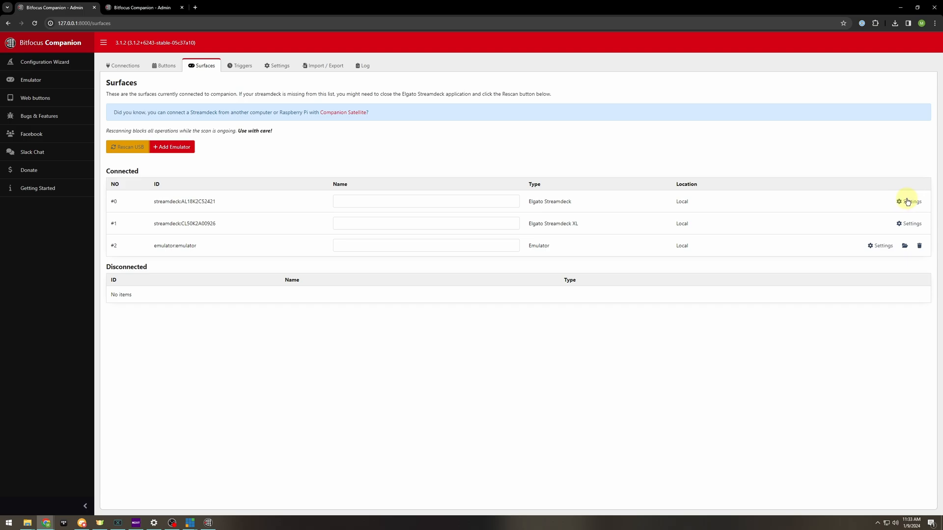
Set the startup page of the Elgato Streamdeck surface to 1 and close its settings.
left_click(908, 201)
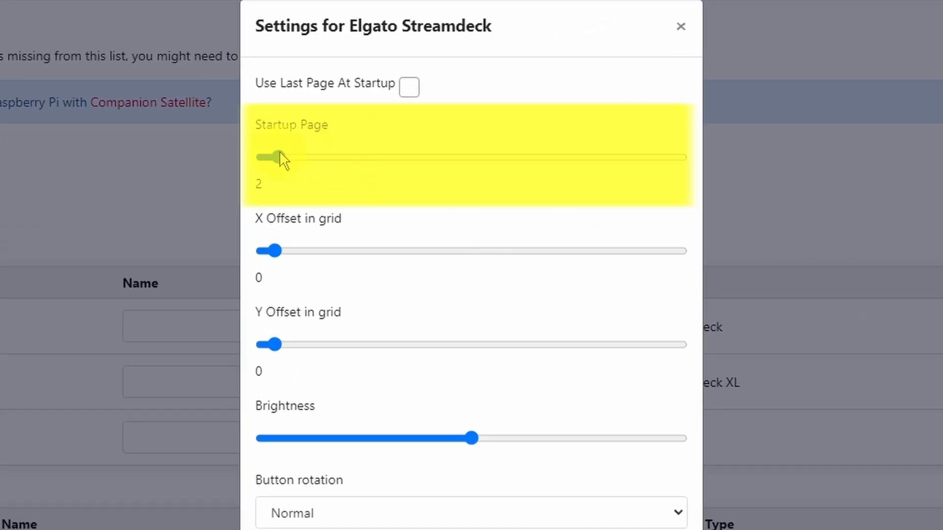
left_click_drag(279, 151, 276, 154)
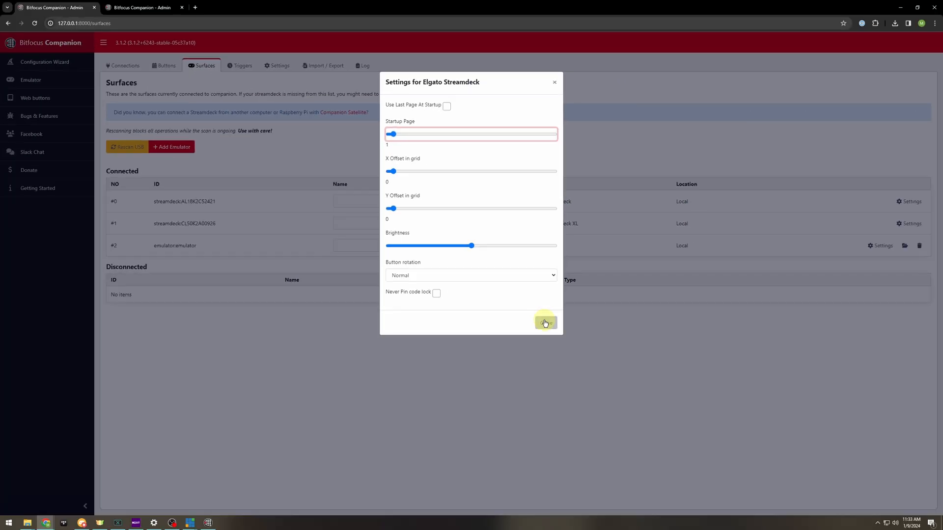
left_click(611, 499)
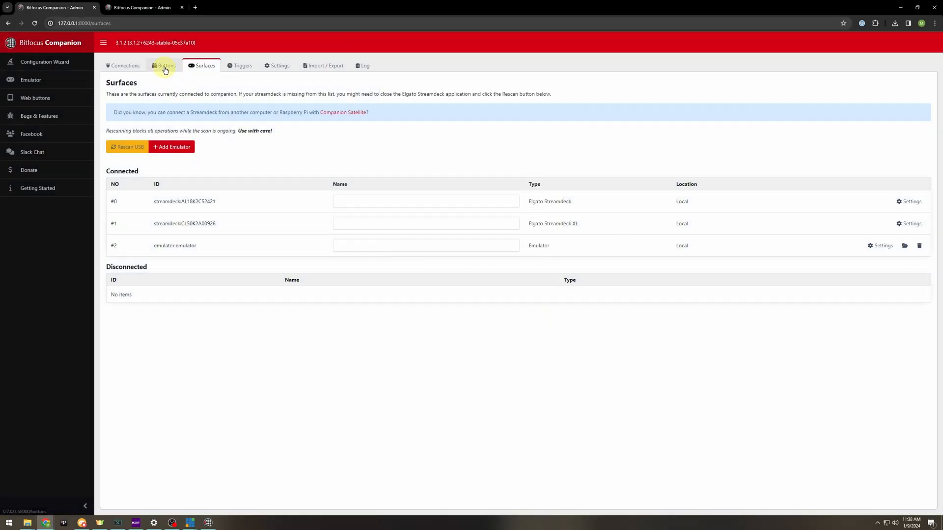
Review the button layouts of page 1 CLIPPING and page 2 PLAYBACK, and return to page 1.
left_click(165, 67)
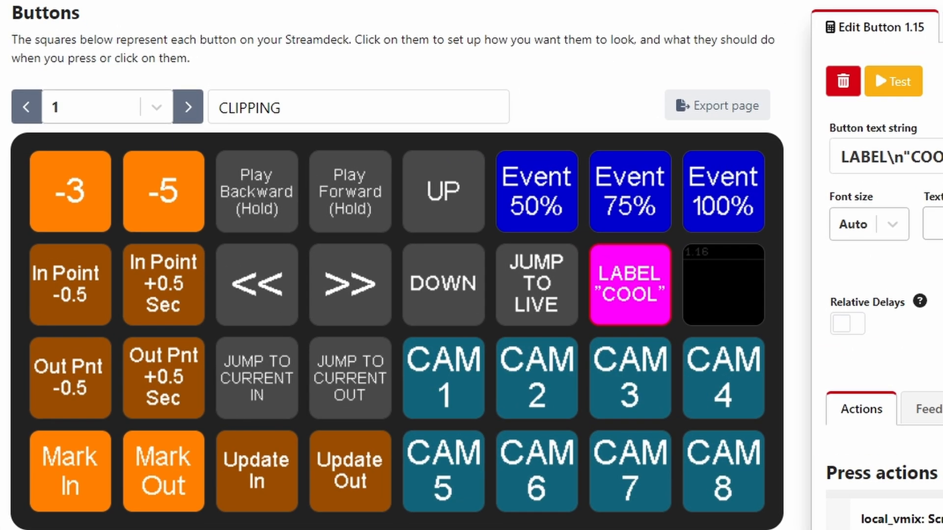
left_click(186, 107)
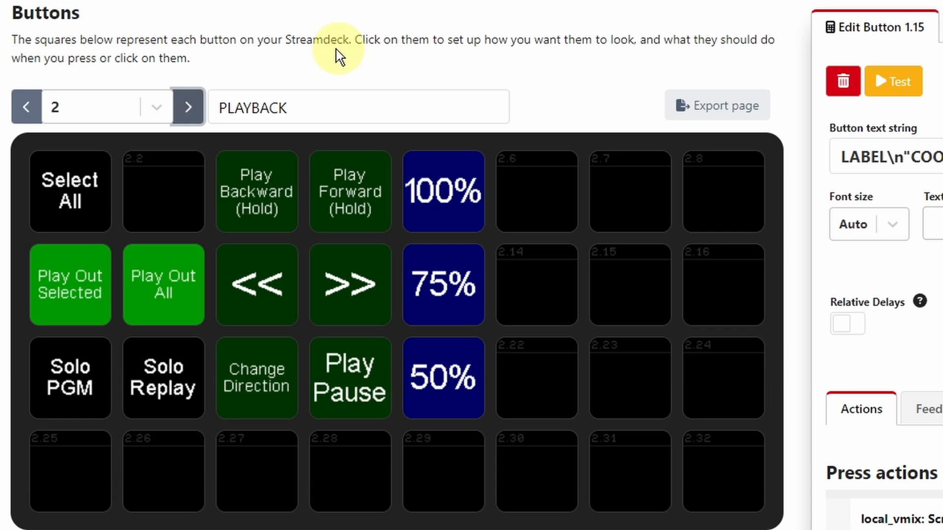
left_click(24, 107)
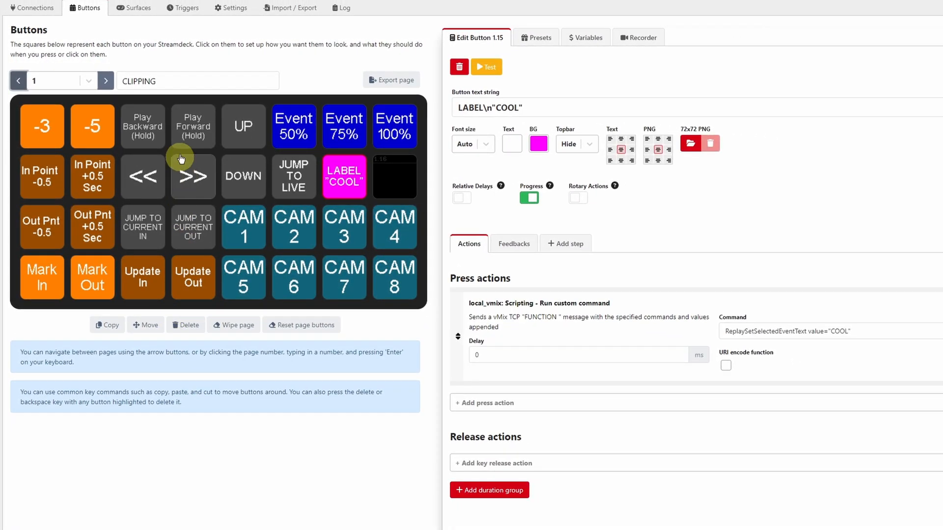
Open the Play Forward (Hold) button, examine its press and release actions, and browse the local_vmix Replay actions available to add.
left_click(194, 129)
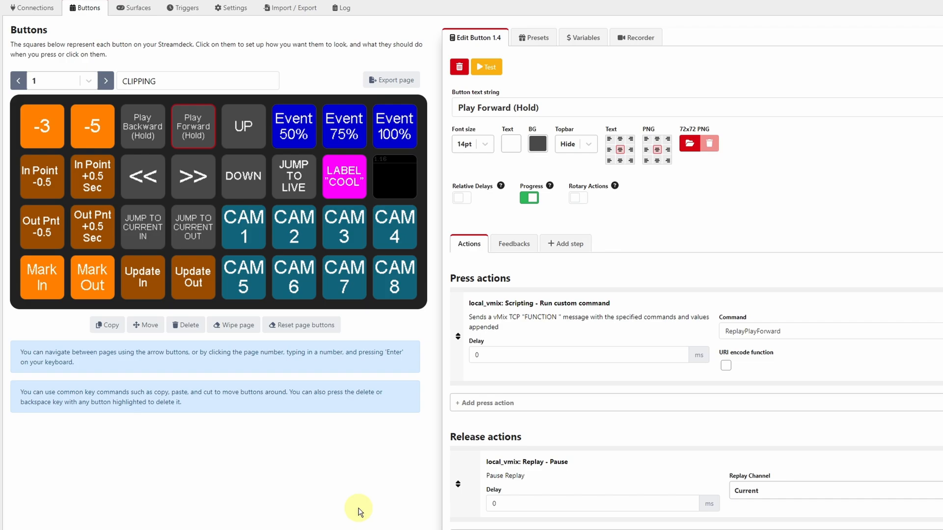
scroll(855, 274, "down", 1)
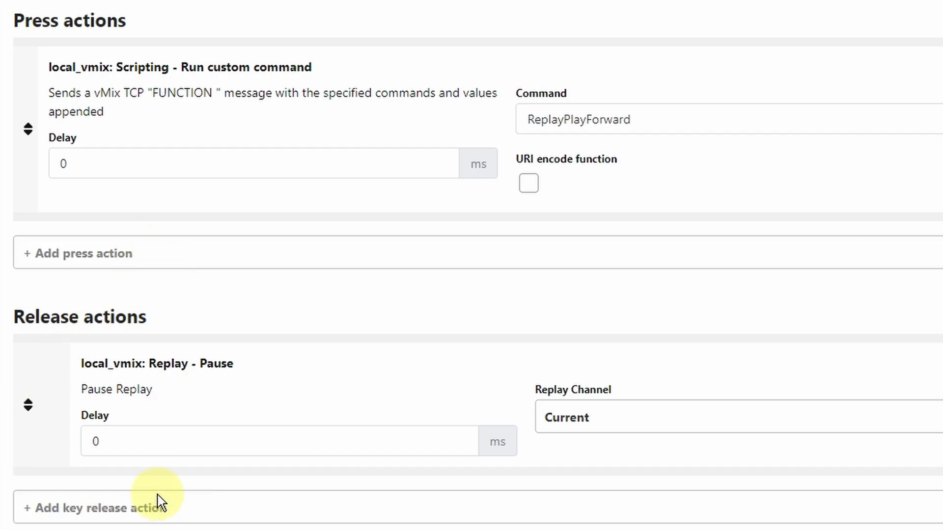
left_click(144, 266)
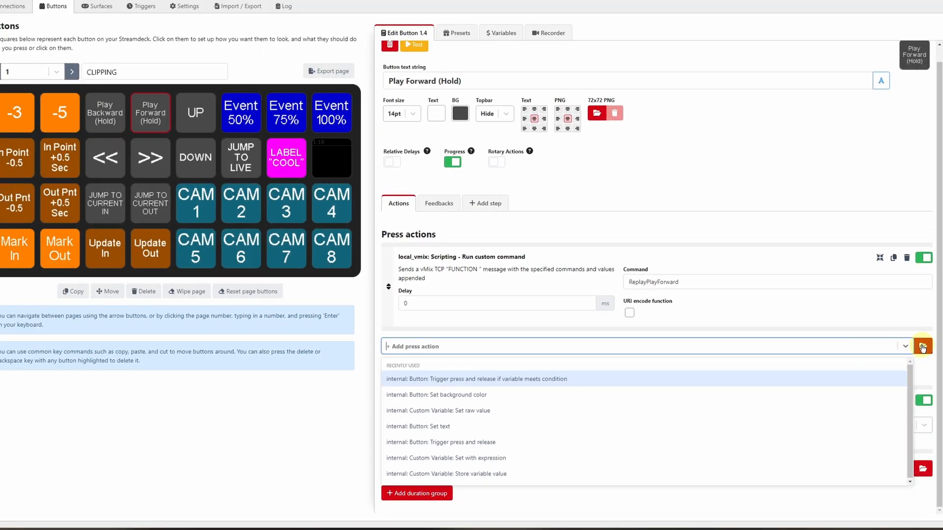
left_click(922, 347)
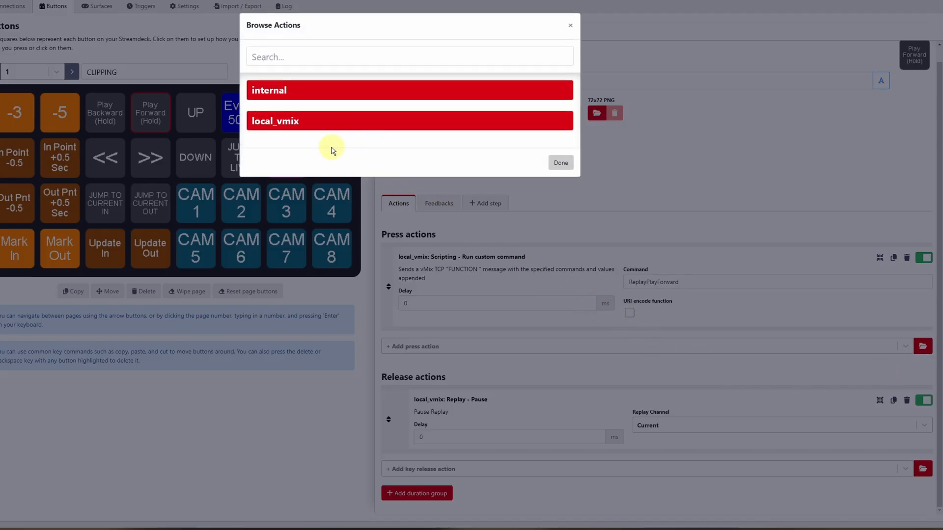
left_click(305, 129)
left_click(311, 122)
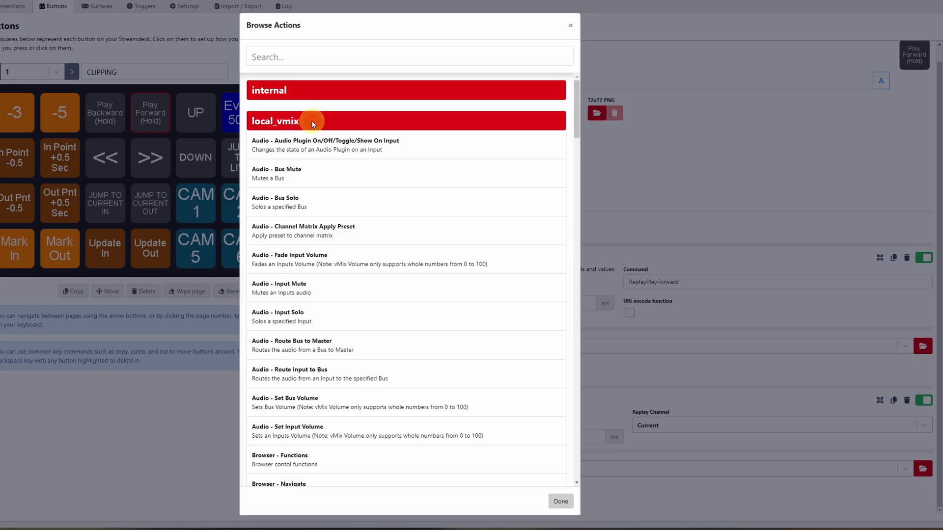
scroll(326, 172, "down", 5)
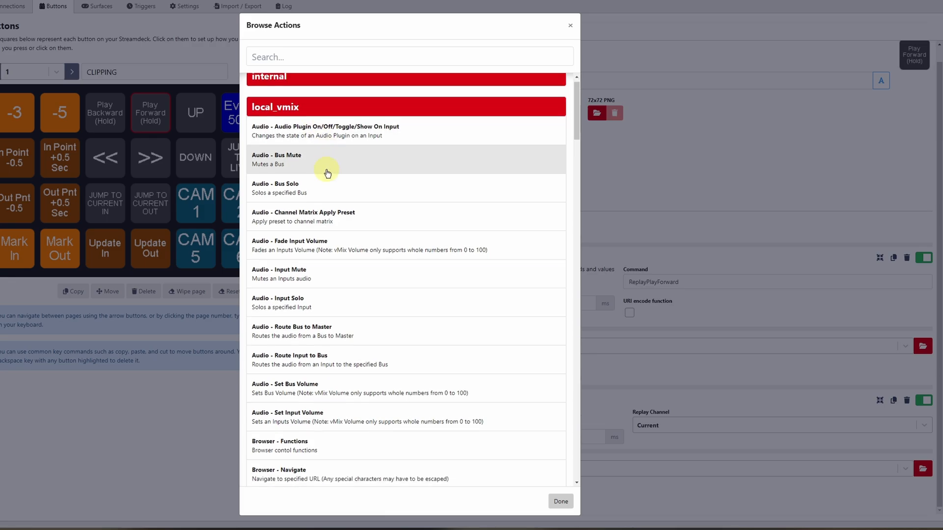
scroll(372, 164, "down", 10)
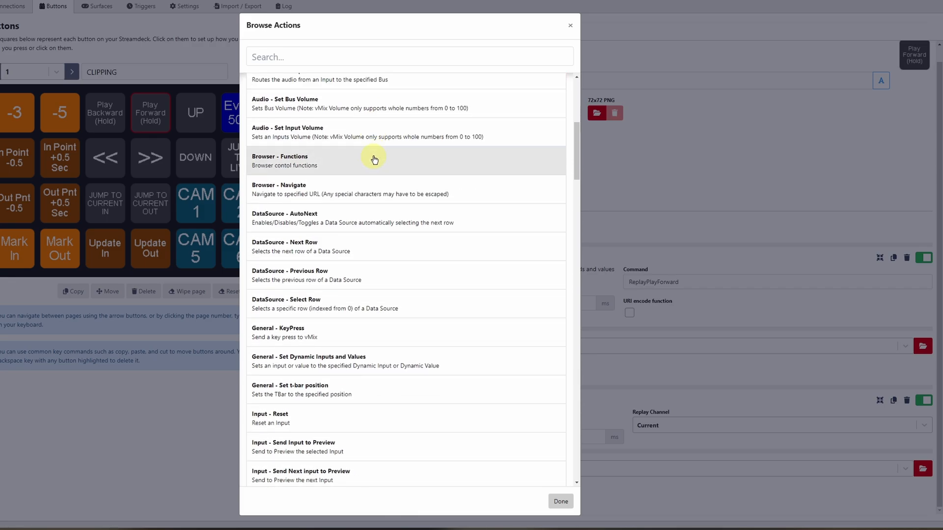
scroll(364, 229, "down", 14)
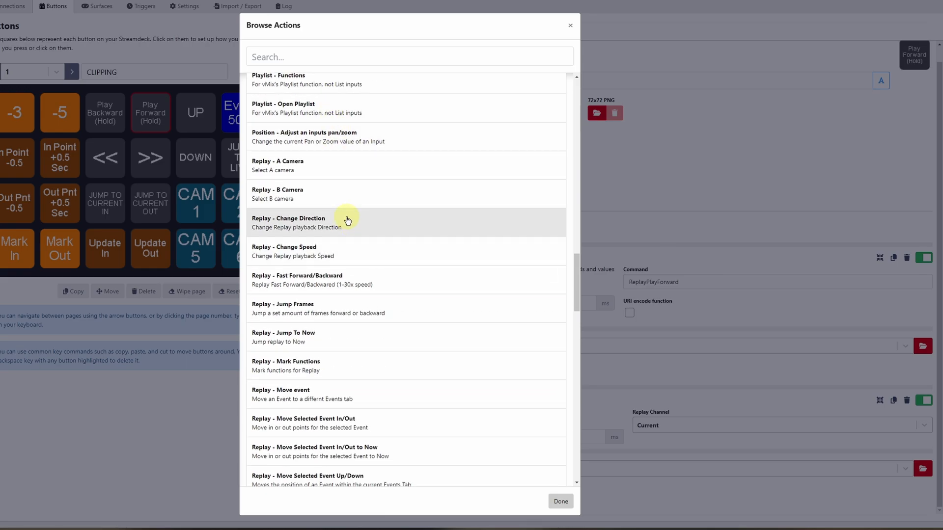
scroll(346, 215, "down", 1)
scroll(393, 280, "down", 6)
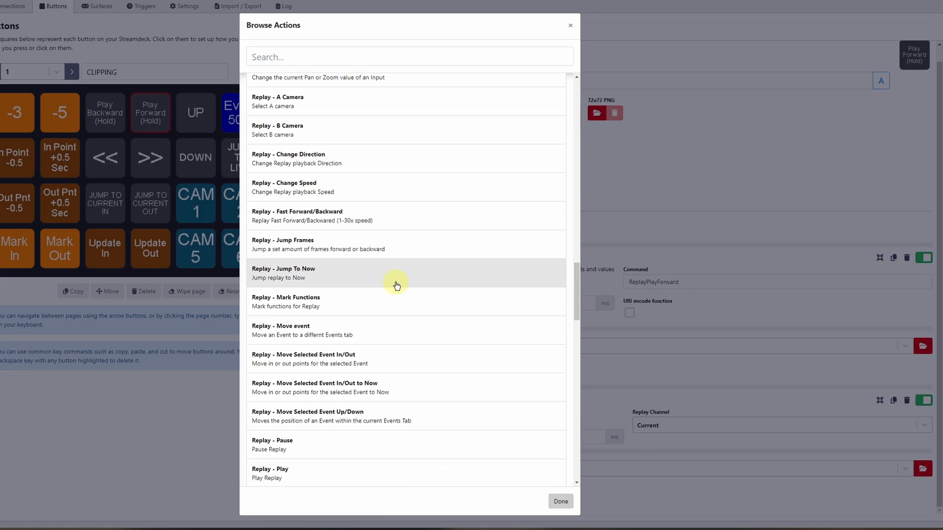
scroll(432, 305, "down", 4)
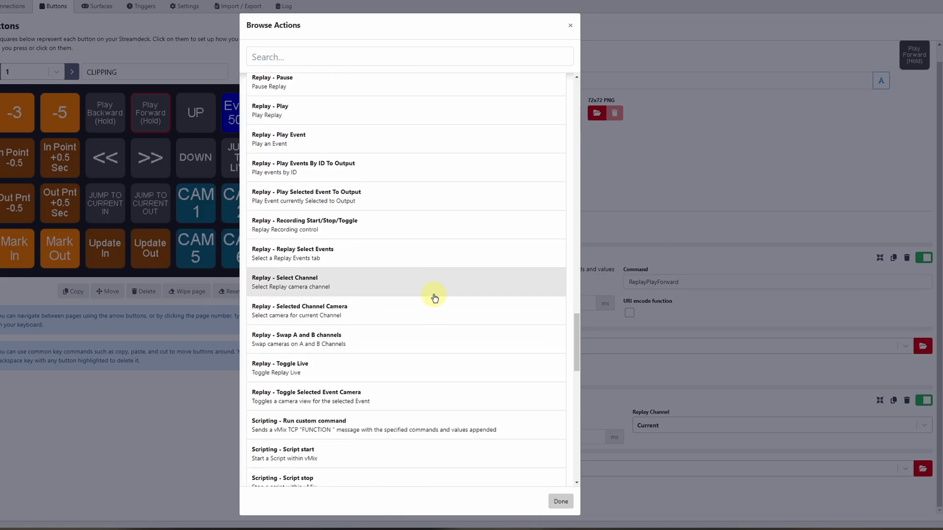
scroll(408, 290, "up", 10)
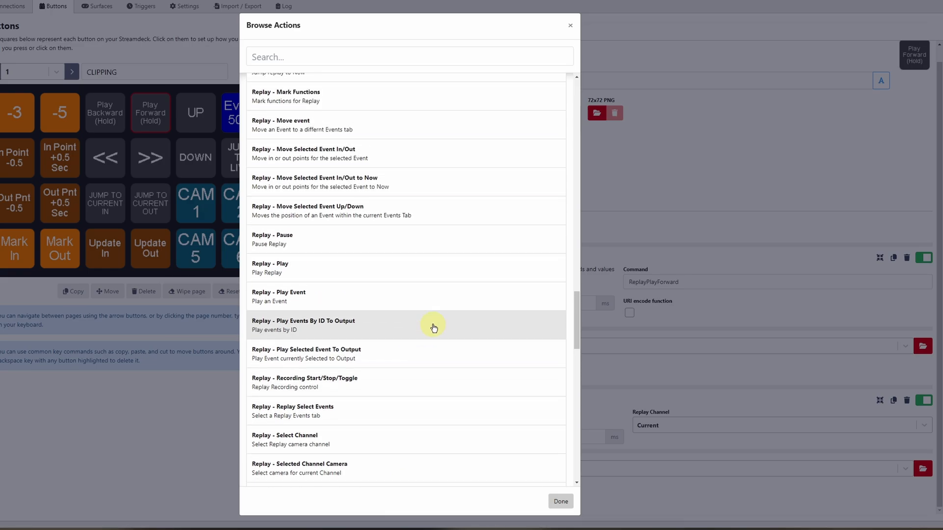
left_click(570, 25)
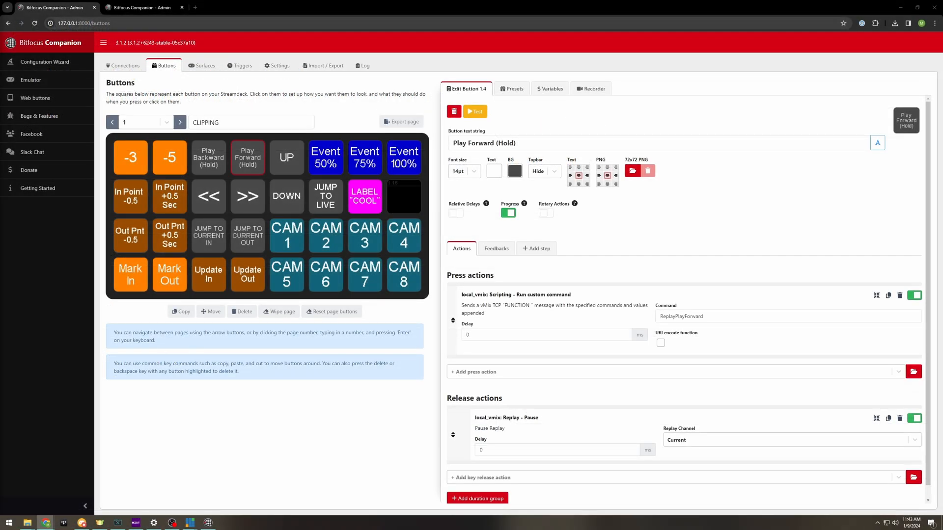
Switch to the vMix User Guide's Shortcut Function Reference and examine the Replay functions that custom commands can call.
left_click_drag(0, 111, 243, 9)
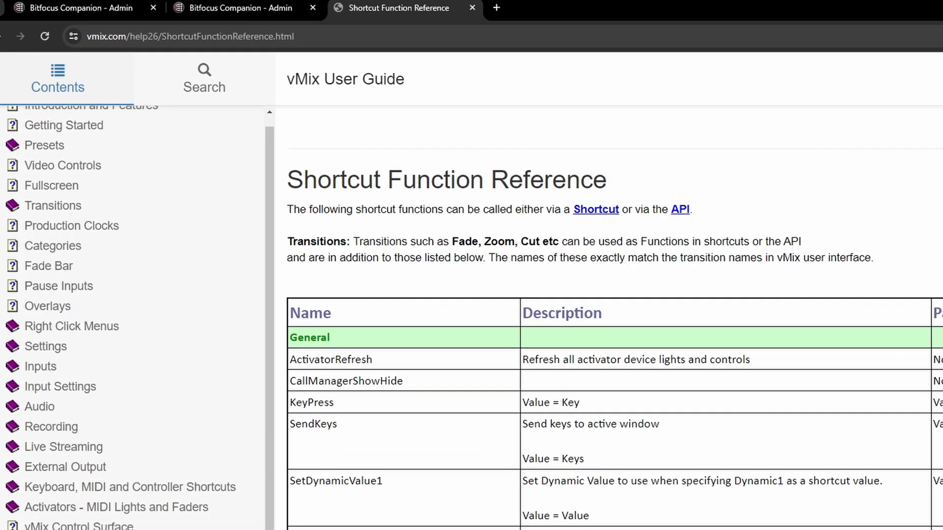
scroll(614, 314, "down", 20)
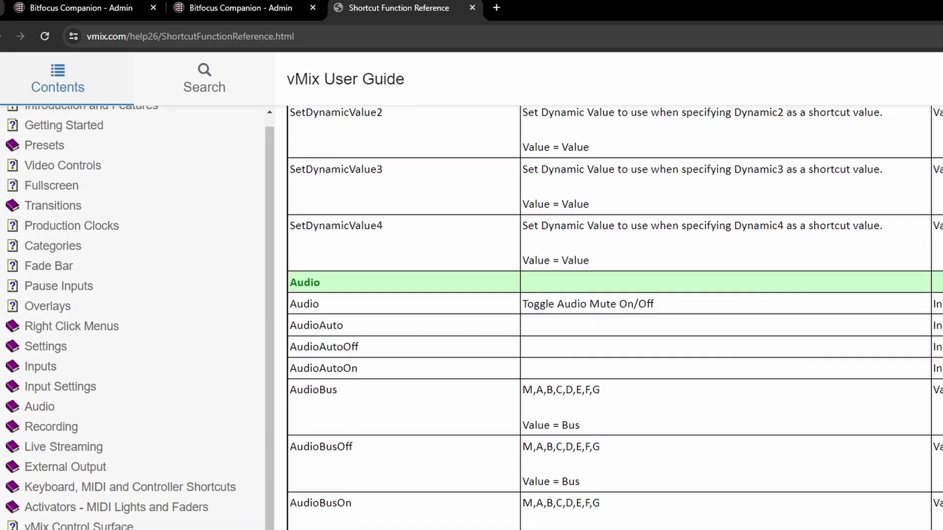
scroll(614, 314, "down", 20)
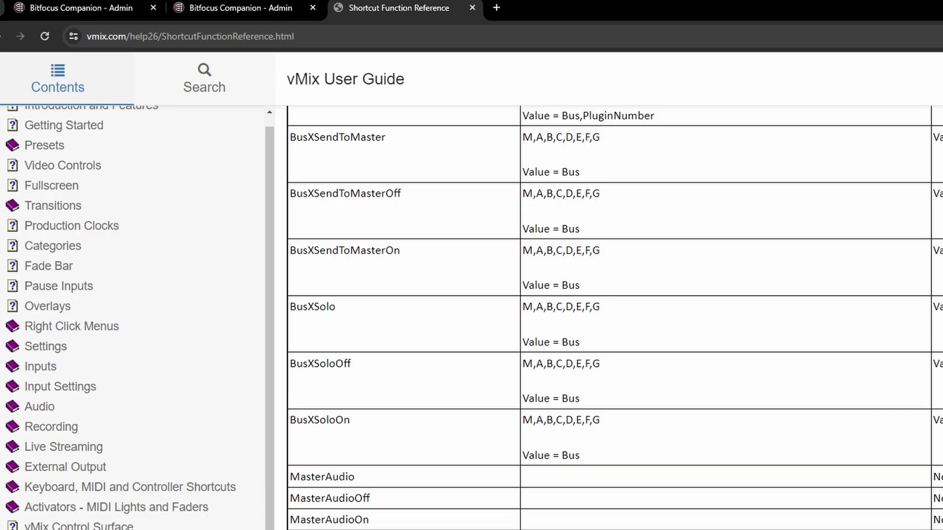
scroll(613, 314, "down", 20)
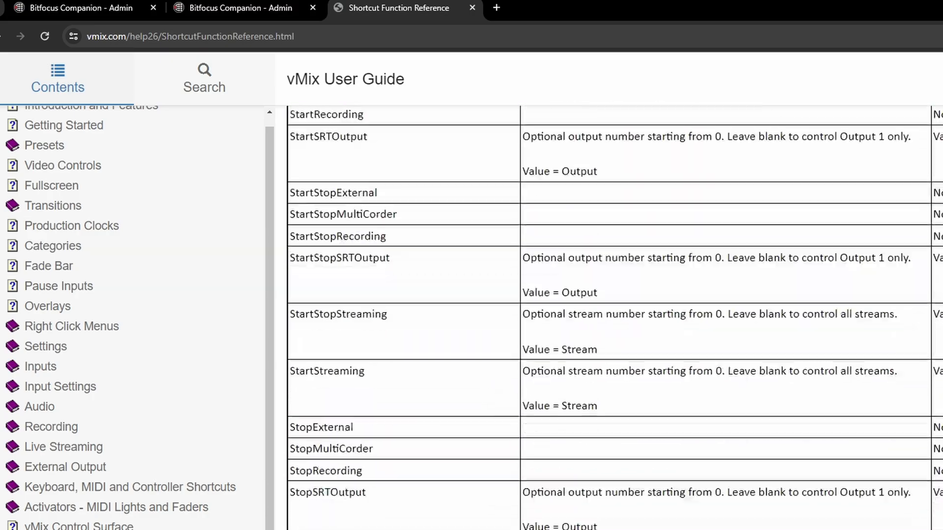
scroll(614, 315, "down", 20)
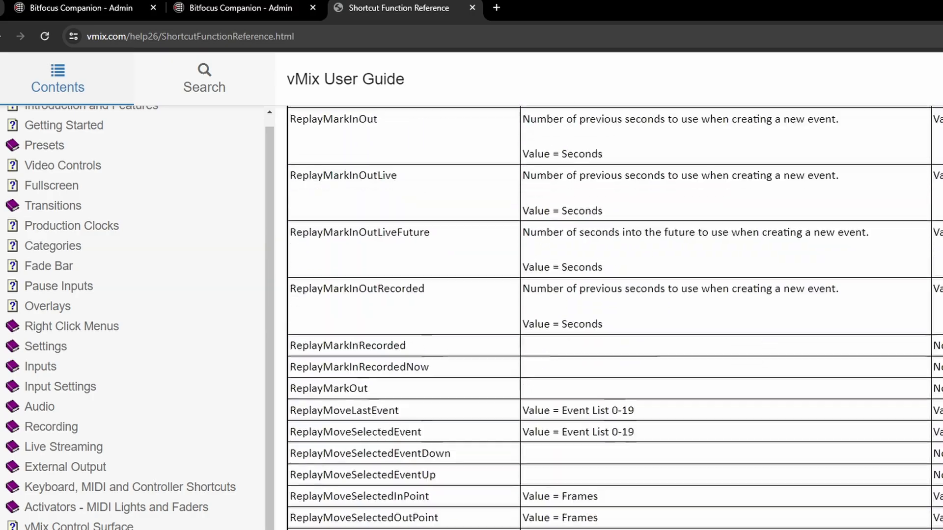
scroll(614, 314, "up", 20)
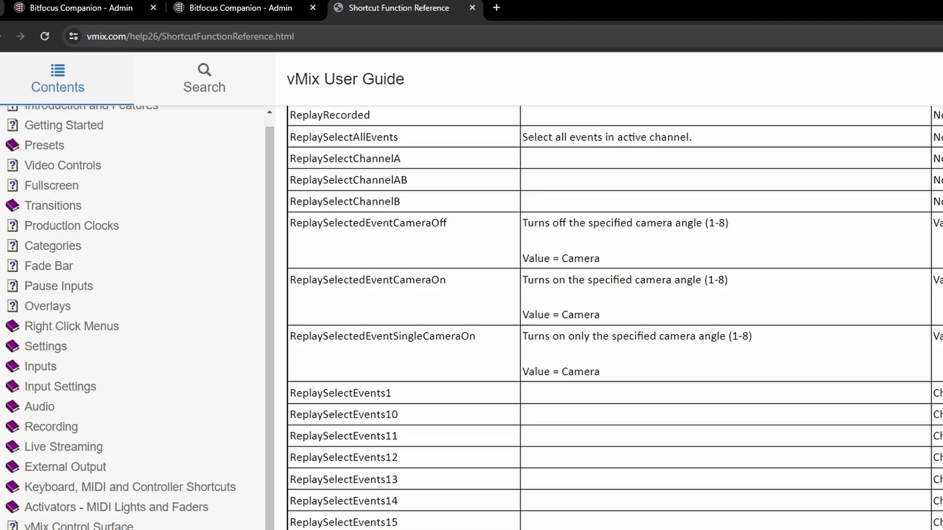
scroll(614, 314, "up", 8)
scroll(614, 314, "down", 13)
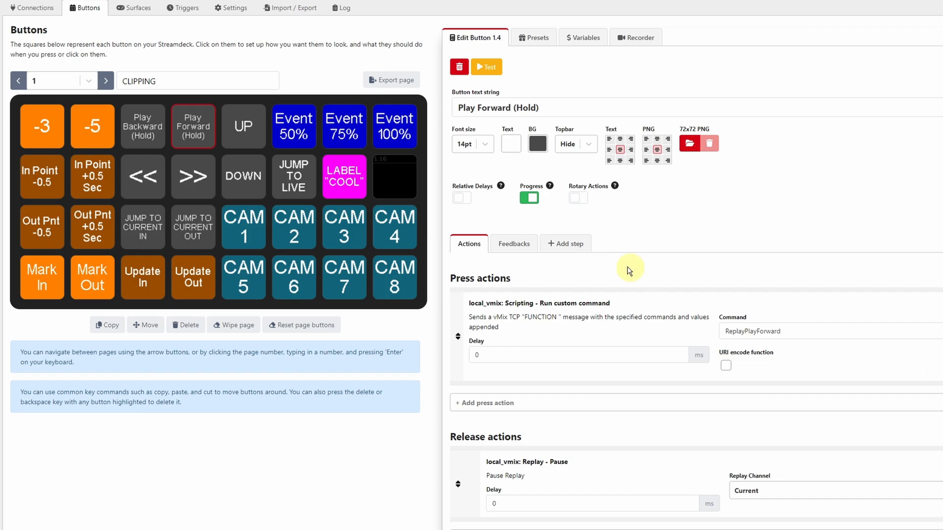
In Companion, open the Solo Replay button on page 2 PLAYBACK and examine its press actions and feedbacks.
left_click(107, 80)
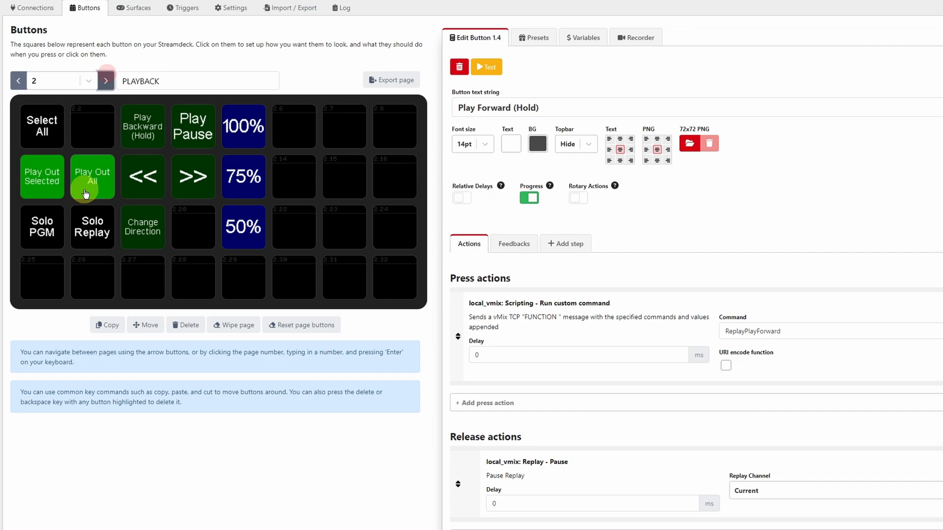
left_click(91, 225)
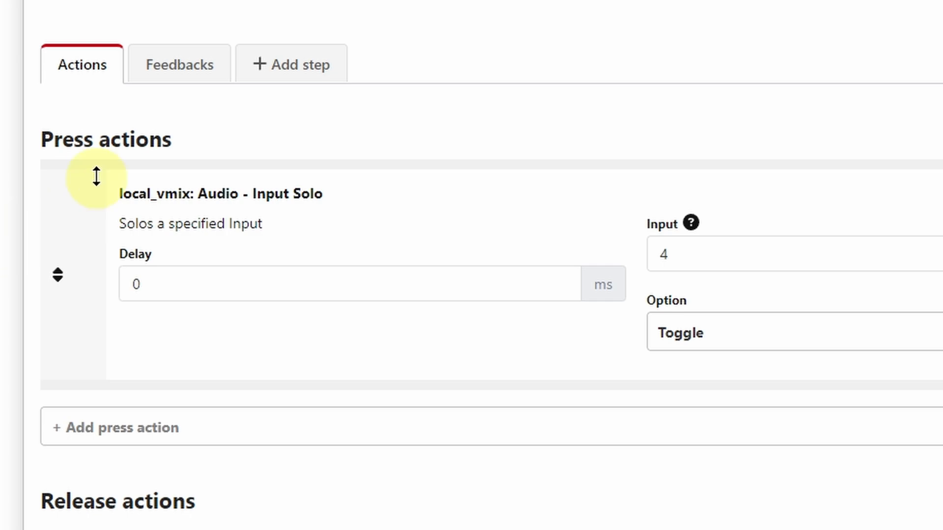
left_click(187, 77)
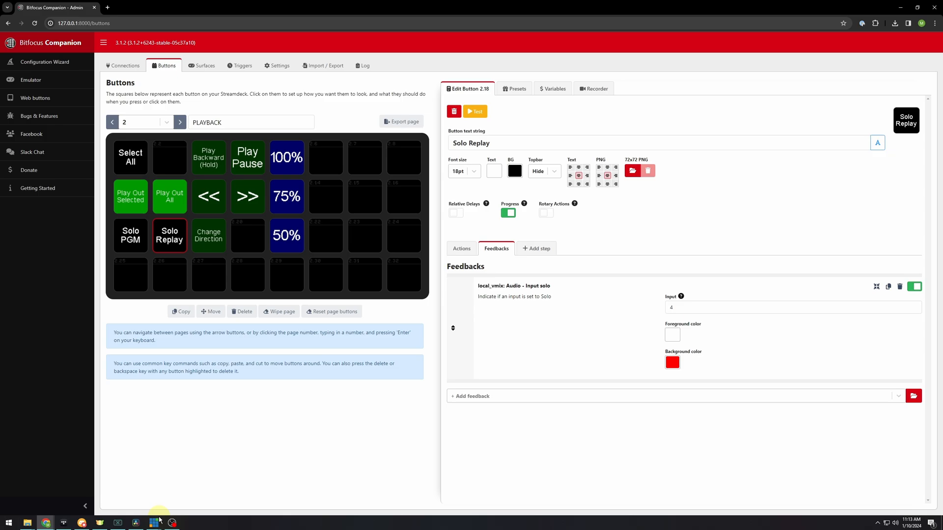
Switch to vMix, show the Audio Mixer, solo input 4, and return to Companion to check the Solo Replay button.
mouse_move(153, 522)
left_click(130, 481)
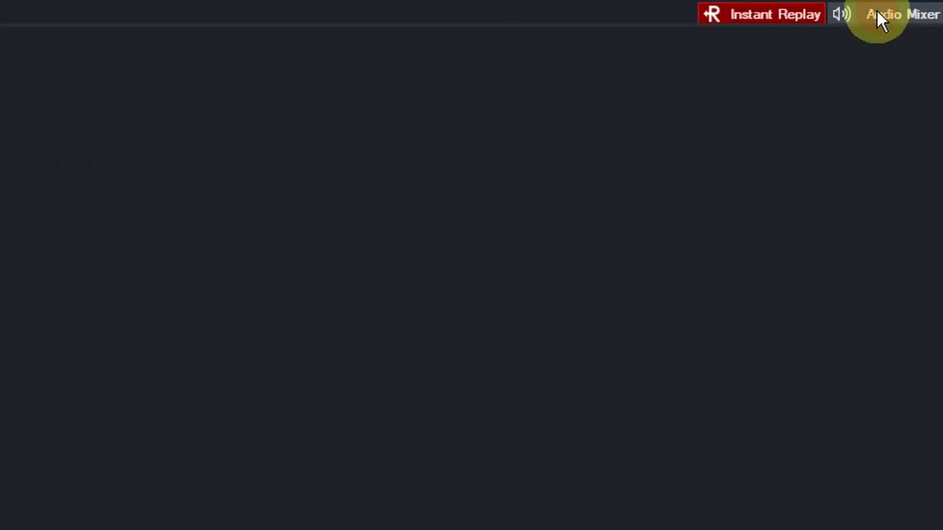
left_click(878, 13)
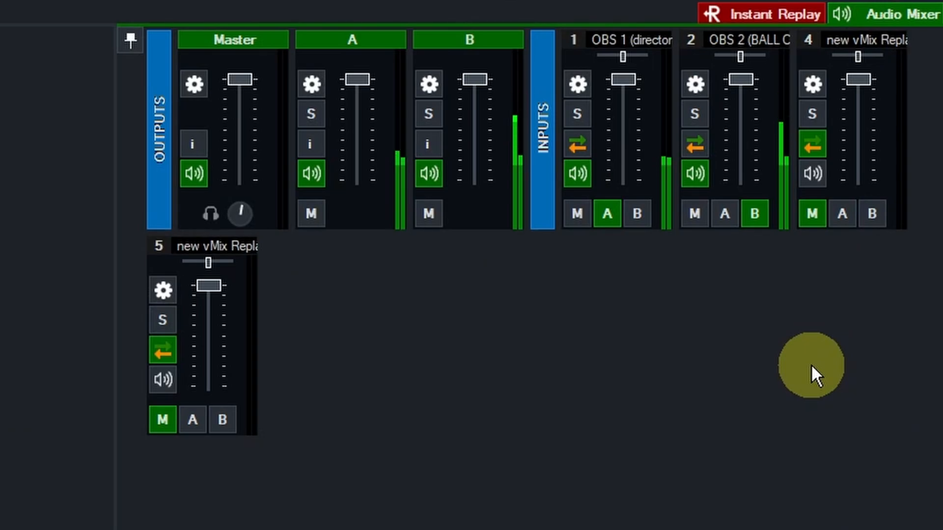
left_click(814, 113)
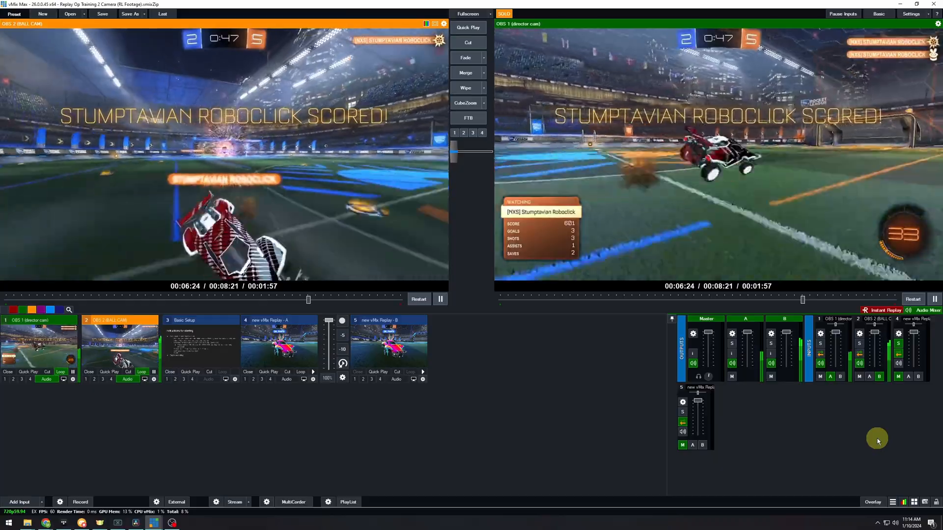
key("alt+Tab")
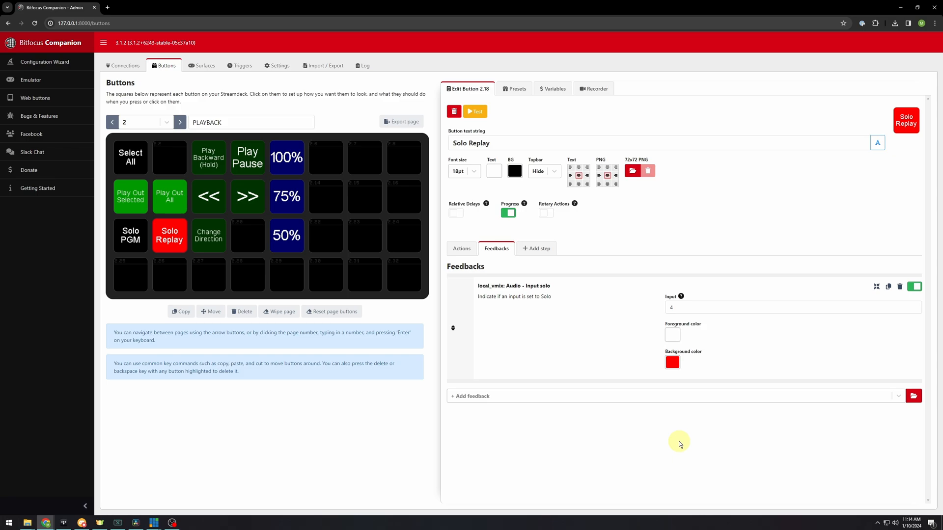
Return to vMix and play the replay forward in the Instant Replay Controller.
key("alt+Tab")
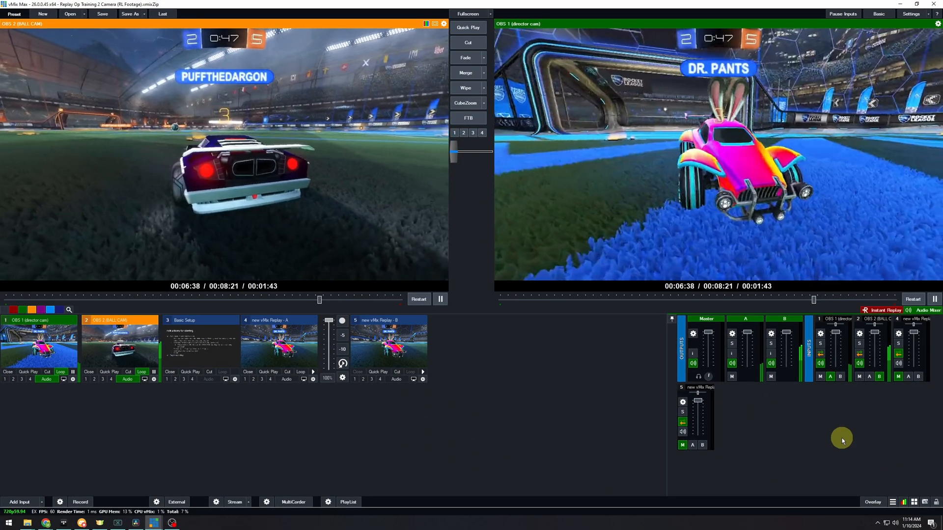
key("alt+Tab")
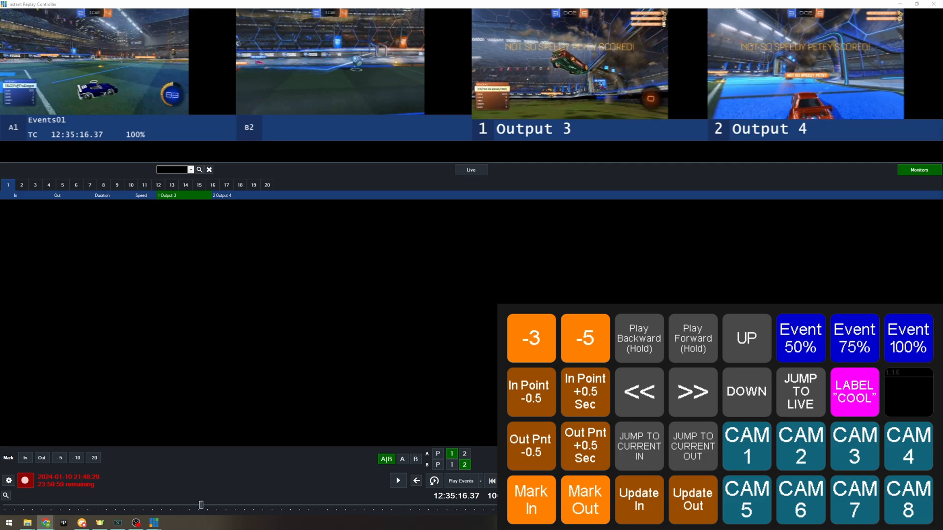
key("space")
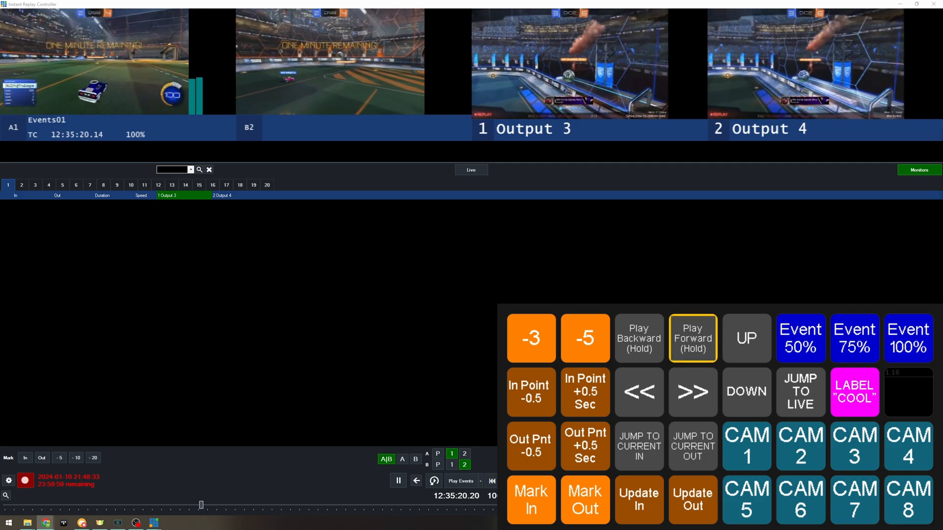
Pause the replay, play it backward, and fast-forward and rewind through the recorded footage.
key("space")
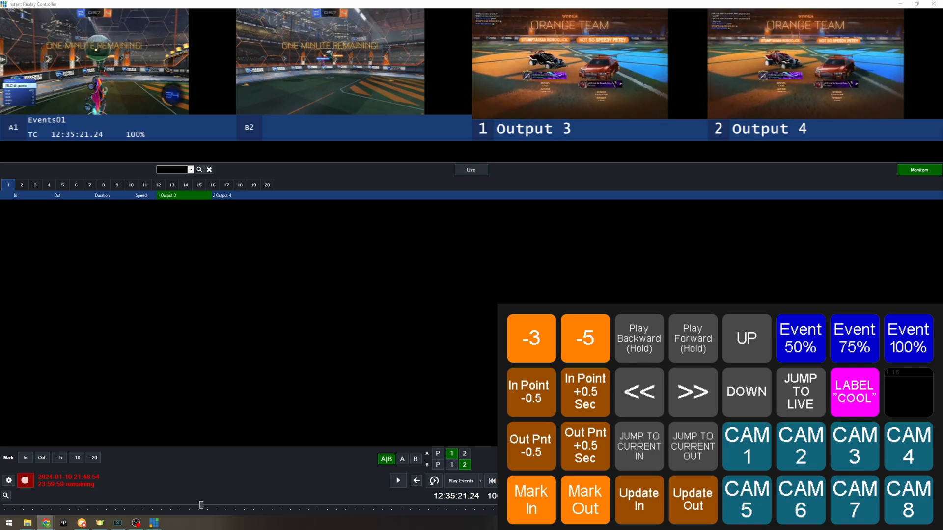
left_click(639, 338)
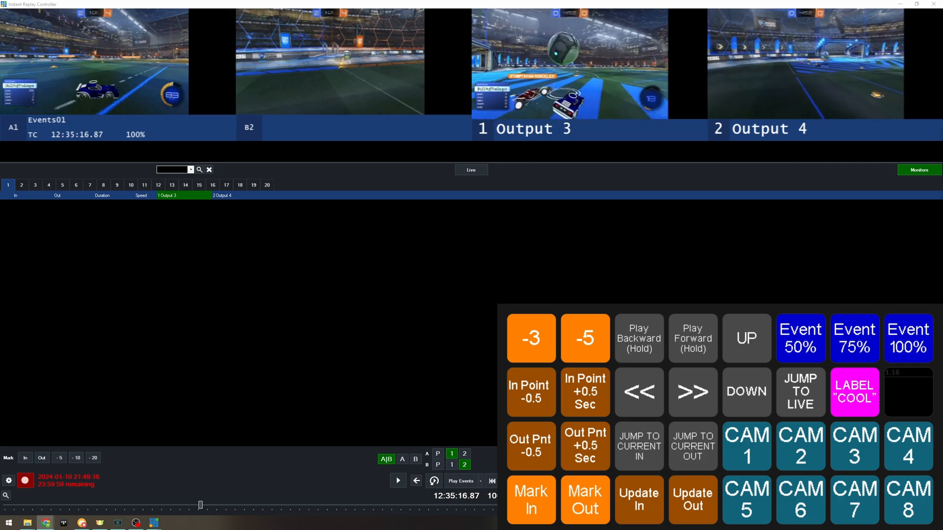
left_click(693, 392)
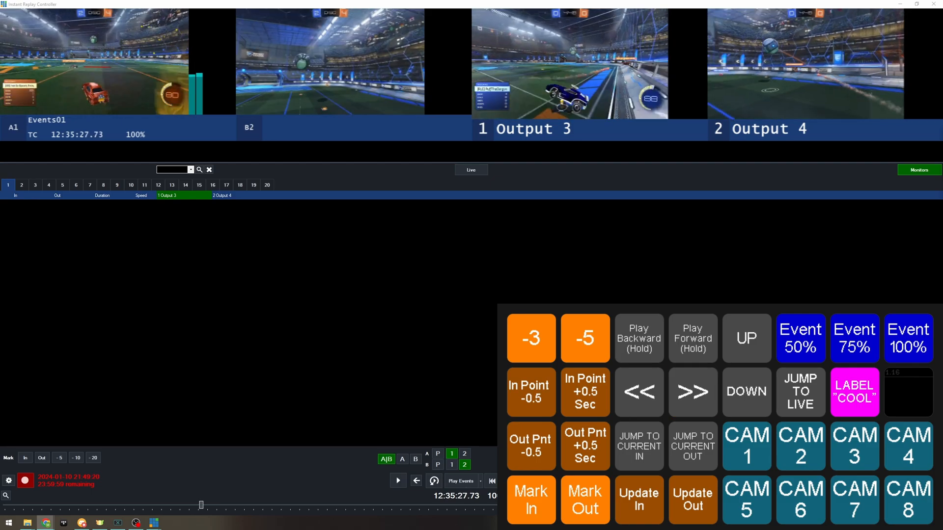
left_click(639, 392)
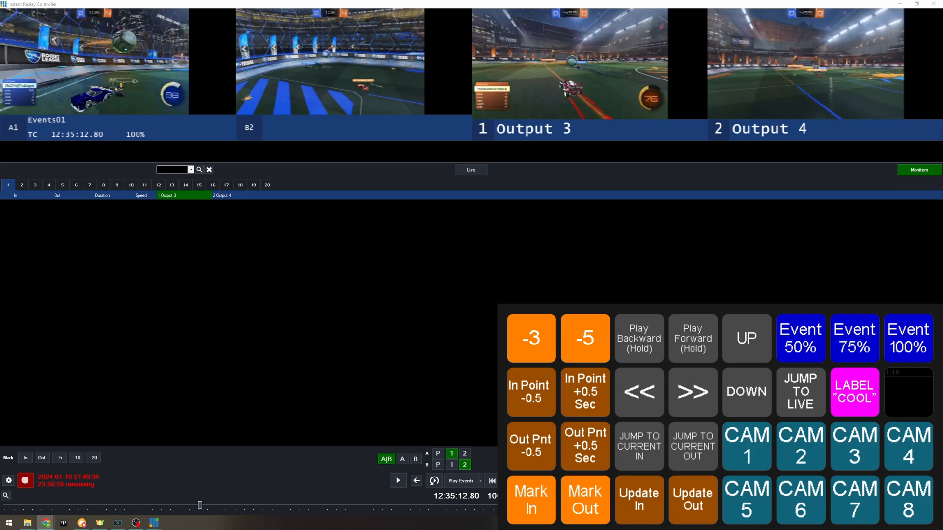
Cue the replay around the goal and mark an event with in point 12:17:03.96 and out point 12:17:06.71.
left_click(800, 393)
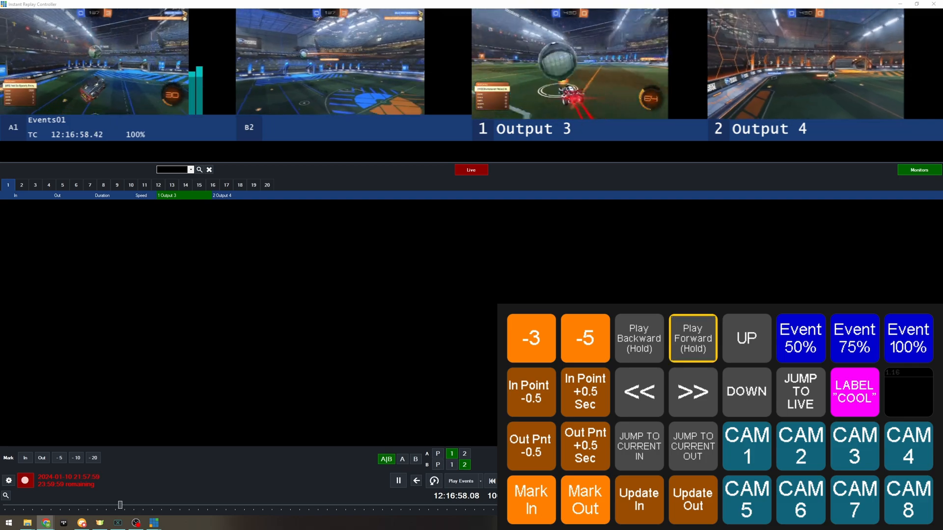
left_click(693, 392)
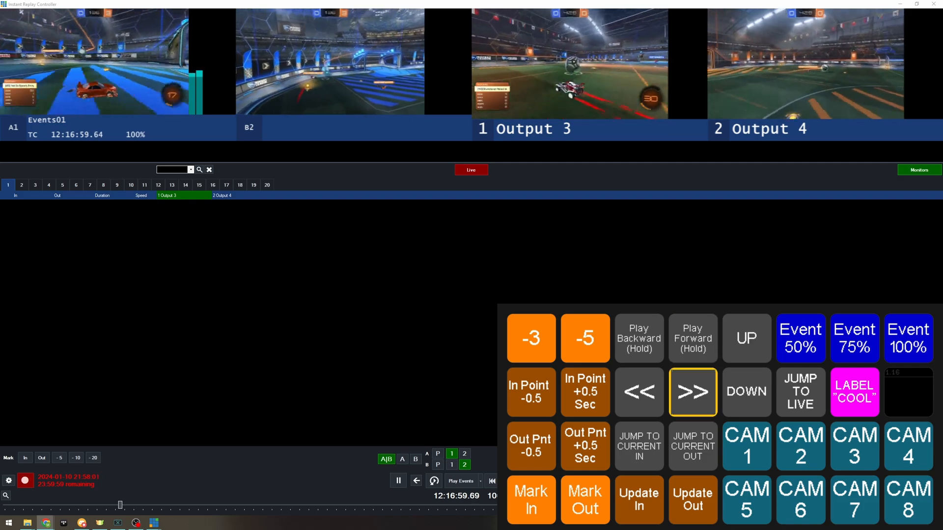
left_click(639, 338)
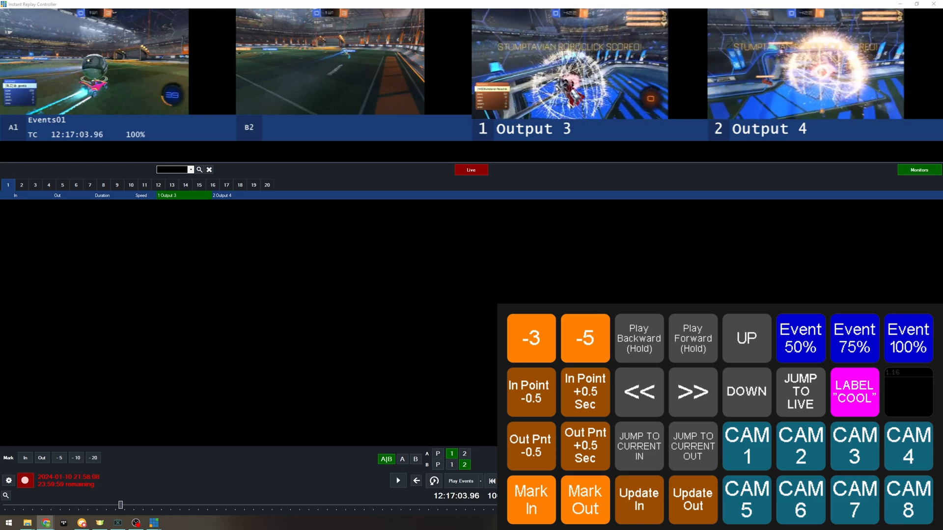
left_click(531, 499)
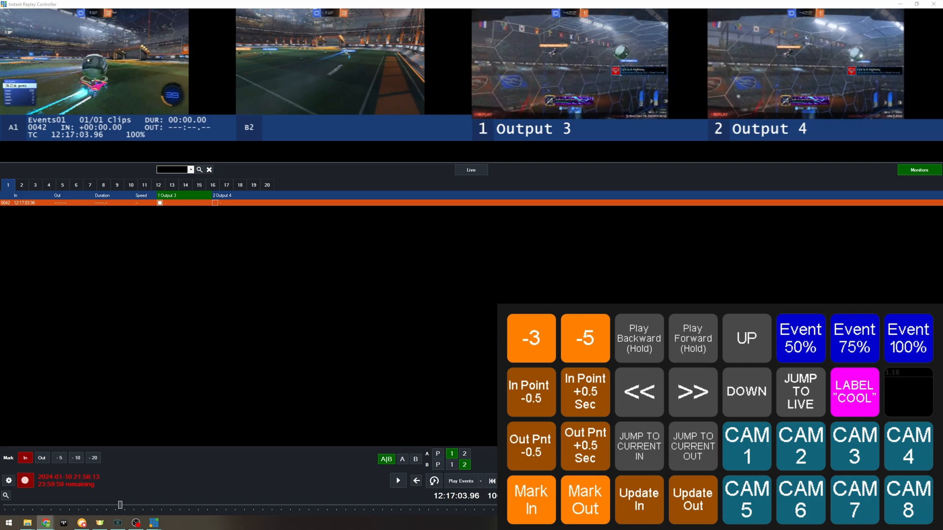
left_click(692, 339)
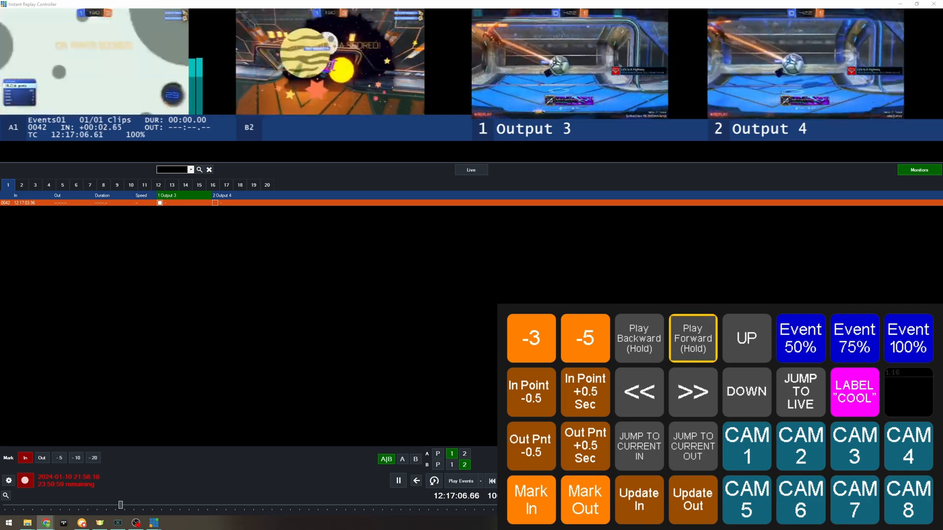
key("o")
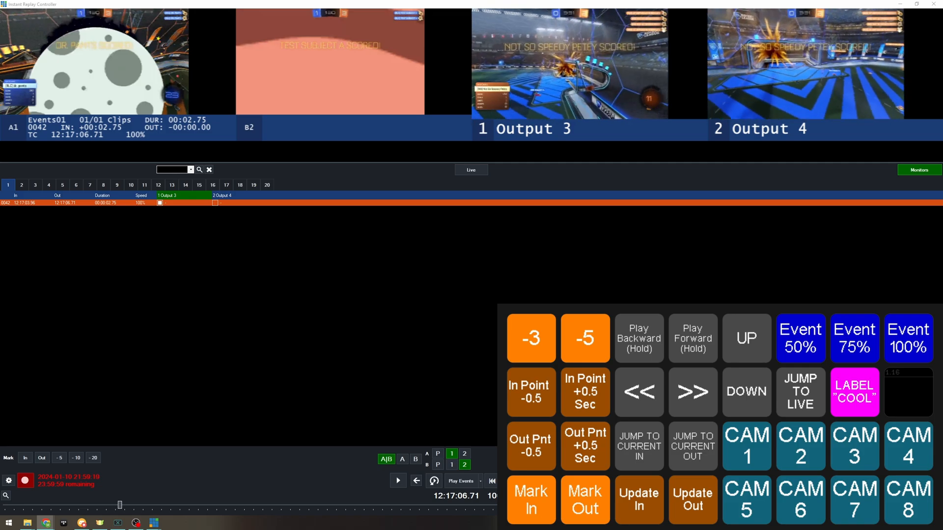
Create two replay events from live play, one covering the last 3 seconds and one covering the last 5 seconds.
left_click(531, 338)
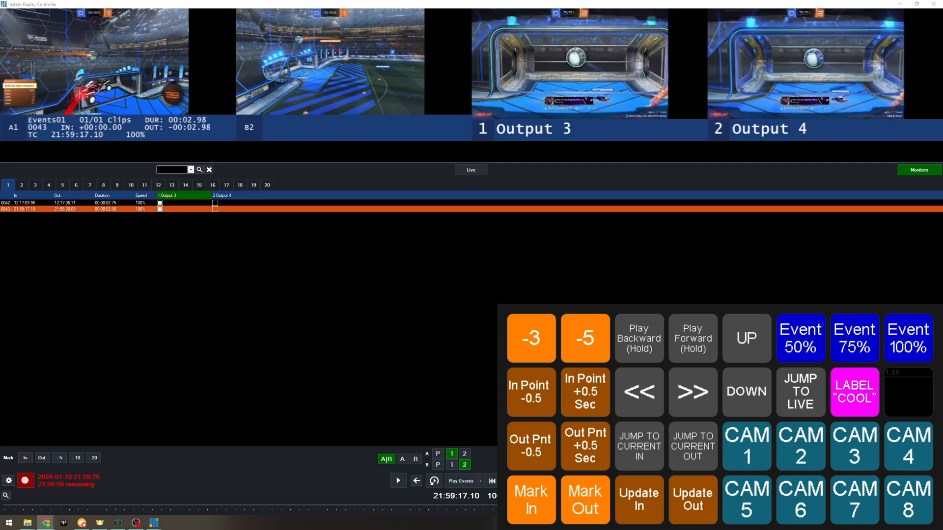
left_click(584, 338)
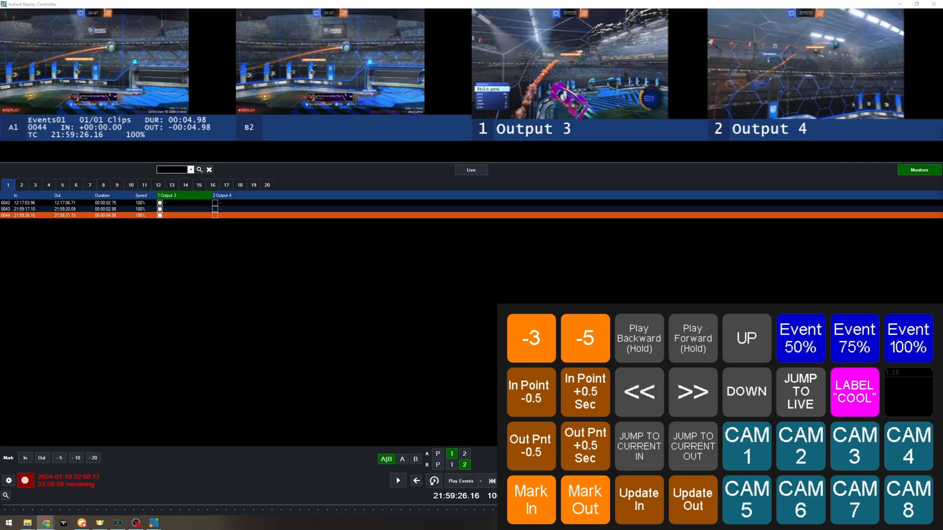
Play event 0044 backward past its start and update its in point to 21:59:24.56.
left_click(639, 339)
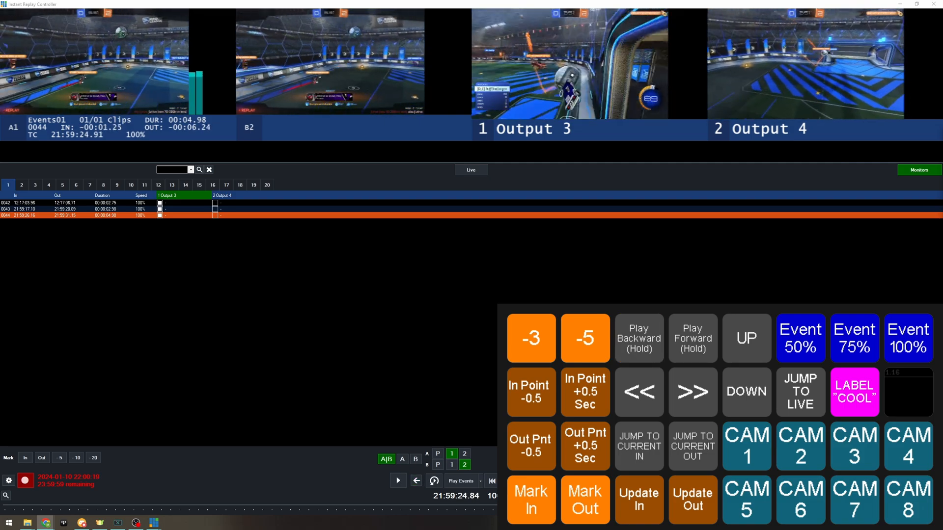
left_click(639, 338)
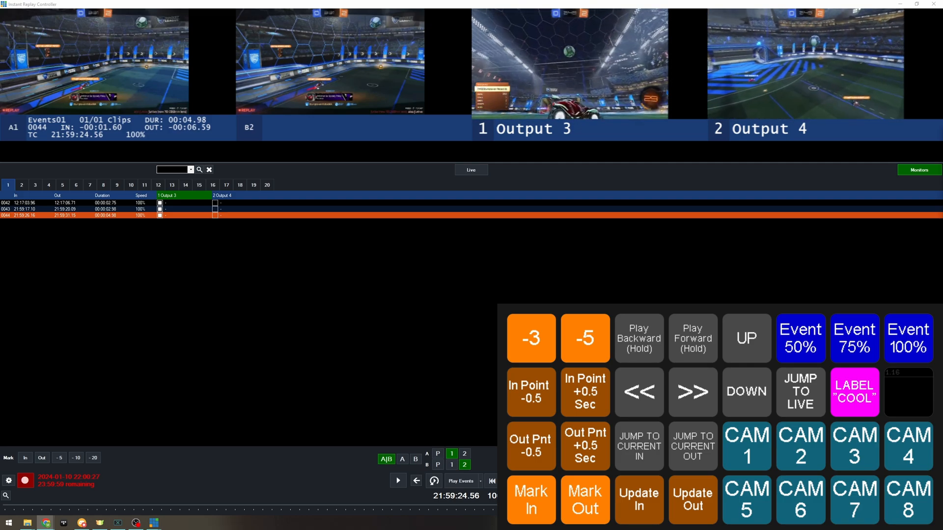
left_click(639, 499)
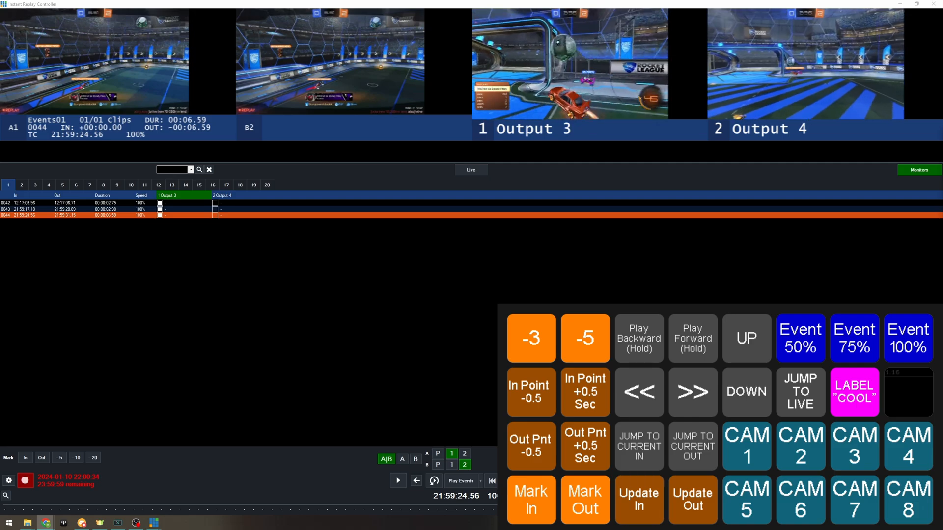
Run event 0044 forward past its end and update its out point to 21:59:32.33.
left_click(693, 392)
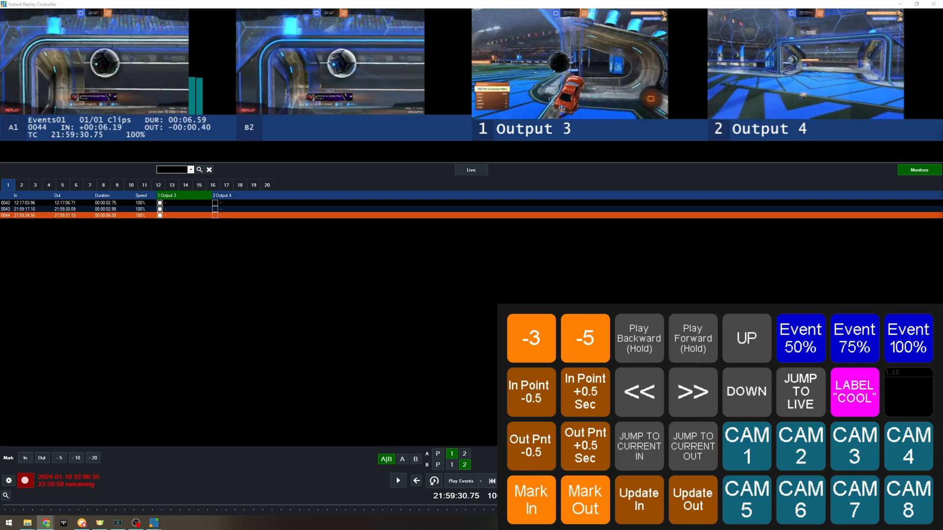
left_click(693, 338)
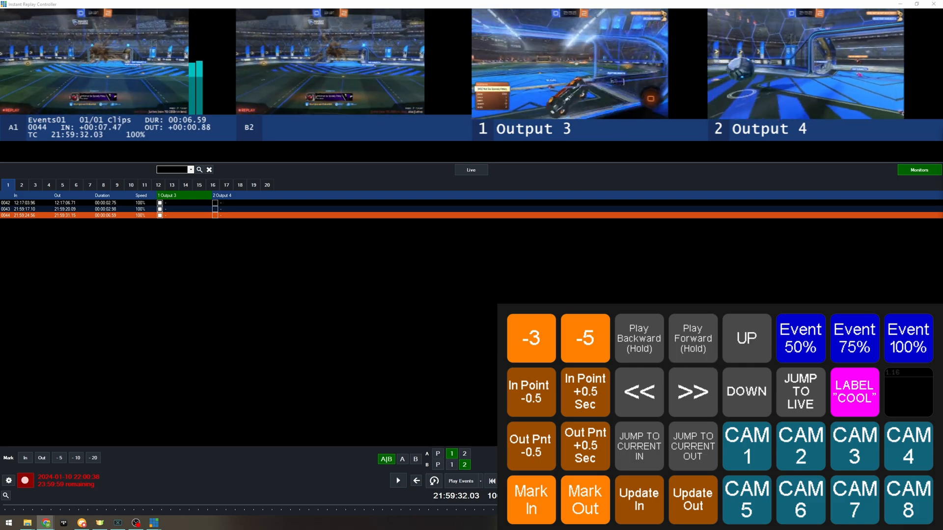
left_click(693, 338)
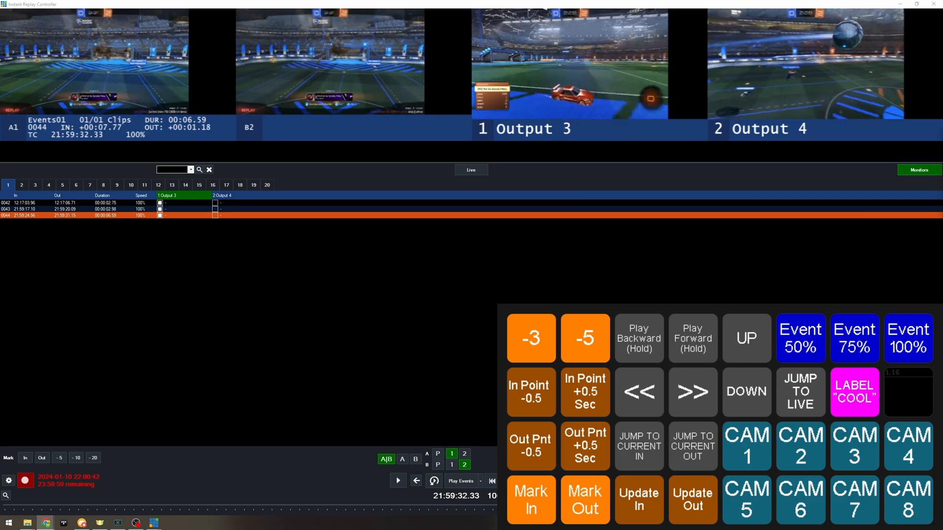
left_click(692, 500)
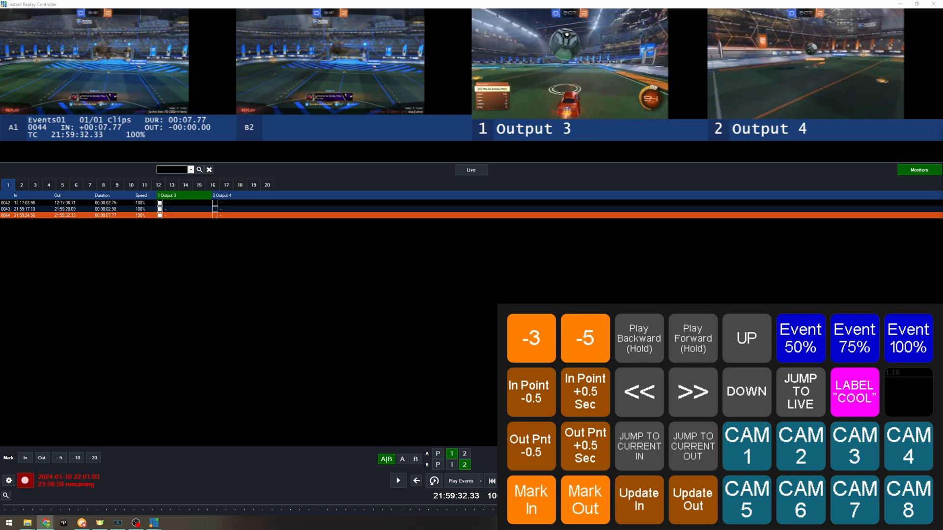
Cue event 0044 back near its start and update its in point to 21:59:24.98.
left_click(639, 338)
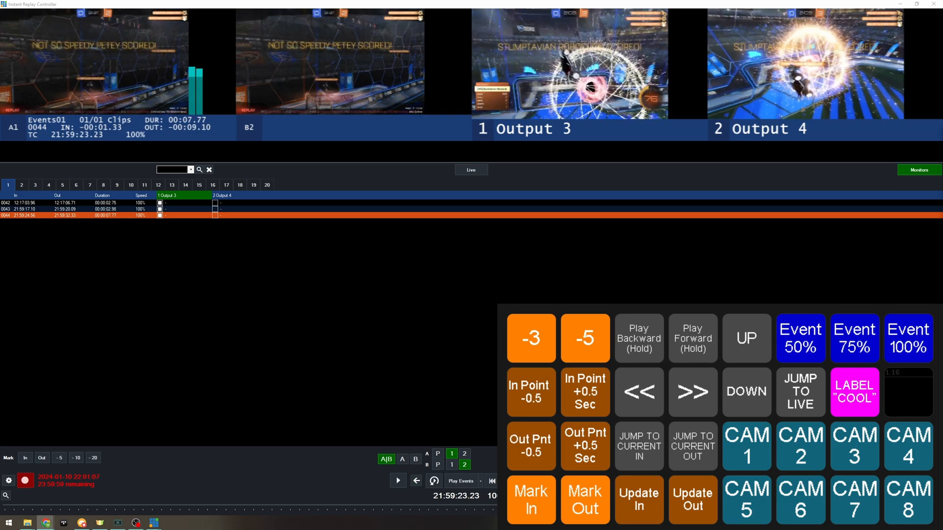
left_click(693, 339)
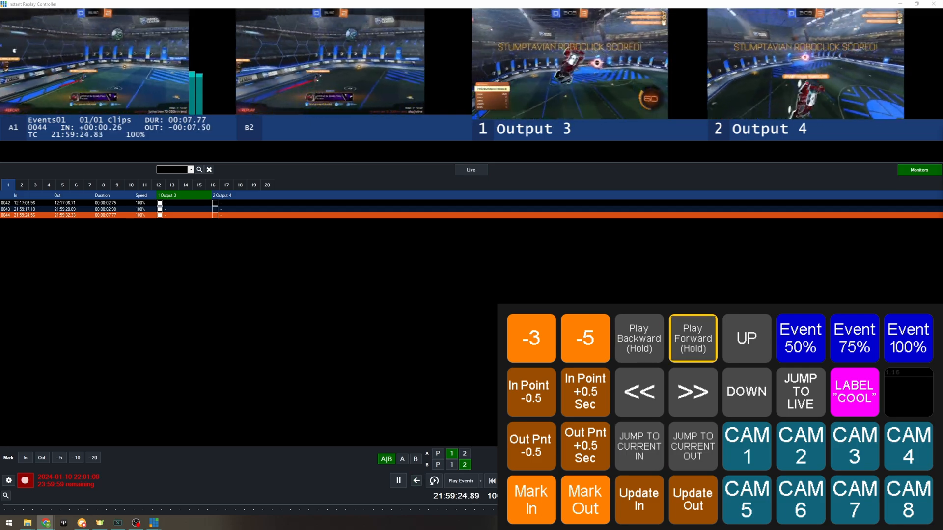
left_click(639, 338)
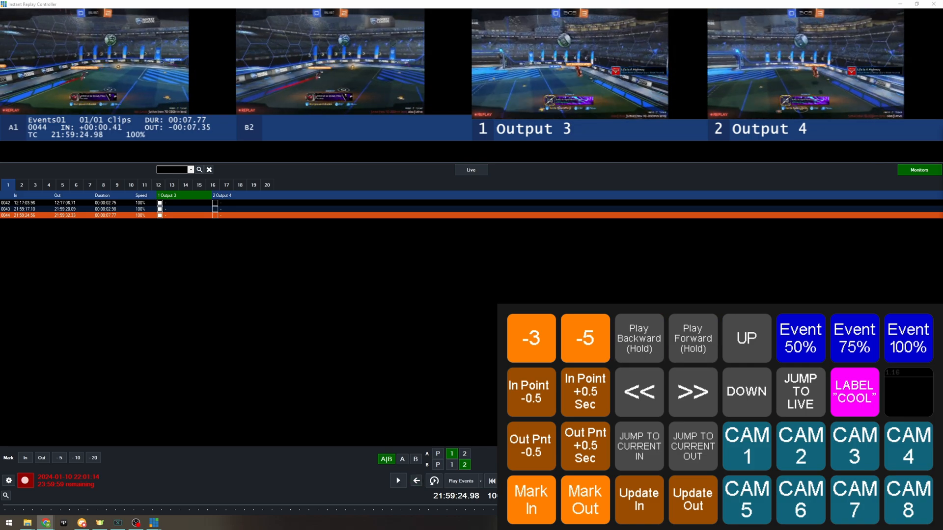
left_click(639, 499)
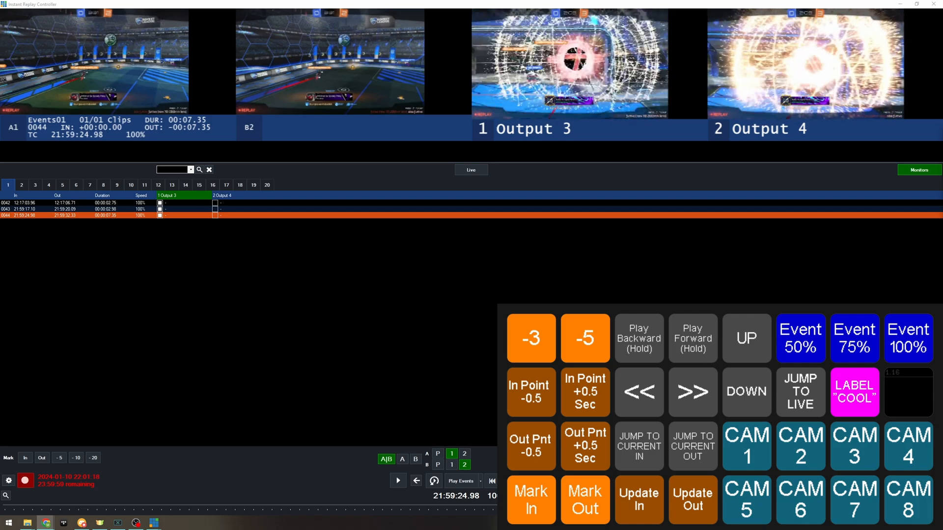
Jump to the end of event 0044, play back slightly, and update its out point to 21:59:31.47.
left_click(692, 446)
left_click(693, 338)
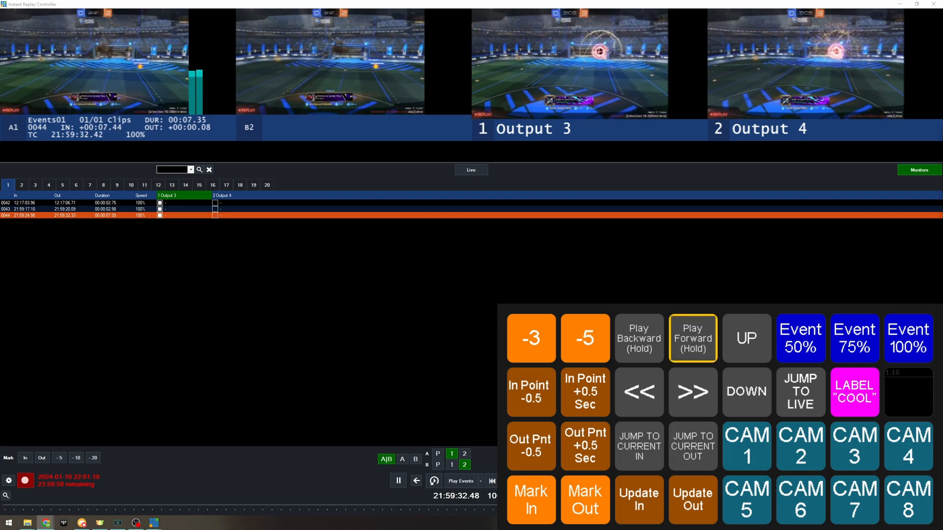
left_click(639, 338)
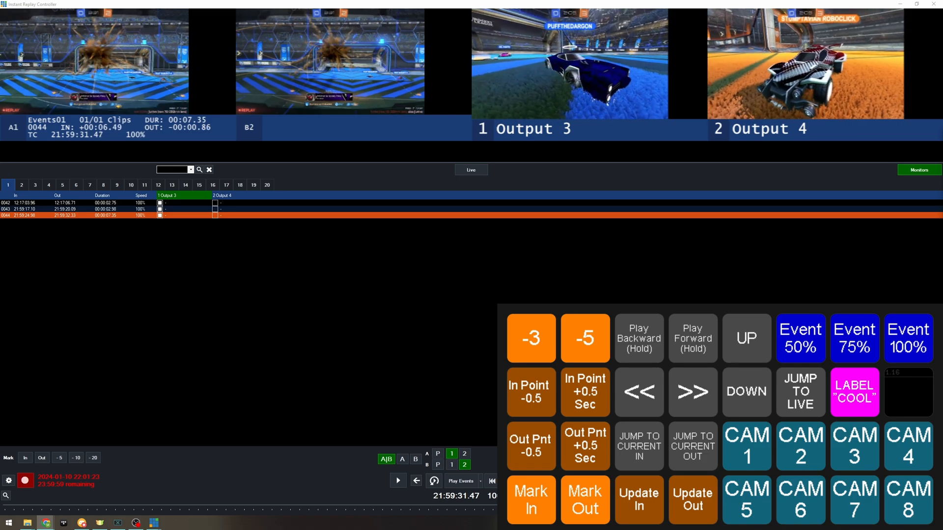
left_click(693, 499)
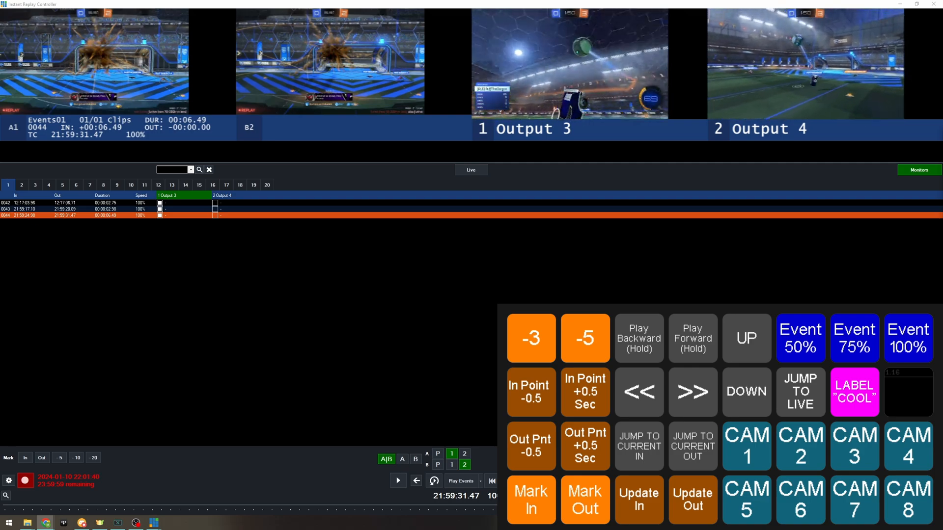
Nudge event 0044's out point in half-second increments, 2 seconds later and 2.5 seconds earlier, ending at 21:59:30.97.
left_click(585, 446)
left_click(584, 445)
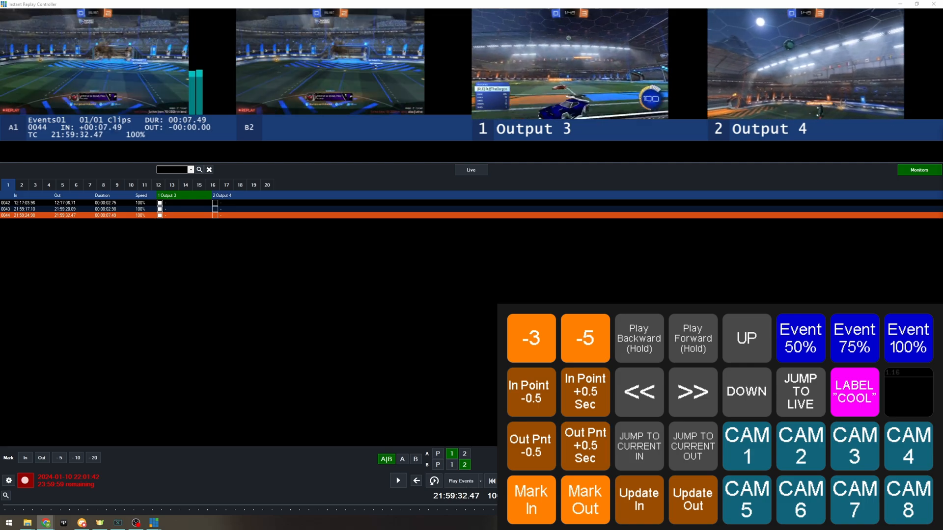
left_click(584, 446)
left_click(585, 446)
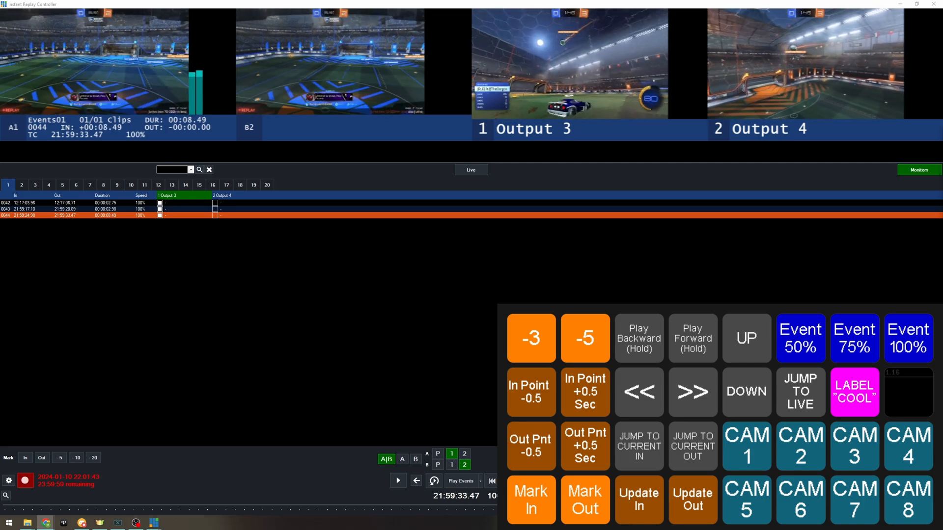
left_click(531, 446)
left_click(531, 445)
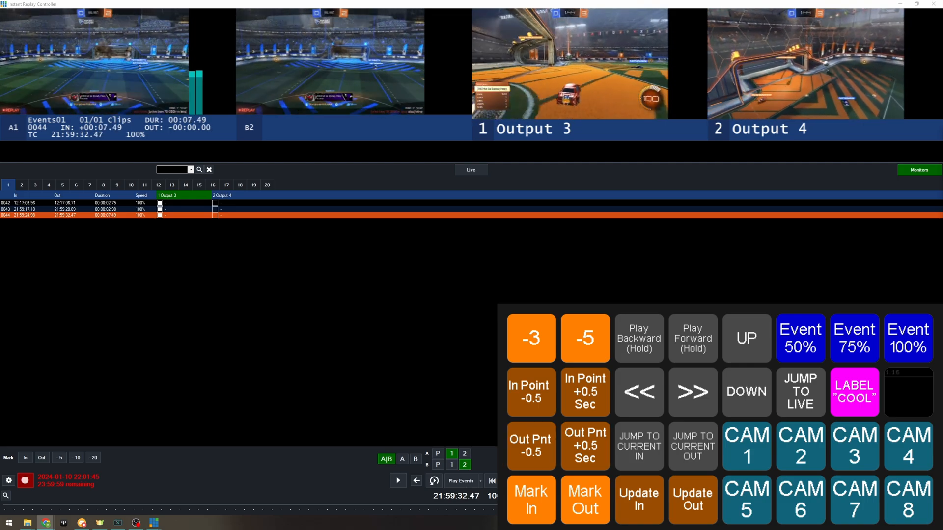
left_click(531, 446)
left_click(531, 446)
left_click(531, 446)
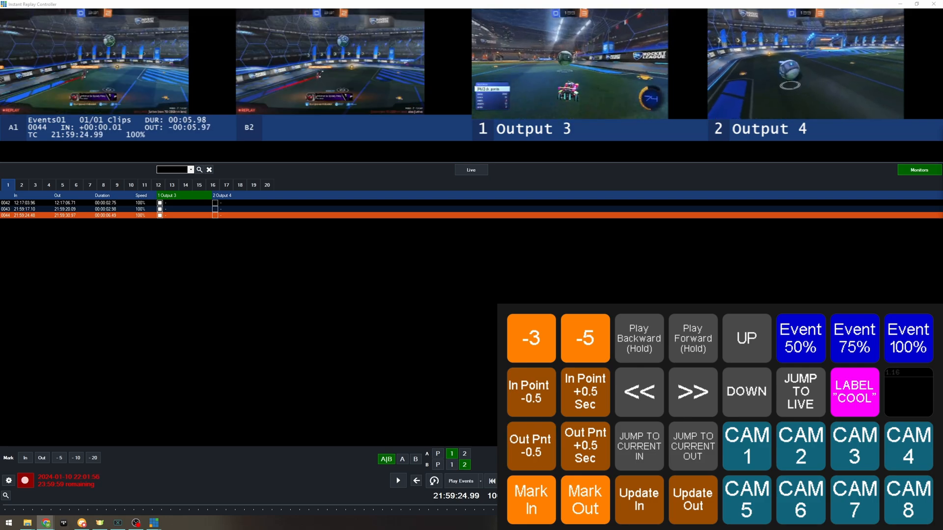
Nudge event 0044's in point in half-second increments, 2 seconds earlier and 3 seconds later, ending at 21:59:25.98.
left_click(531, 392)
left_click(530, 391)
left_click(531, 392)
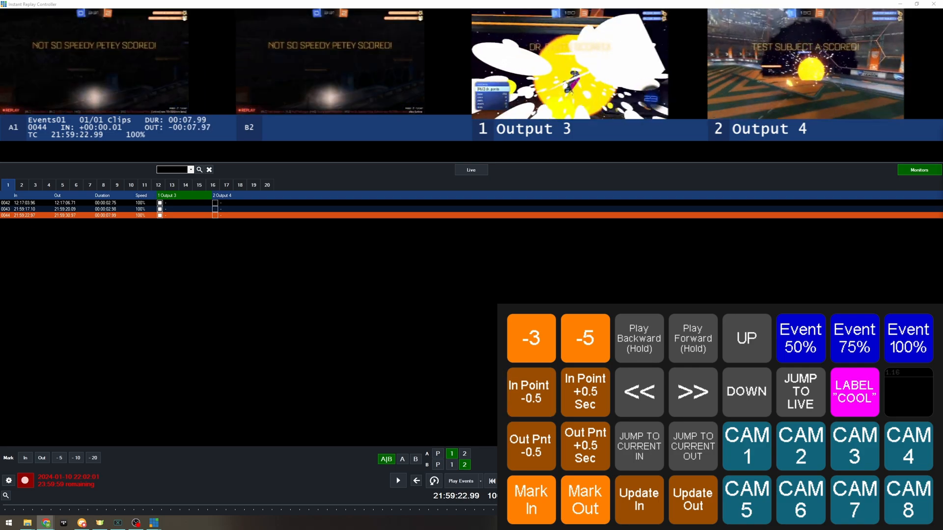
left_click(585, 391)
left_click(585, 392)
left_click(585, 392)
left_click(585, 391)
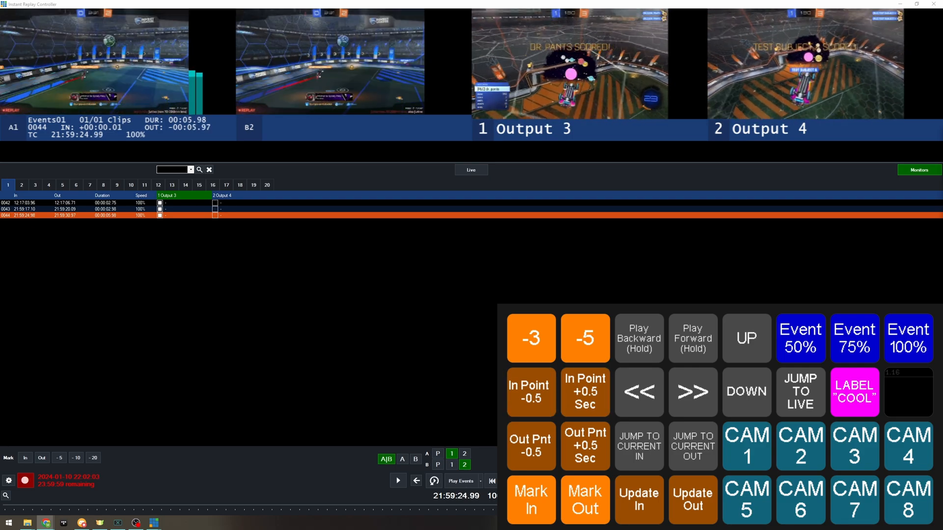
left_click(585, 392)
left_click(585, 392)
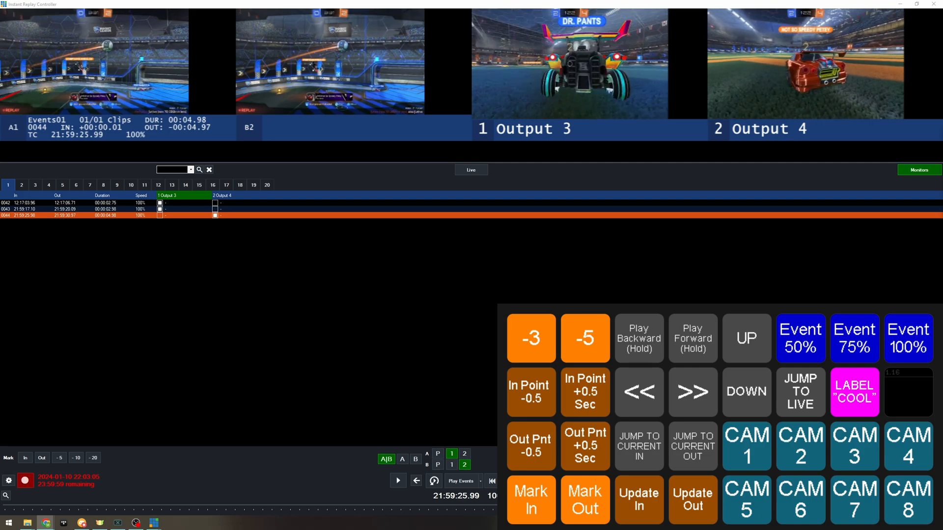
Switch event 0044 to camera 1 (Output 3) and set its playback speed to 50%.
key("1")
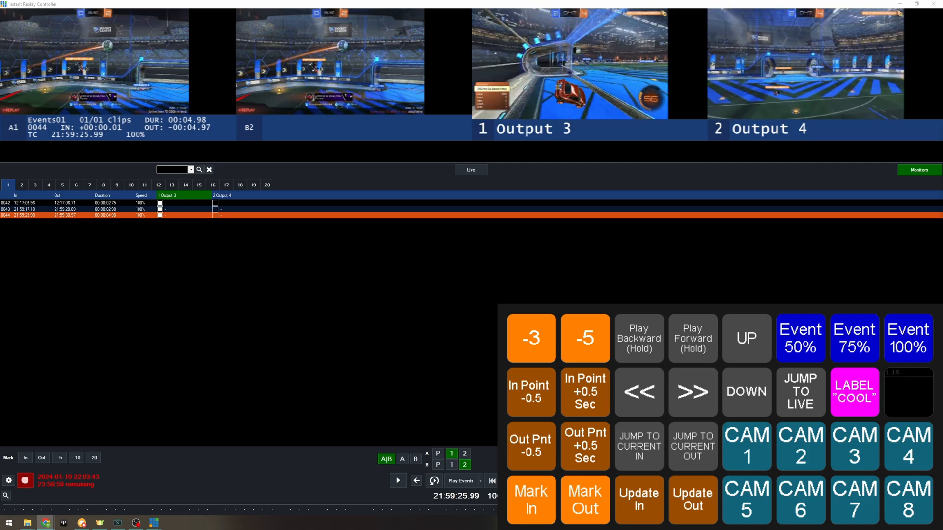
left_click(800, 339)
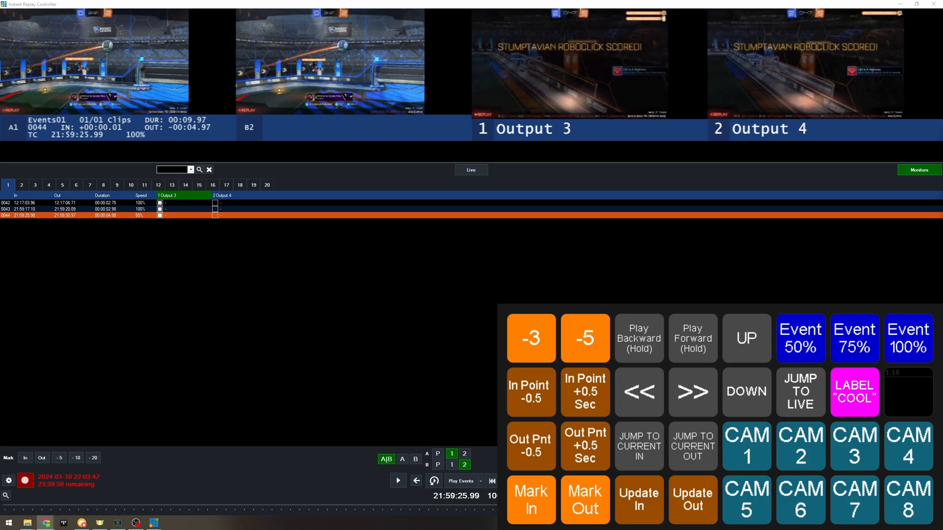
Set event 0044's playback speed to 75% and back to 100%, and label the event "COOL".
left_click(854, 339)
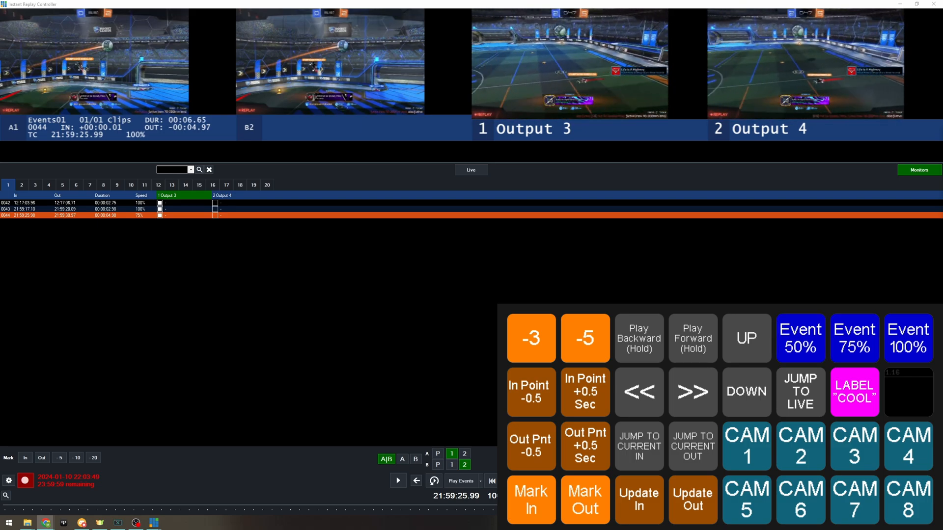
left_click(908, 338)
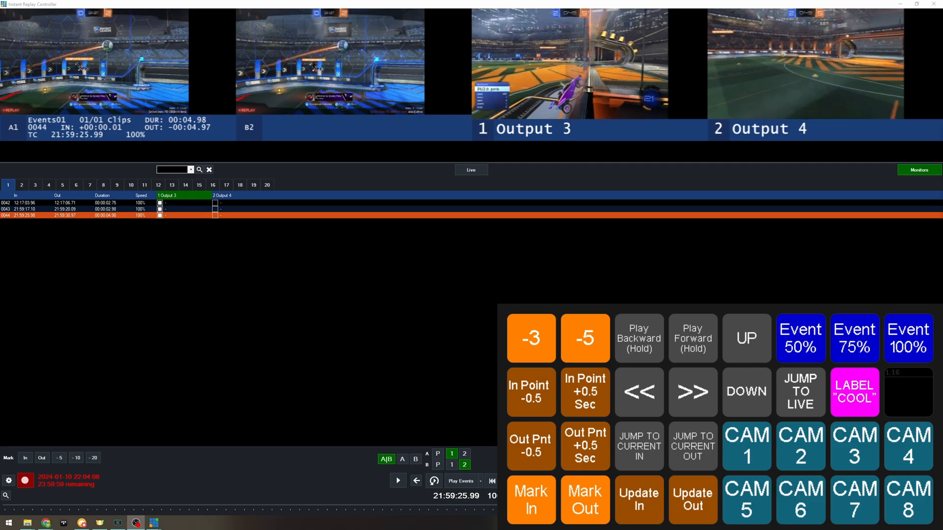
left_click(854, 392)
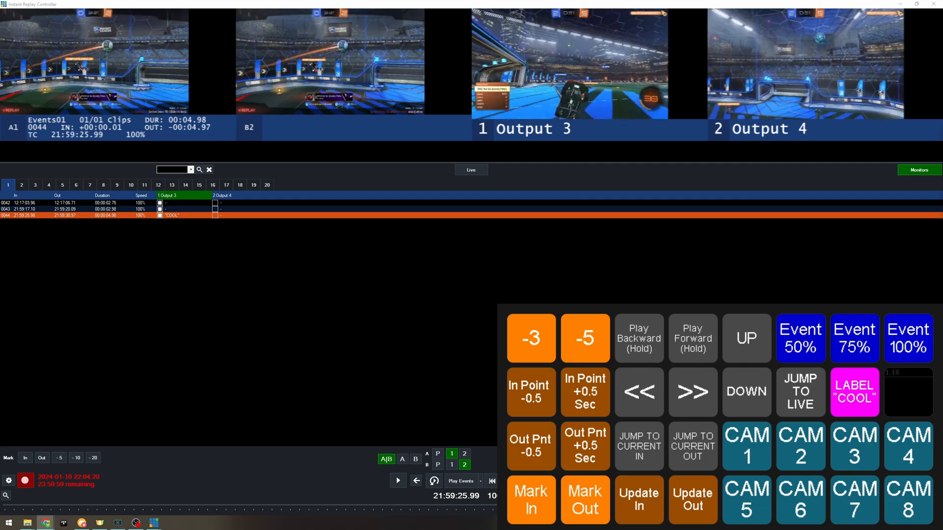
Move the event selection up from event 0044 to event 0042 and back down to event 0044.
key("Up")
key("Up")
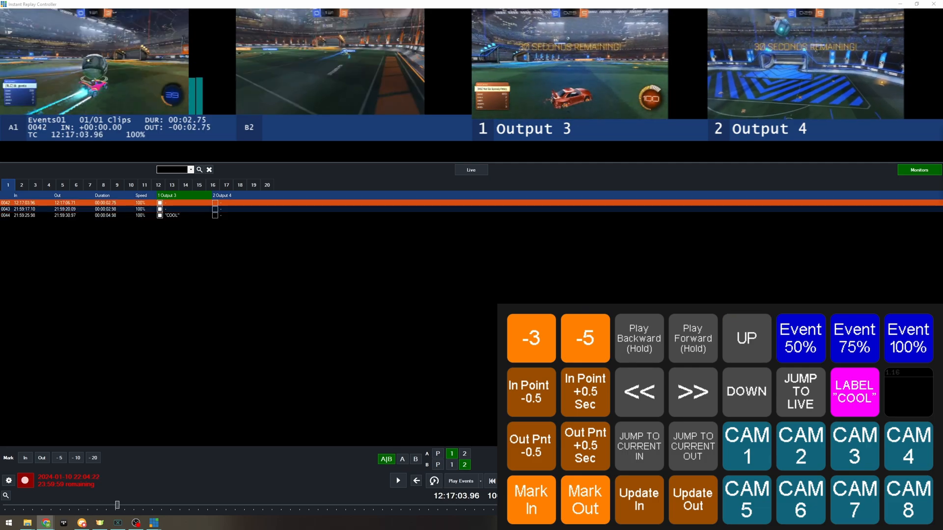
key("Down")
key("Down")
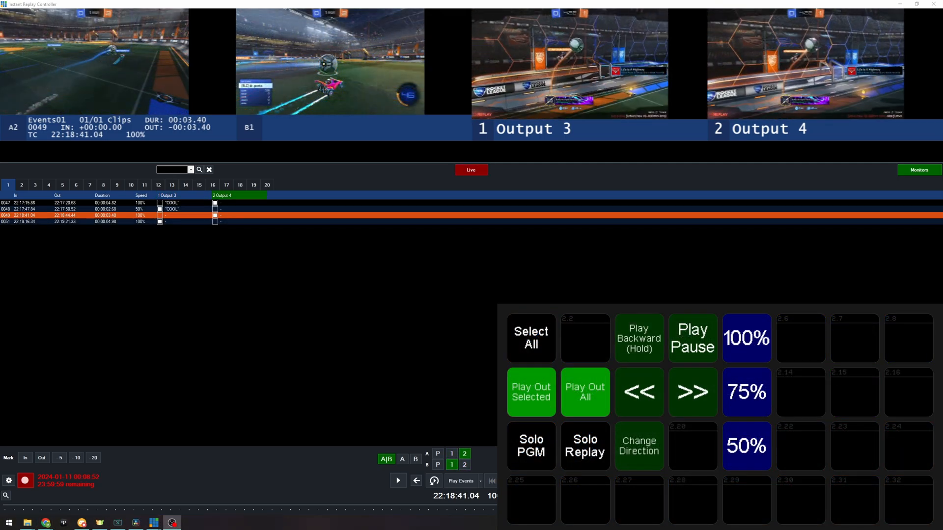
Play out the selected event 0049, and play out all events in the list from event 0047.
left_click(531, 392)
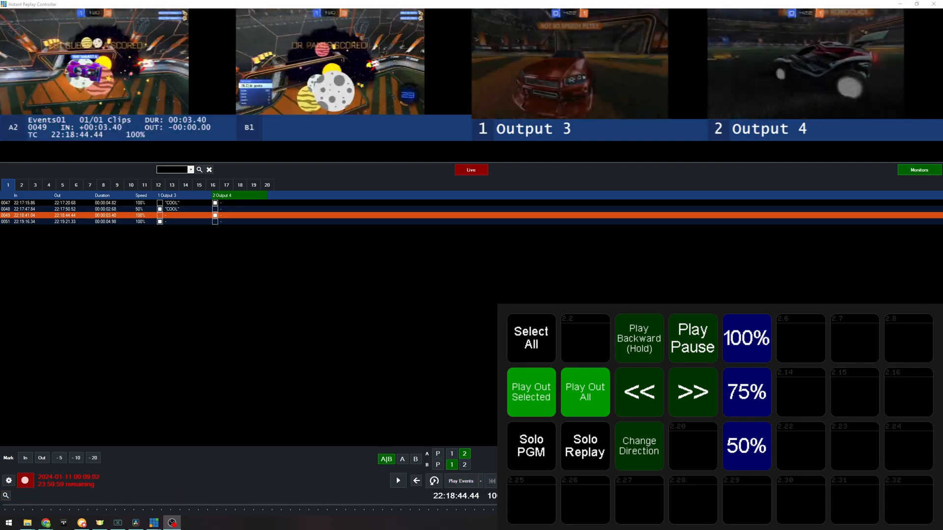
left_click(585, 392)
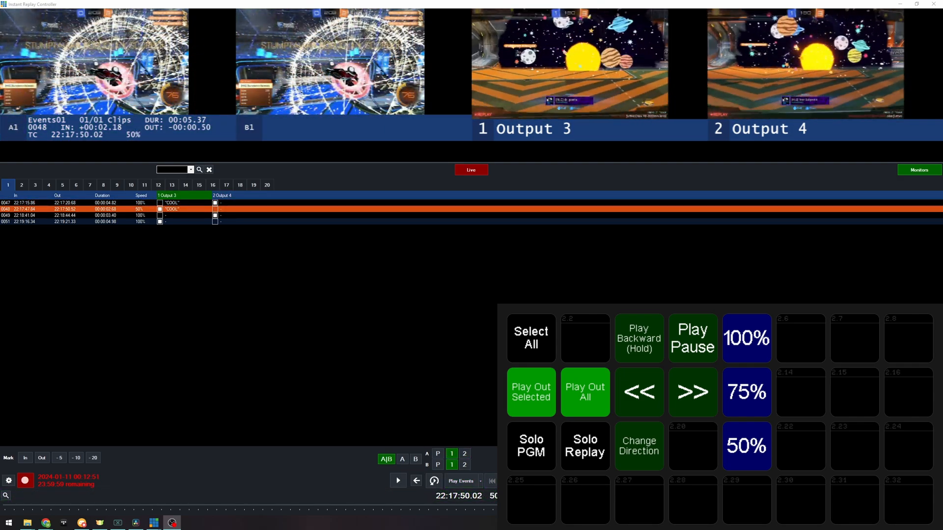
left_click(584, 392)
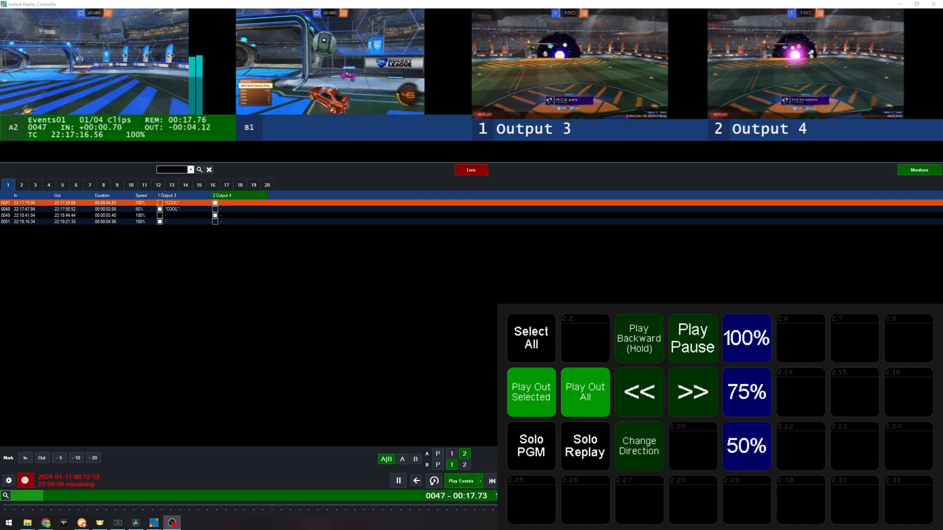
Scrub the running playout backward twice by holding backward playback, and jog it forward and back once each.
left_click_drag(639, 338, 639, 339)
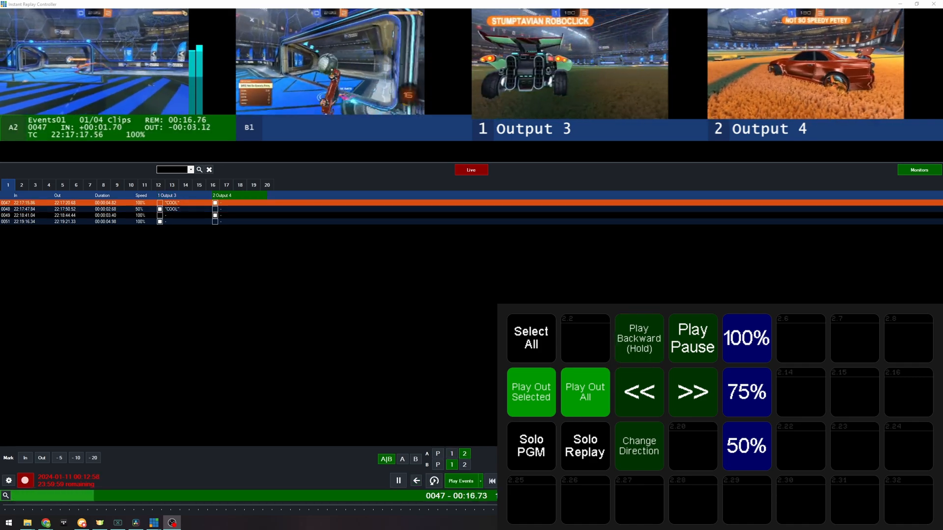
left_click_drag(639, 338, 639, 339)
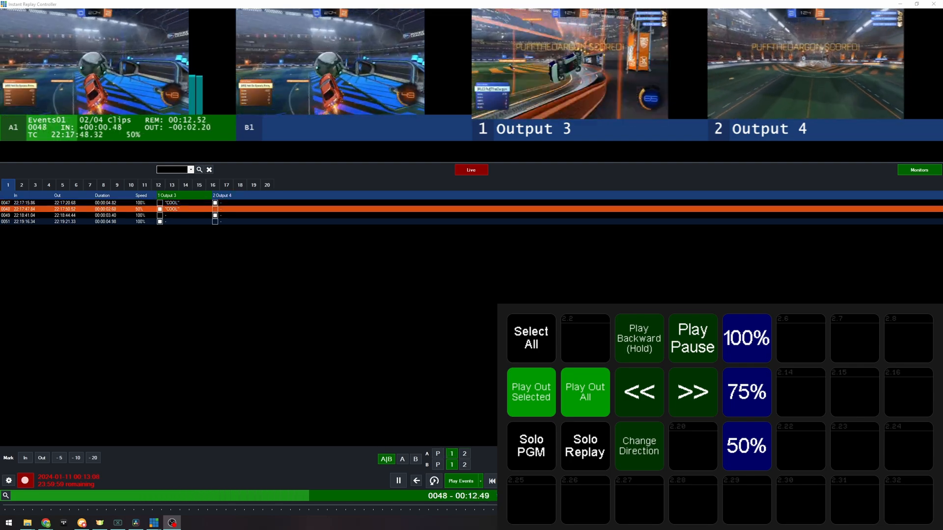
left_click(692, 392)
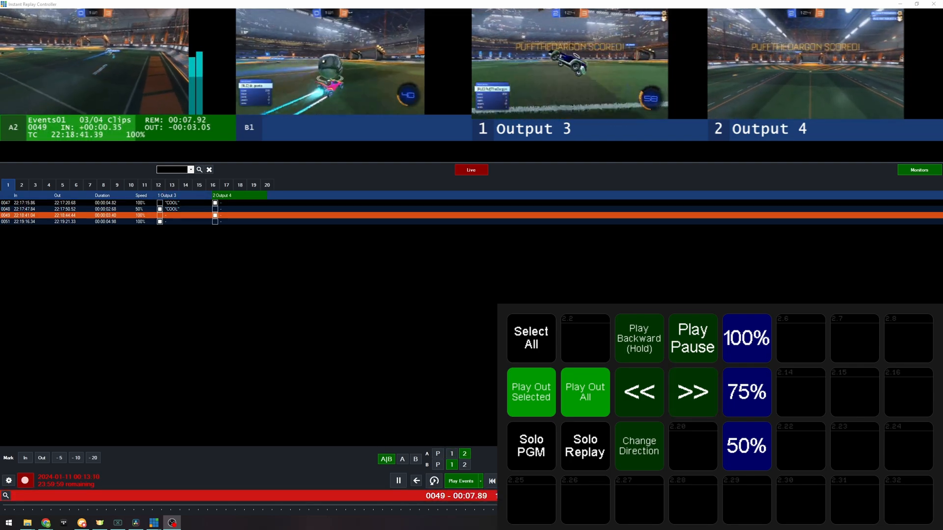
left_click(639, 392)
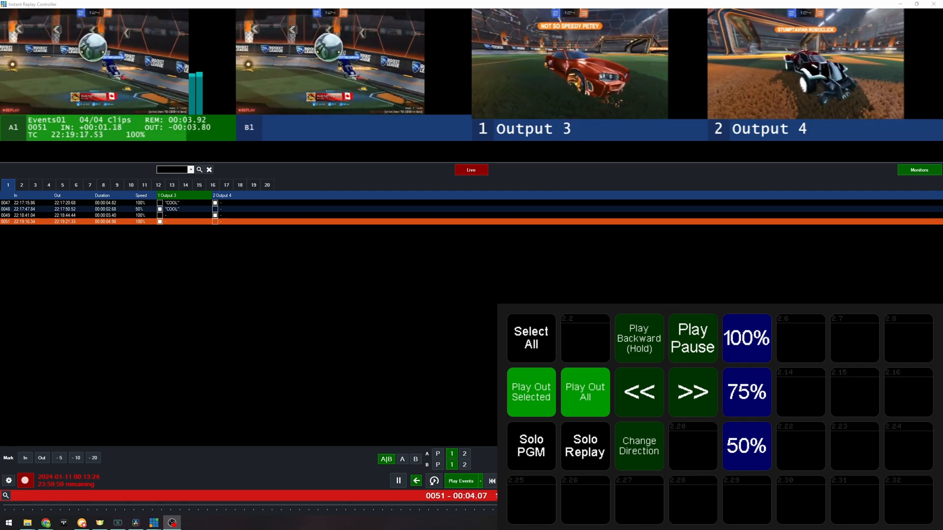
Toggle the playback direction of event 0051 three times during the playout.
left_click(639, 446)
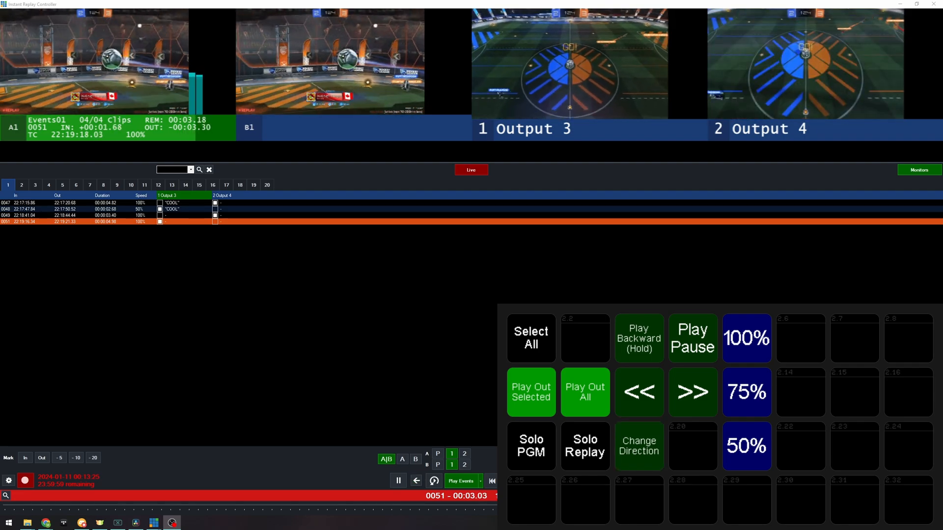
left_click(639, 446)
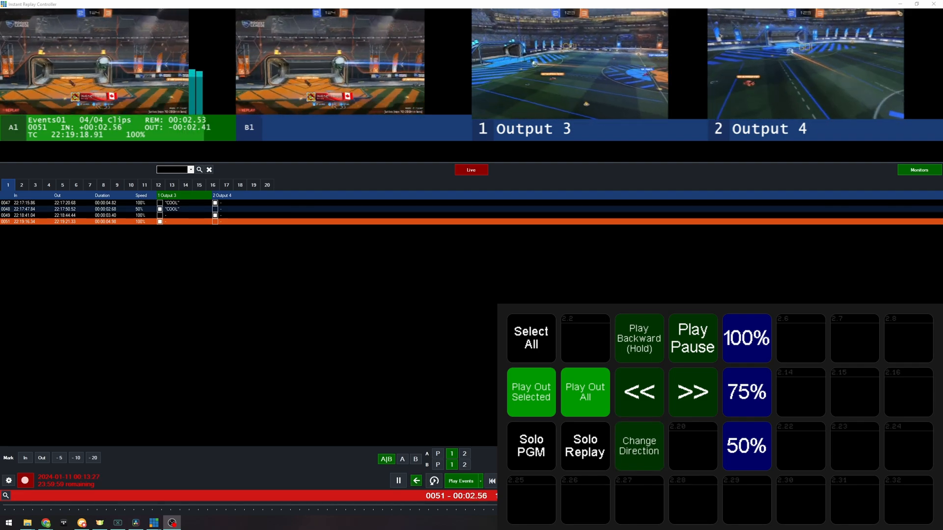
left_click(639, 446)
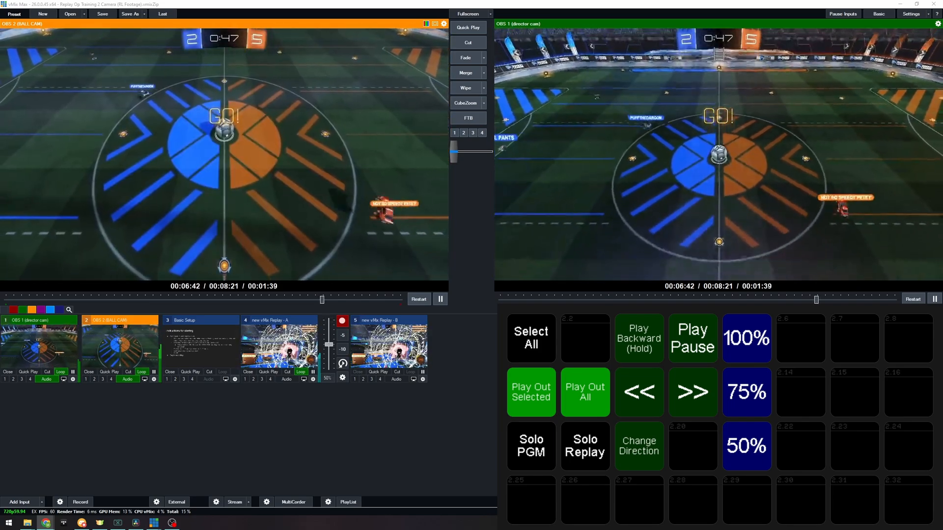
Turn the program solo on and off, and solo the replay with the new vMix Replay - A input in preview.
left_click(531, 447)
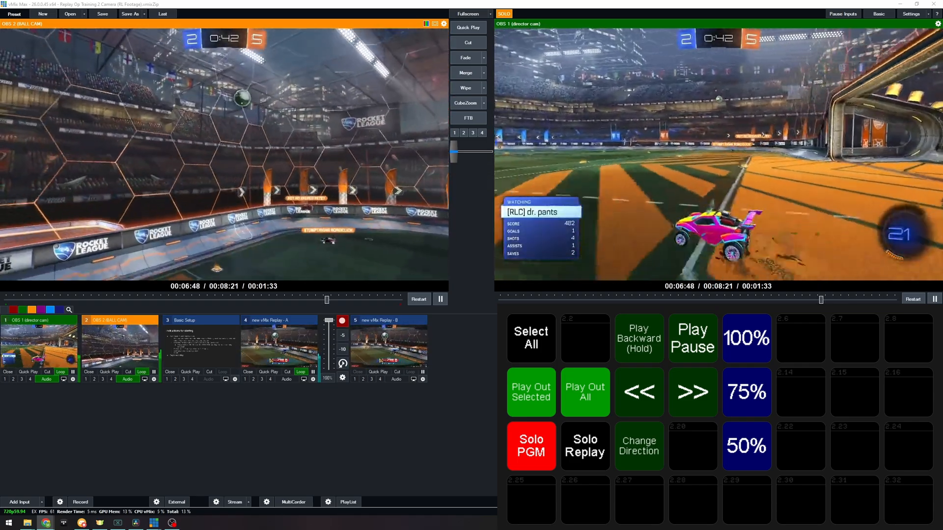
left_click(532, 447)
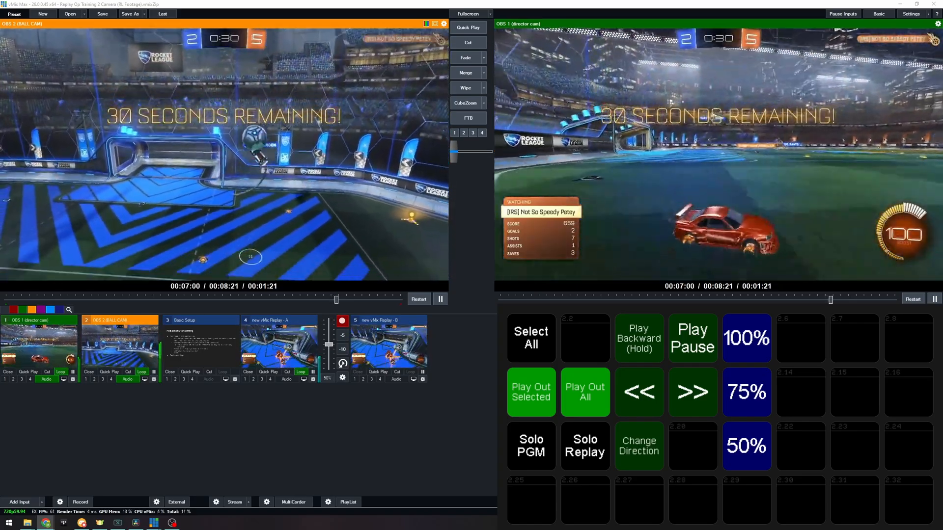
left_click(292, 347)
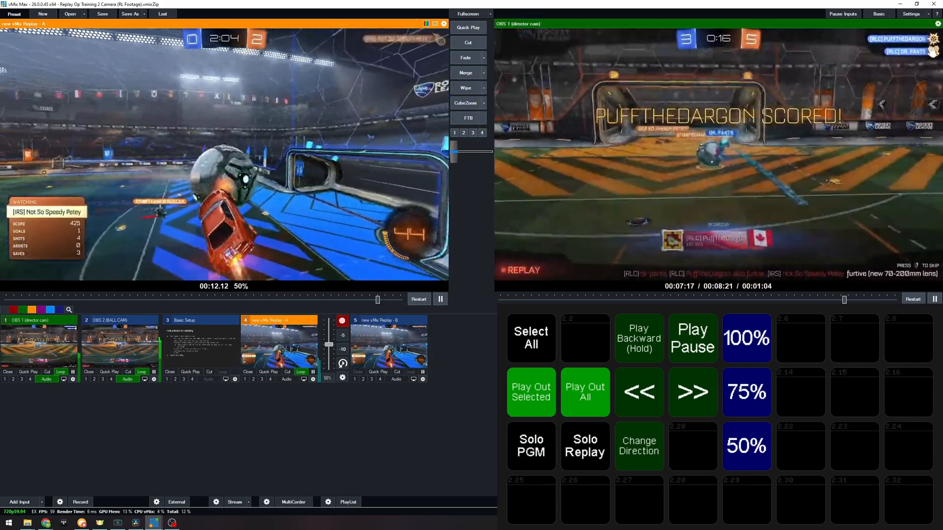
left_click(585, 446)
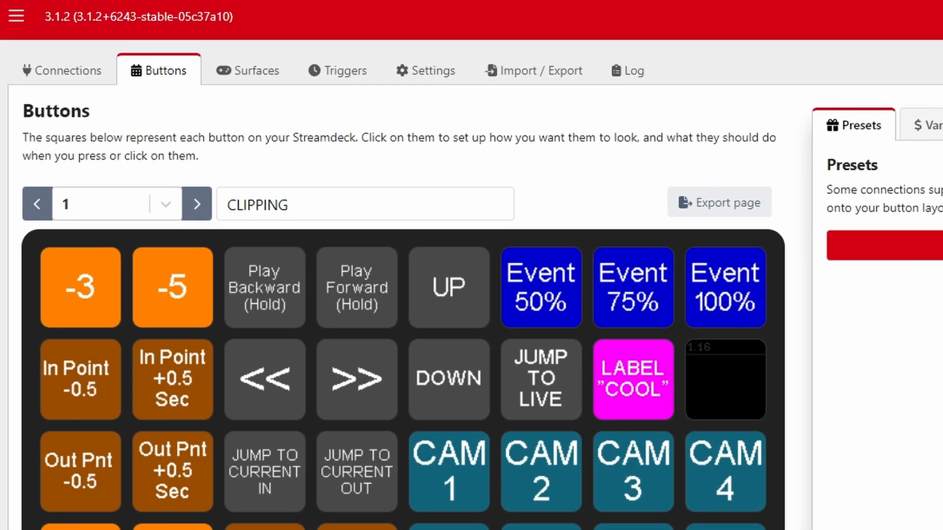
Switch to Companion and export the configuration with connections, buttons, triggers, custom variables and surfaces included.
left_click(533, 74)
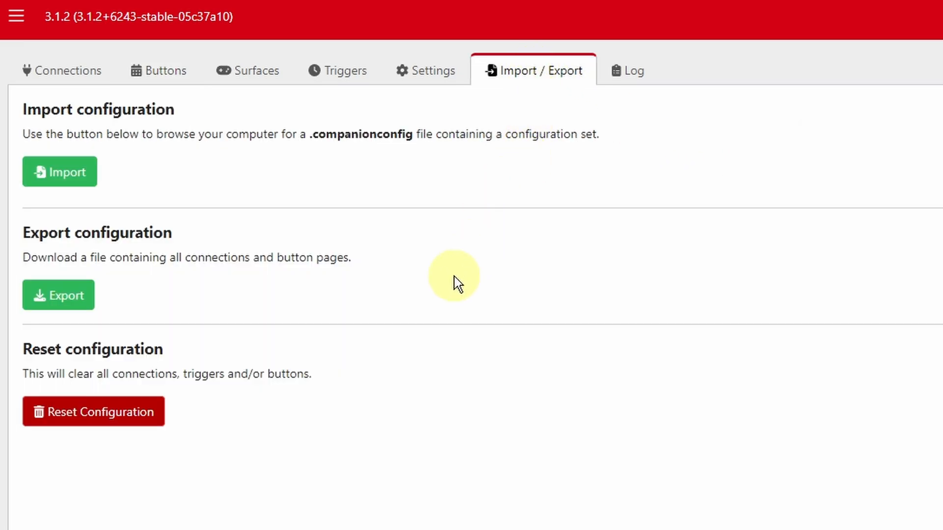
left_click(65, 297)
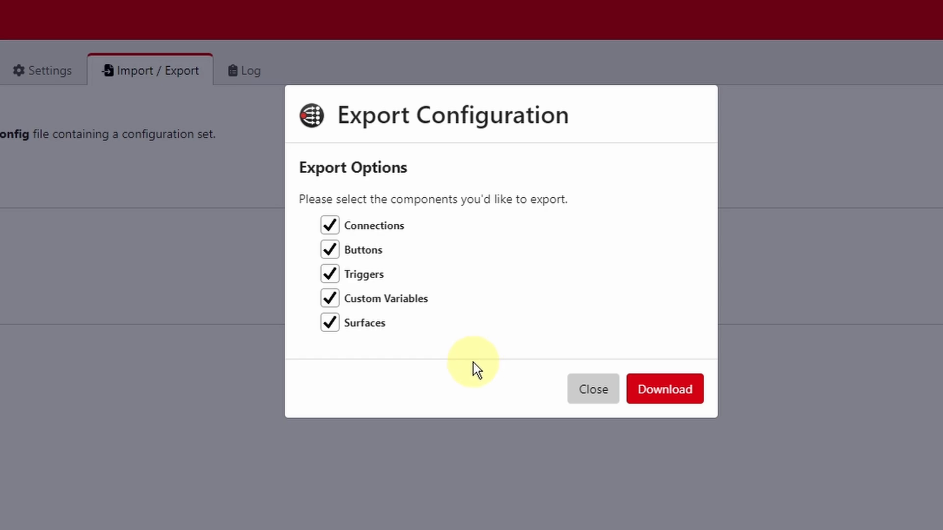
left_click(665, 394)
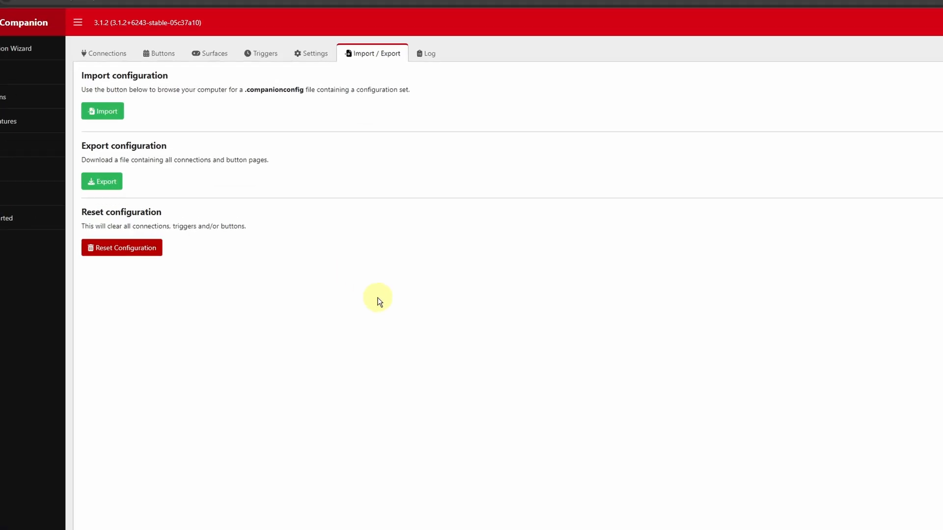
Rename button page 3 as "Test Page".
left_click(151, 23)
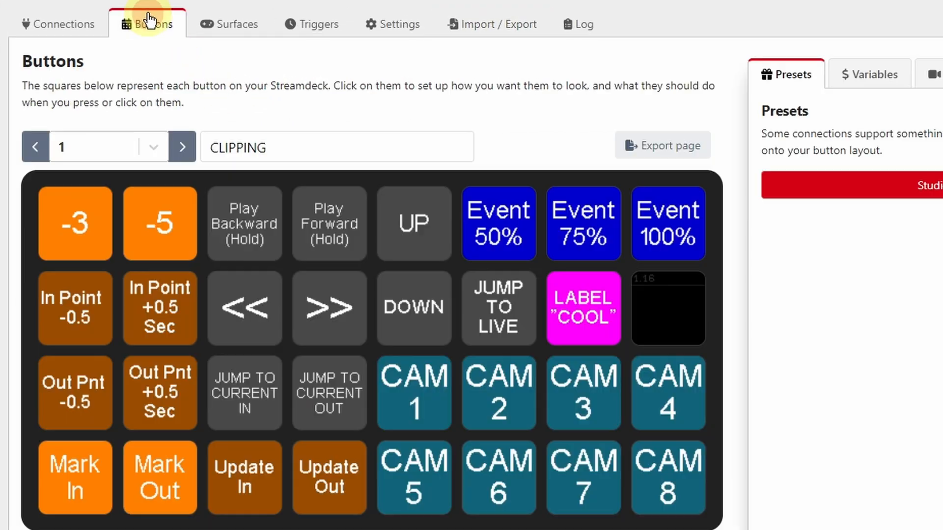
left_click(183, 147)
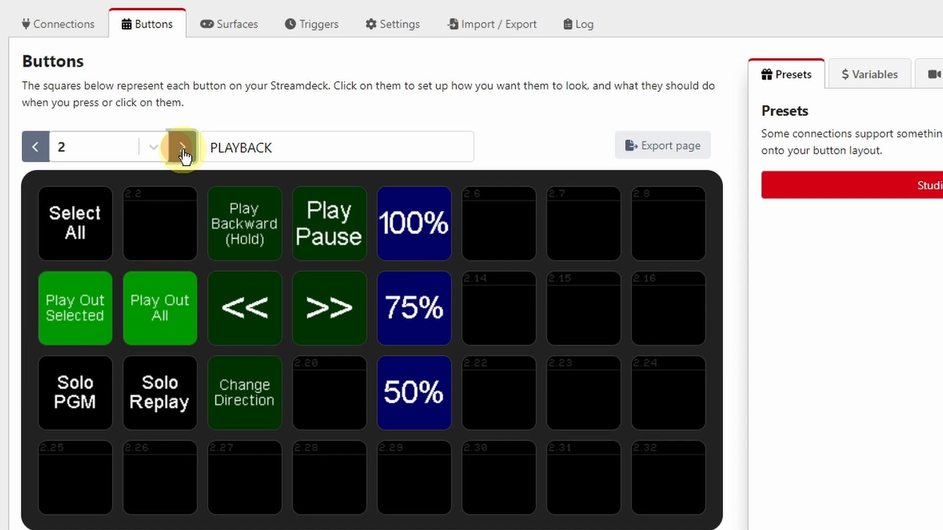
left_click(182, 147)
double_click(260, 147)
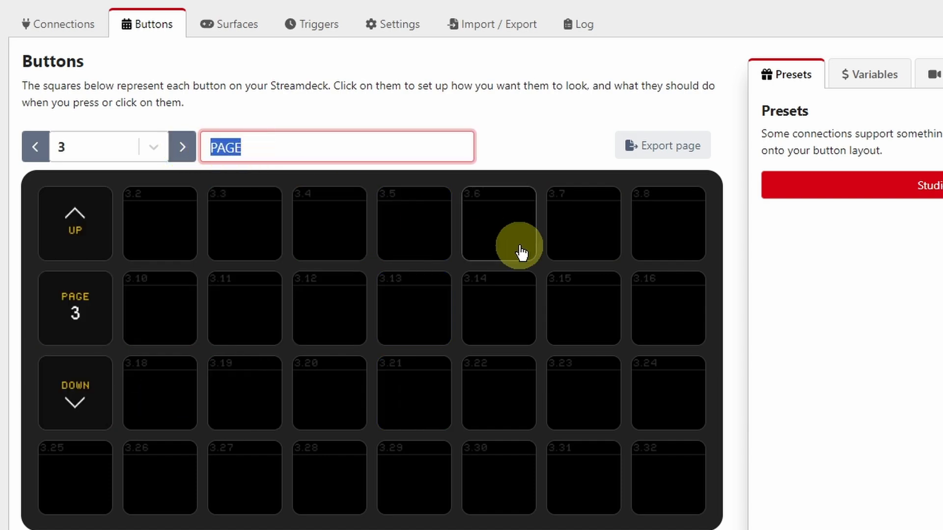
type("Test Page")
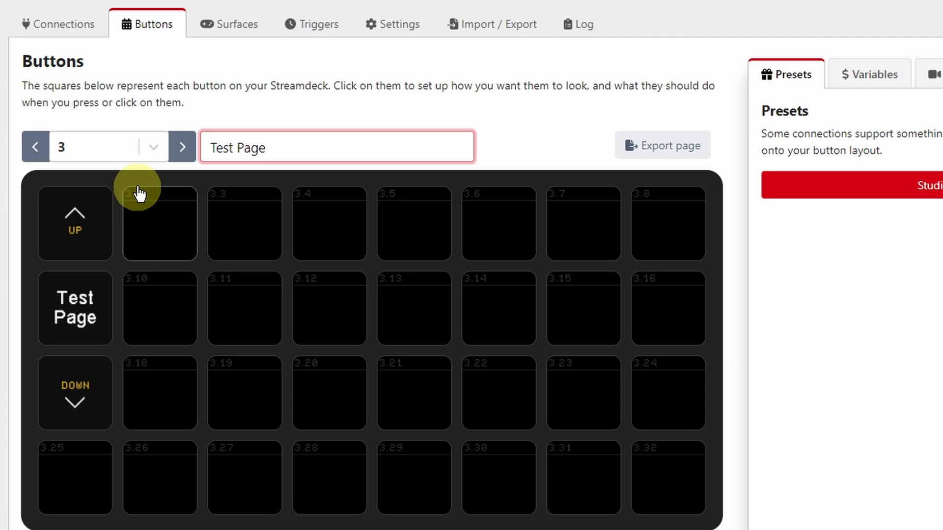
Copy the -3 button from the CLIPPING page and paste it into slot 3.2 of the Test Page.
left_click(37, 148)
left_click(36, 148)
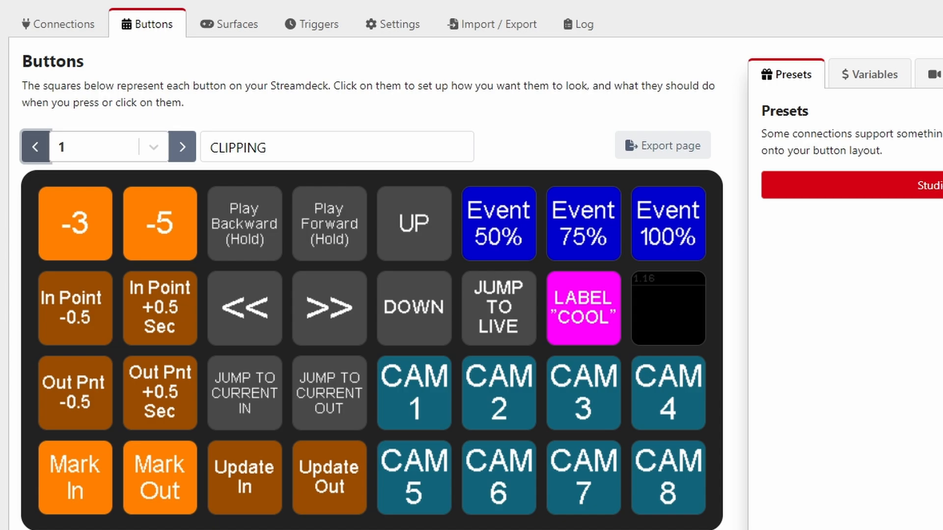
left_click(83, 233)
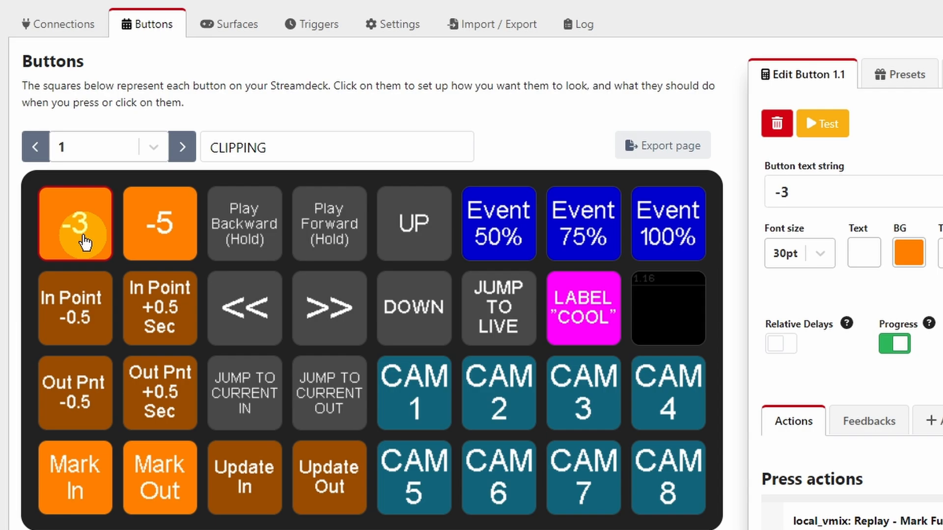
left_click(183, 146)
left_click(182, 147)
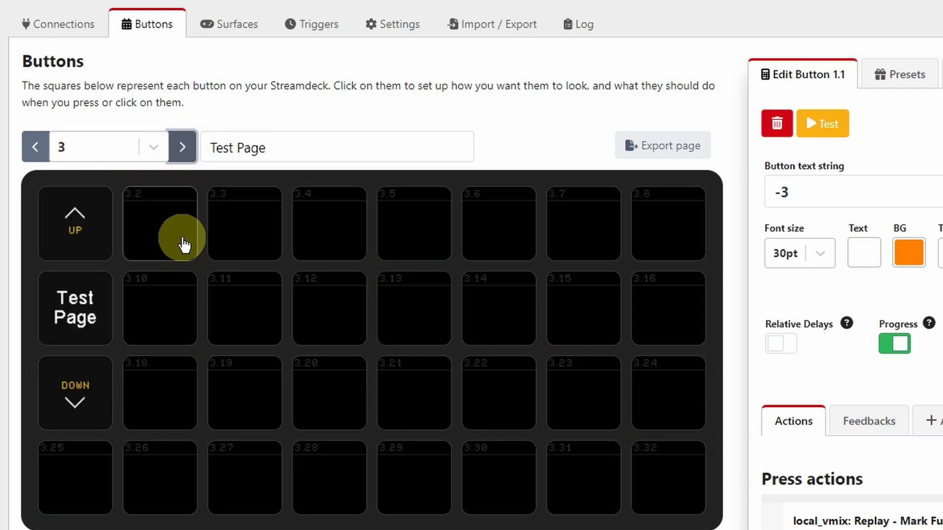
left_click(165, 227)
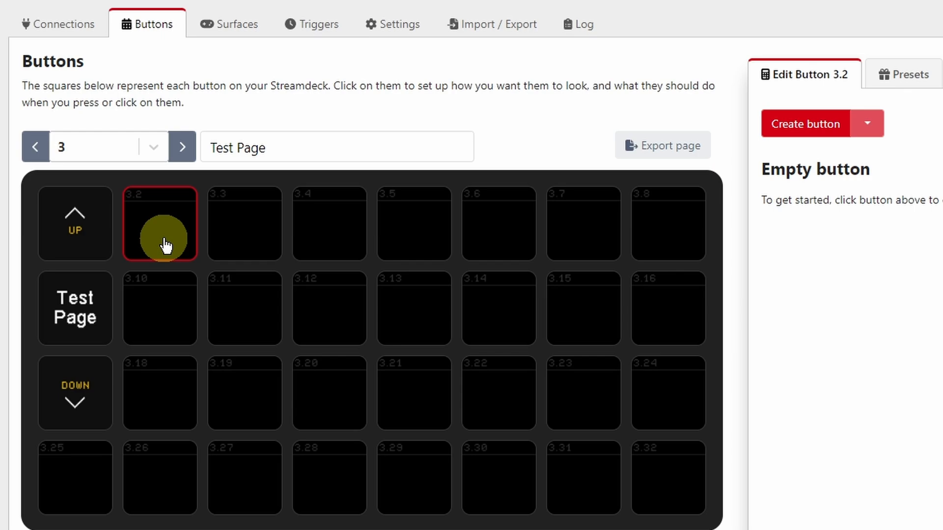
key("ctrl+v")
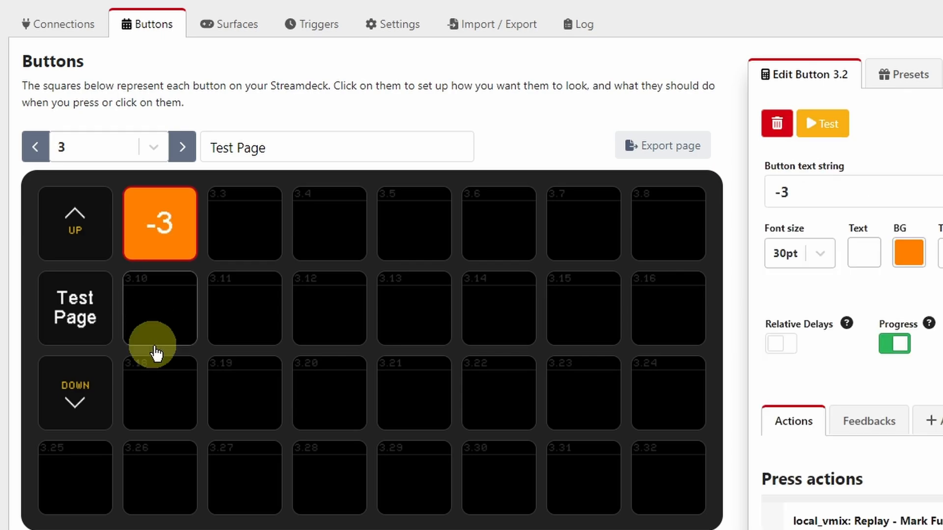
Cut the -3 button from slot 3.2 of the Test Page and paste it into slot 3.3.
left_click(156, 302)
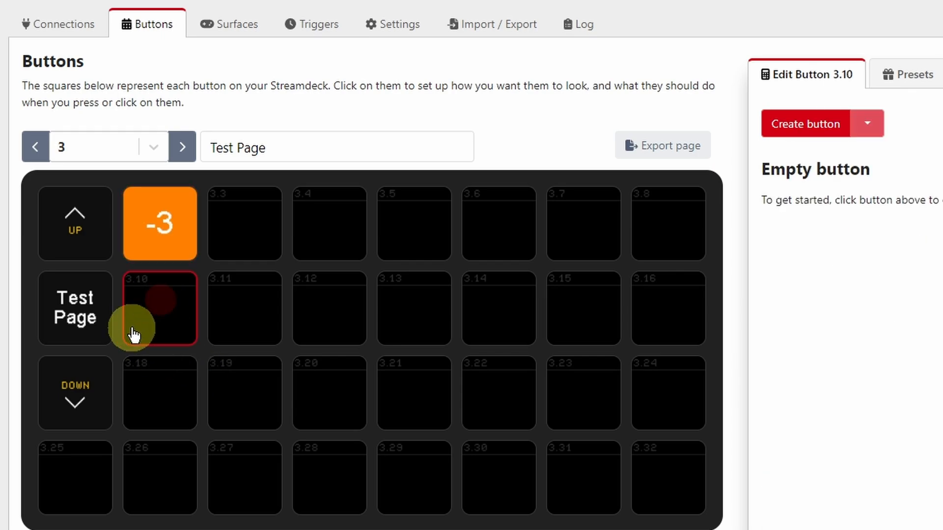
left_click(157, 235)
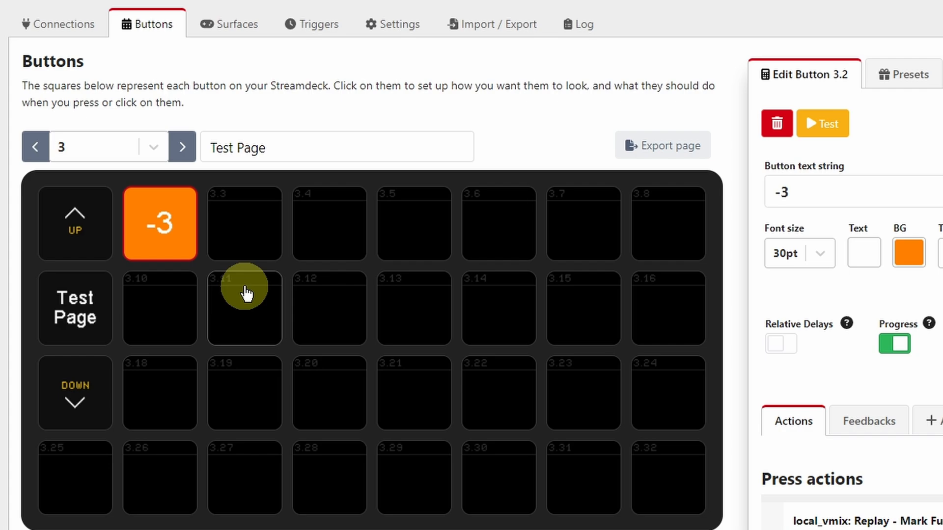
key("ctrl+x")
left_click(246, 214)
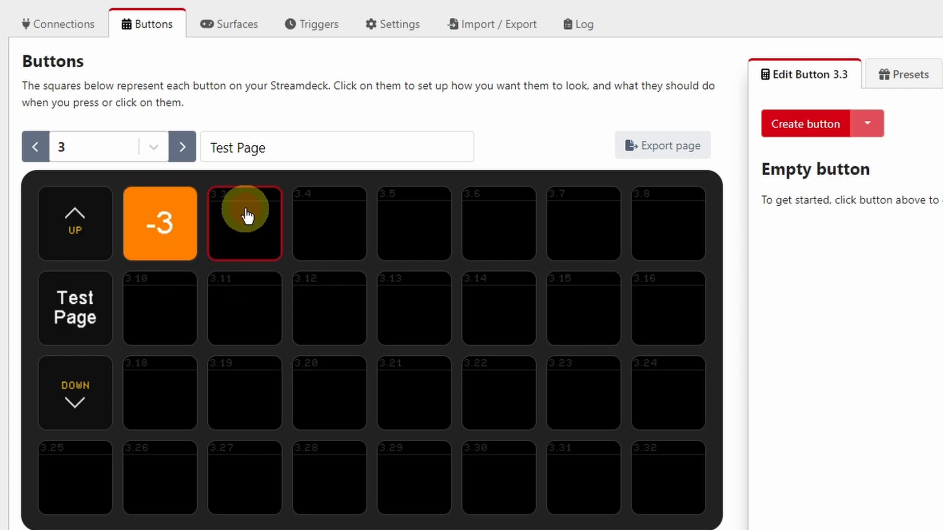
key("ctrl+v")
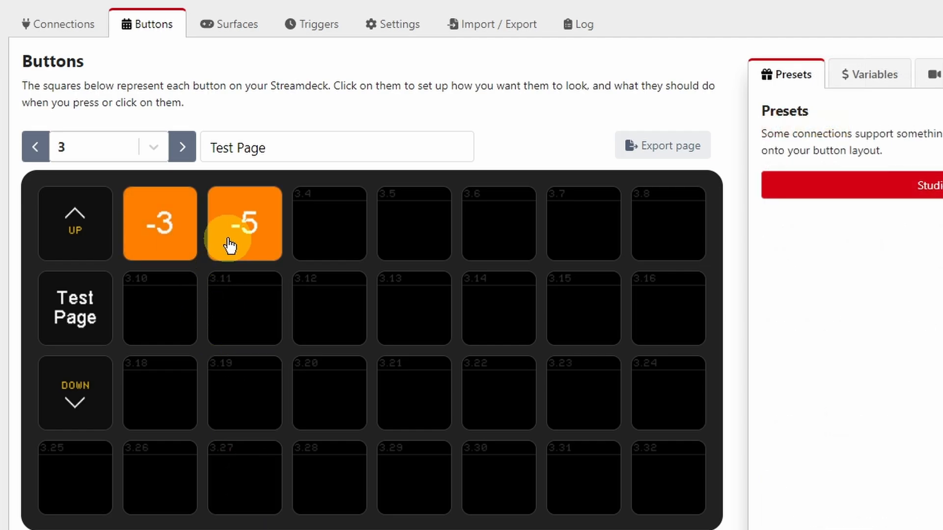
left_click(229, 246)
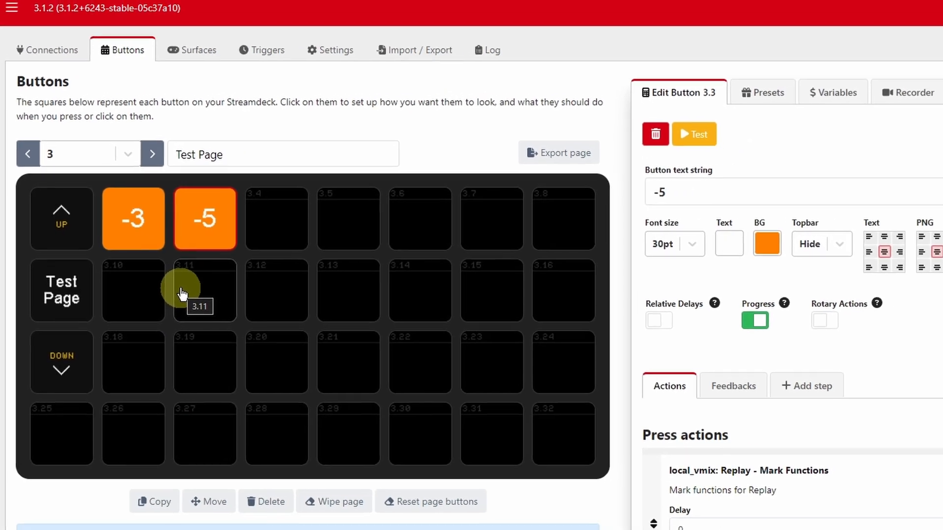
key("Delete")
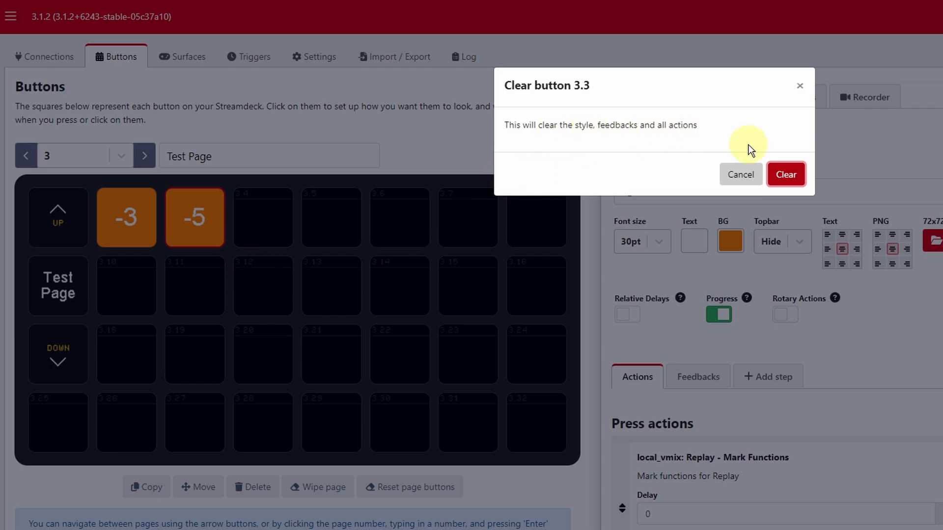
left_click(738, 174)
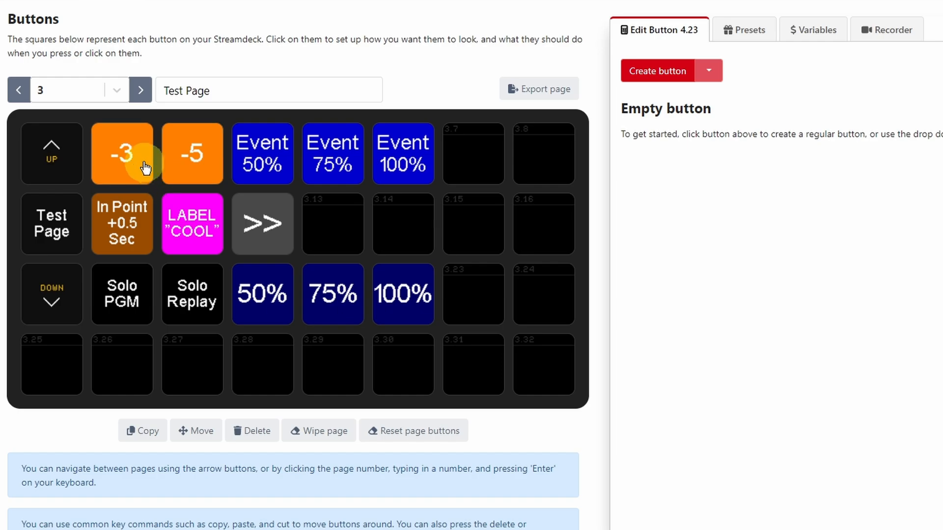
Relabel the -3 button on the Test Page as -4 and set its Mark In-Out Live action to 4 seconds.
left_click(175, 175)
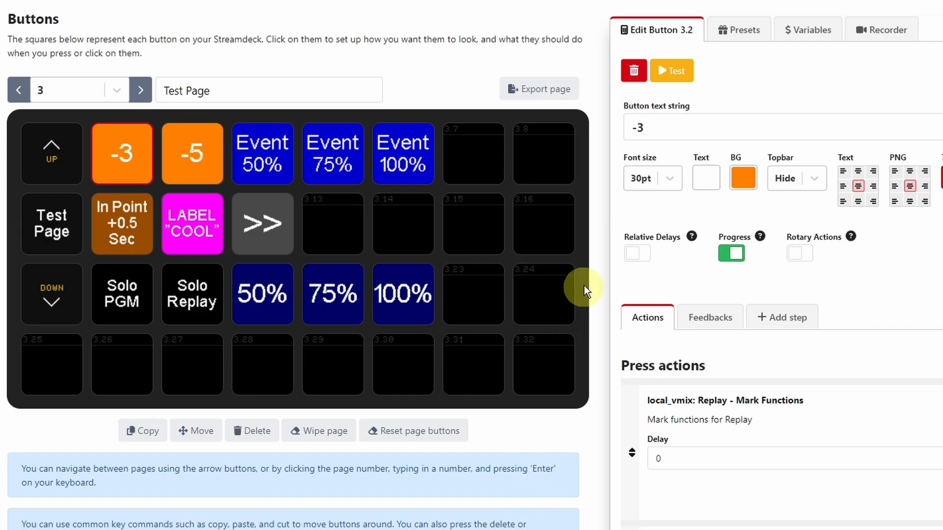
left_click_drag(640, 128, 661, 129)
type("4")
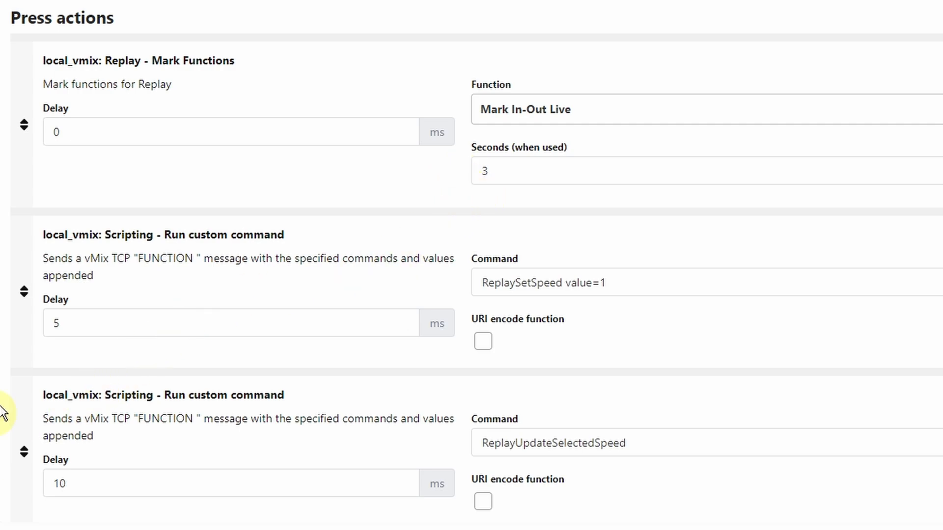
left_click_drag(508, 164, 475, 170)
type("4")
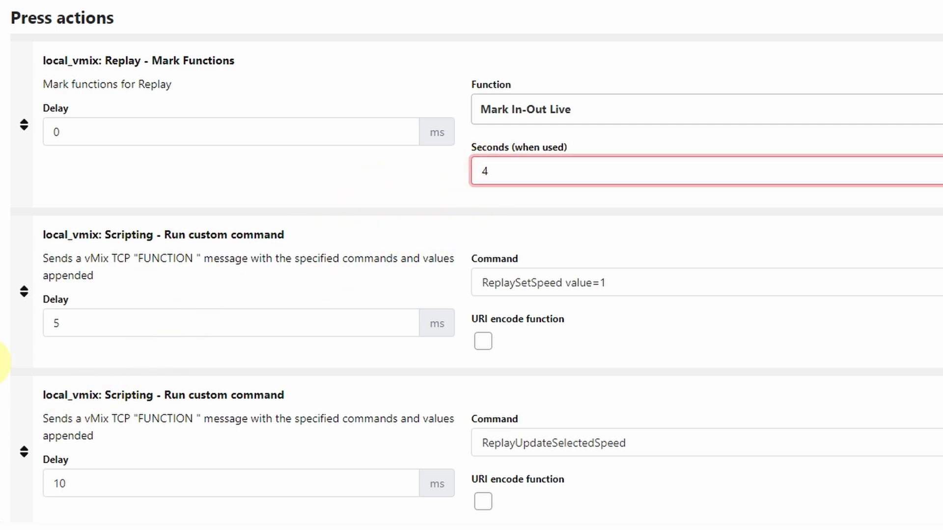
scroll(471, 266, "up", 1)
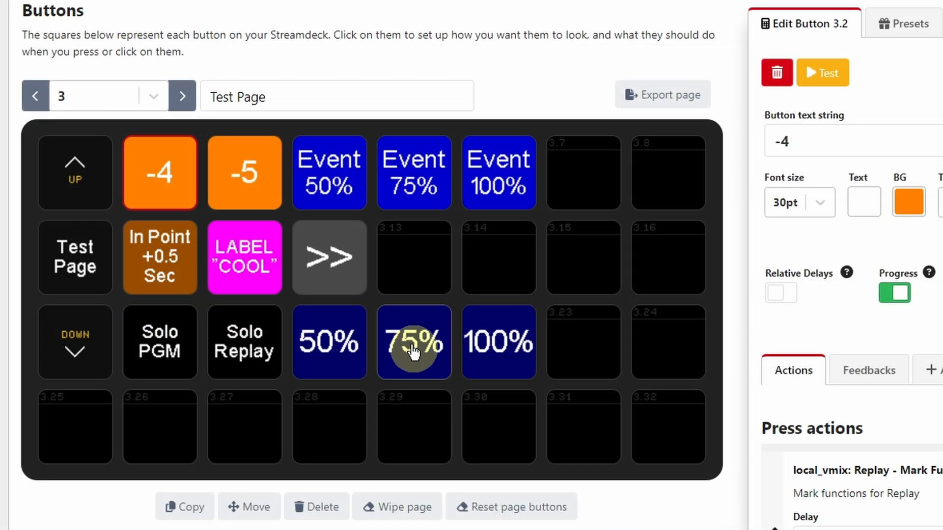
Relabel the -5 button as -6 and set its Mark In-Out Live action to 6 seconds.
left_click(263, 185)
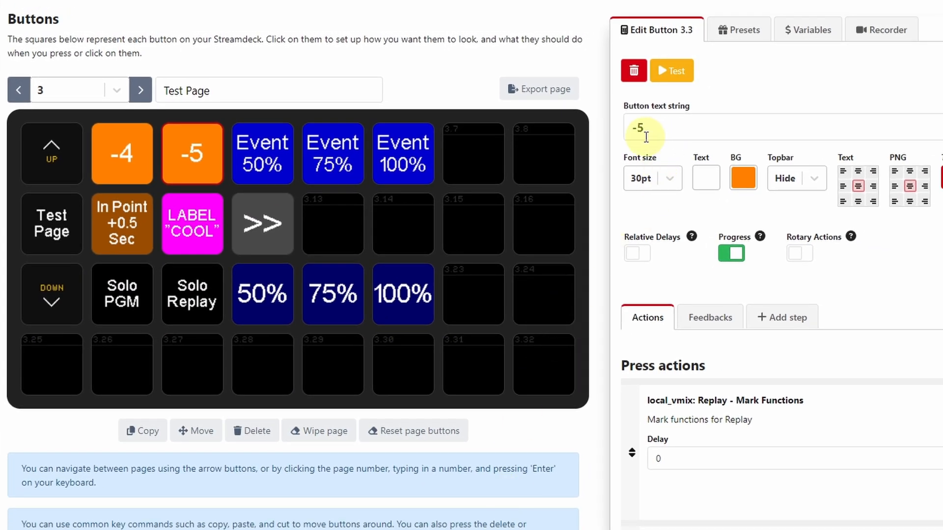
left_click(780, 142)
key("BackSpace")
type("6")
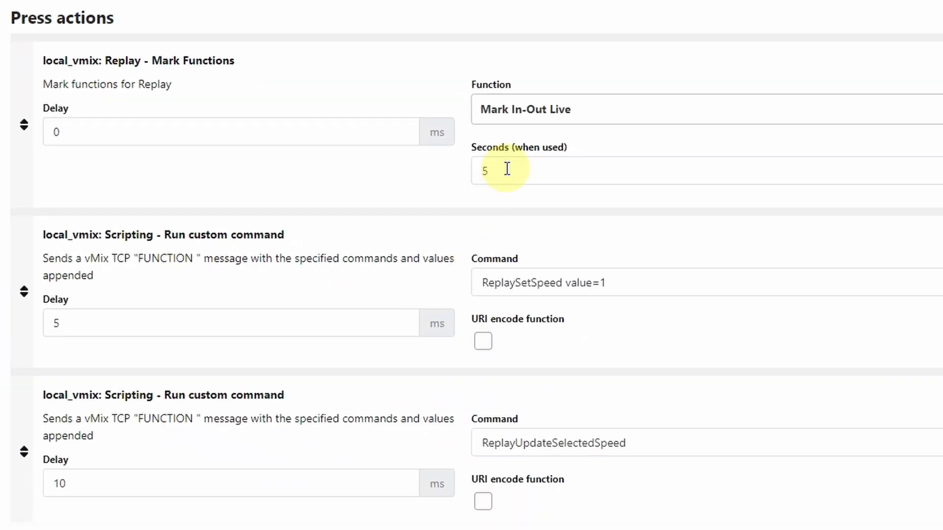
double_click(507, 168)
type("6")
left_click(393, 188)
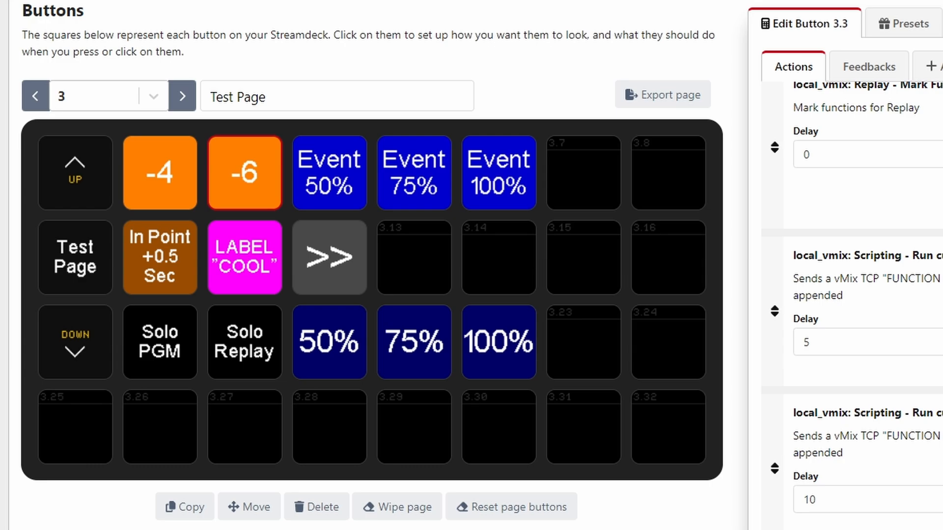
Relabel the Event 50% button as Event 30% and change its first command to ReplaySetSpeed value=0.3.
left_click(364, 179)
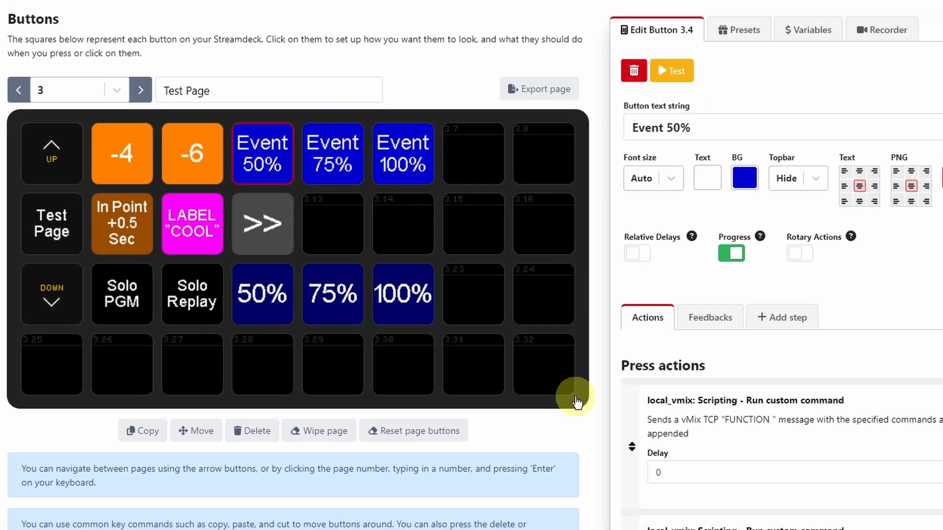
left_click_drag(666, 128, 671, 128)
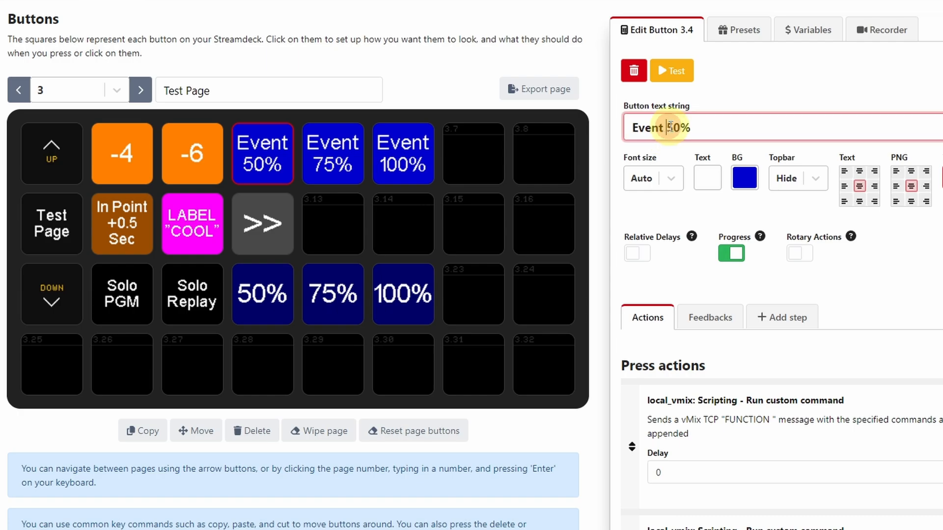
type("3")
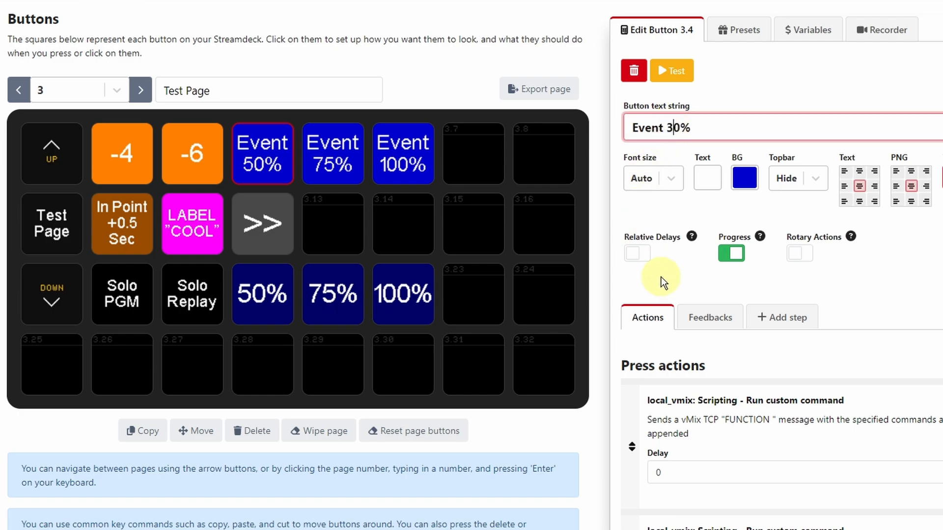
left_click(544, 423)
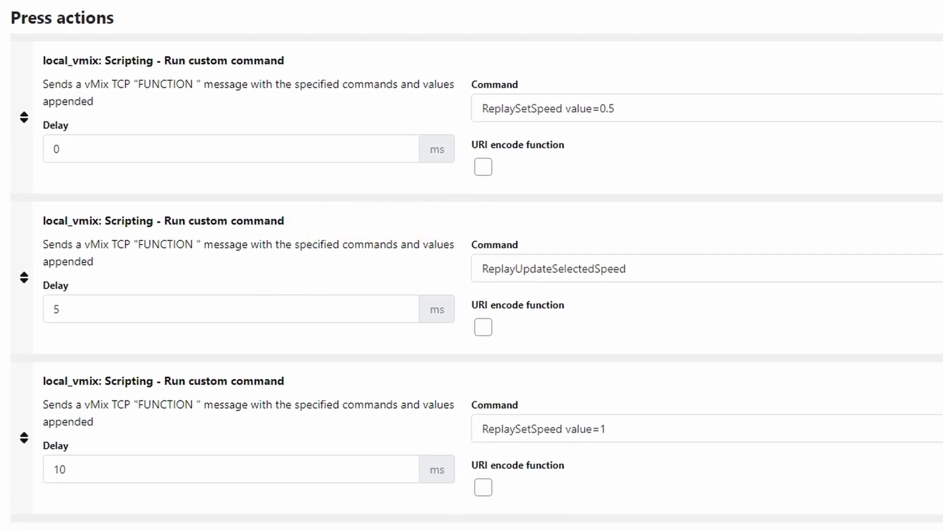
left_click(658, 110)
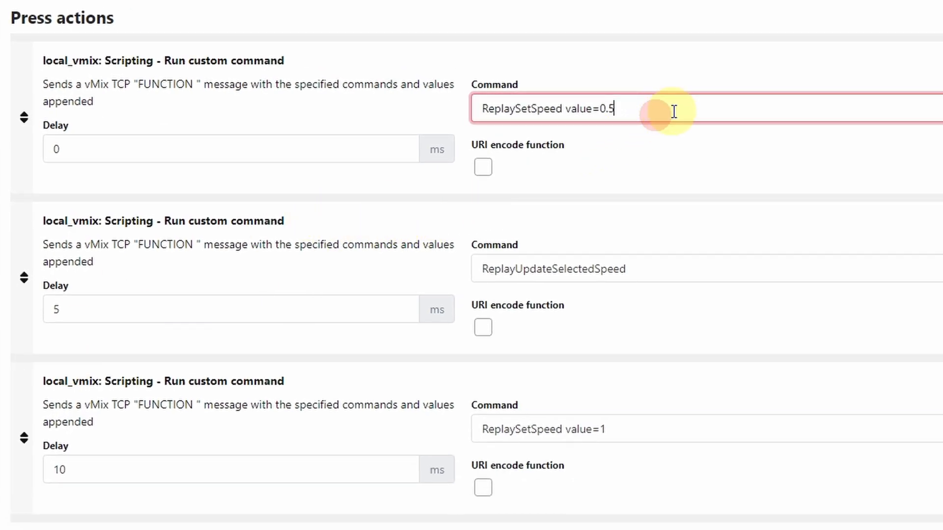
key("BackSpace")
type("3")
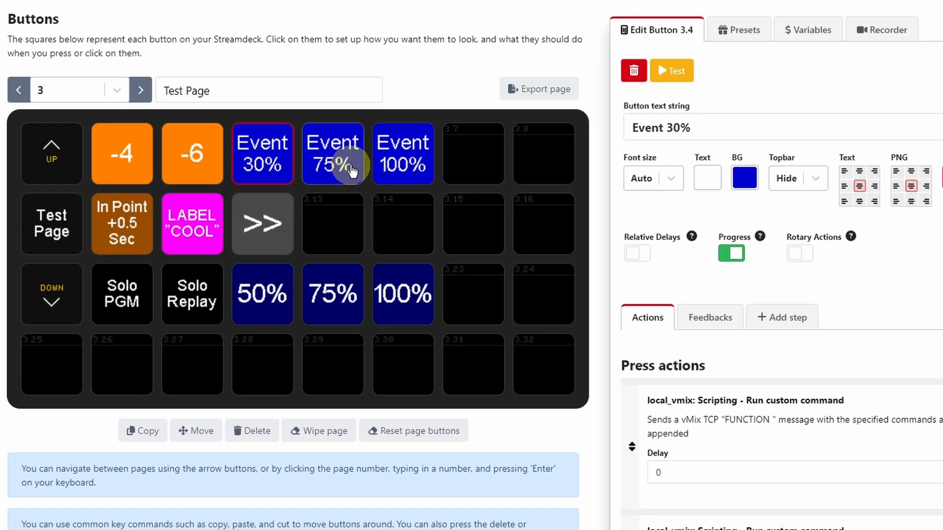
Relabel the Event 75% button as Event 60% and change its first command to ReplaySetSpeed value=0.60.
left_click(359, 166)
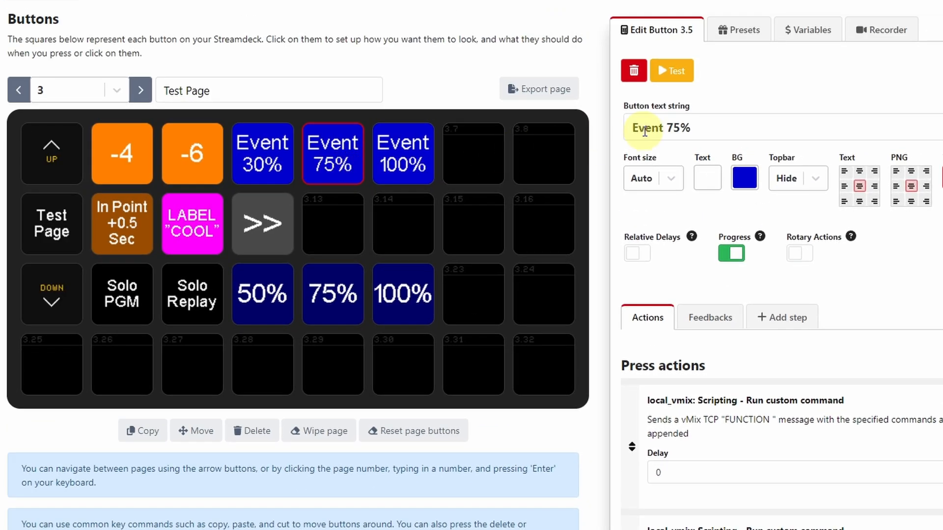
left_click(679, 127)
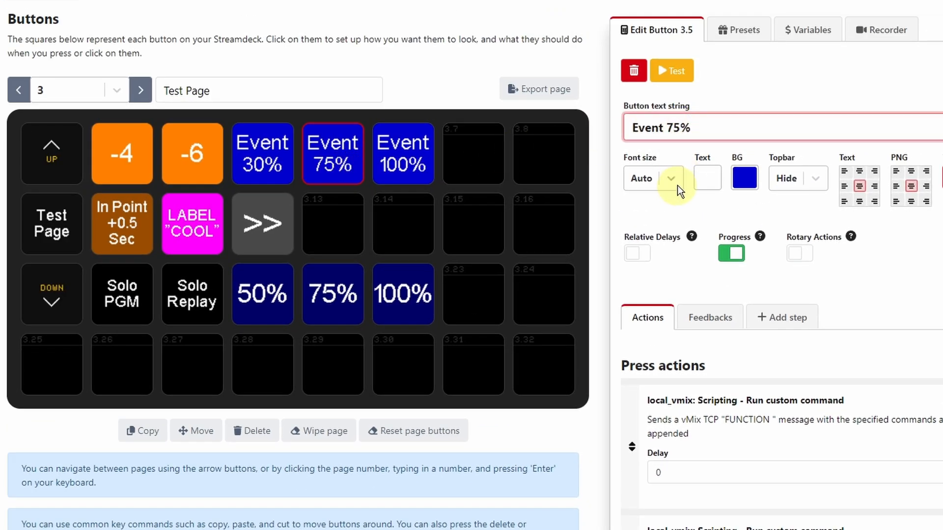
key("BackSpace")
key("BackSpace")
type("60")
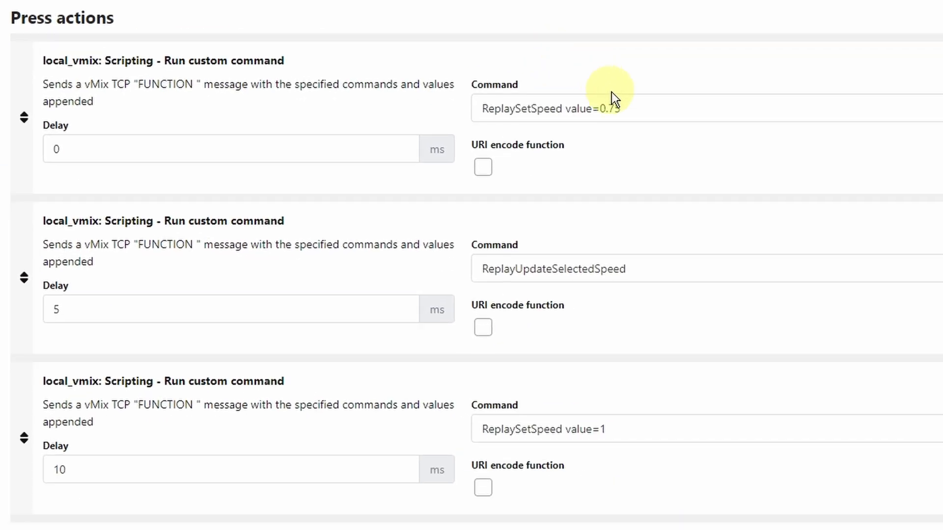
left_click(628, 109)
key("BackSpace")
key("BackSpace")
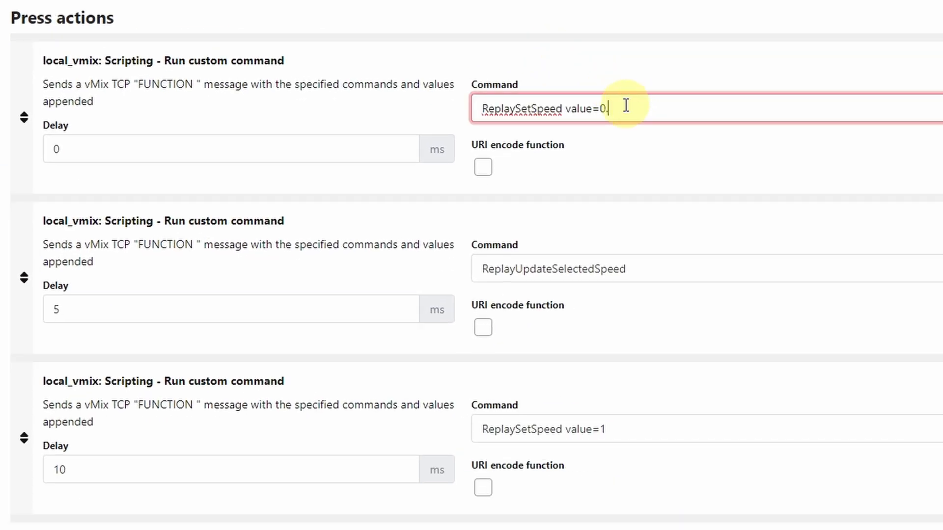
type("60")
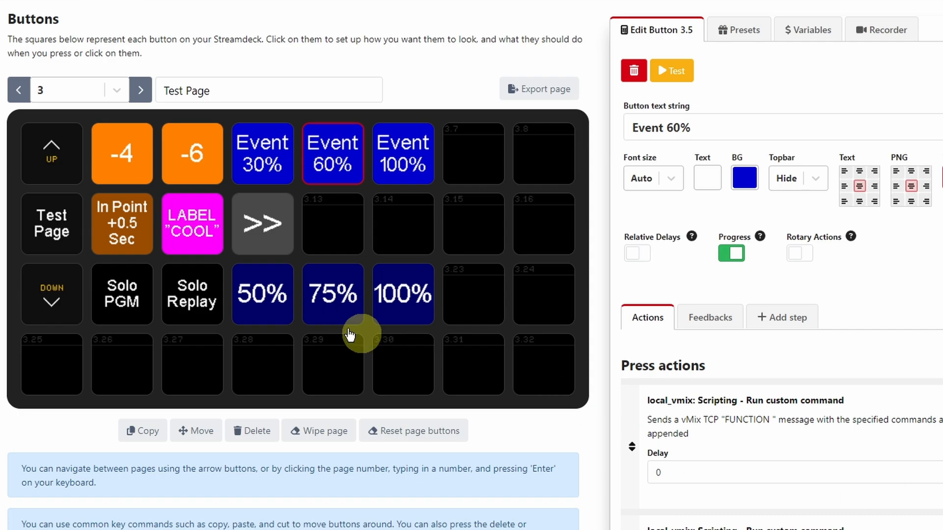
Relabel the In Point button as "In Point +1 Sec" and change its command to ReplayMoveSelectedInPoint value=60.
left_click(128, 222)
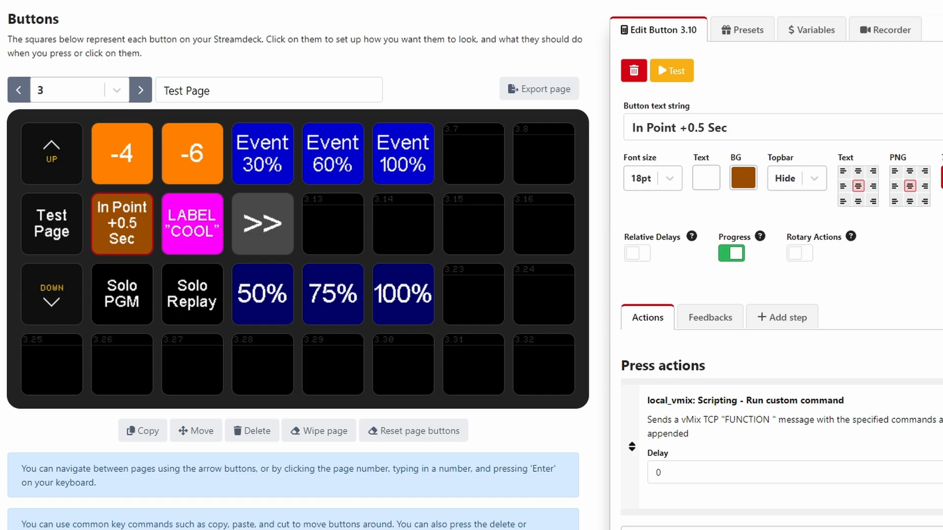
left_click_drag(687, 127, 709, 128)
type("1")
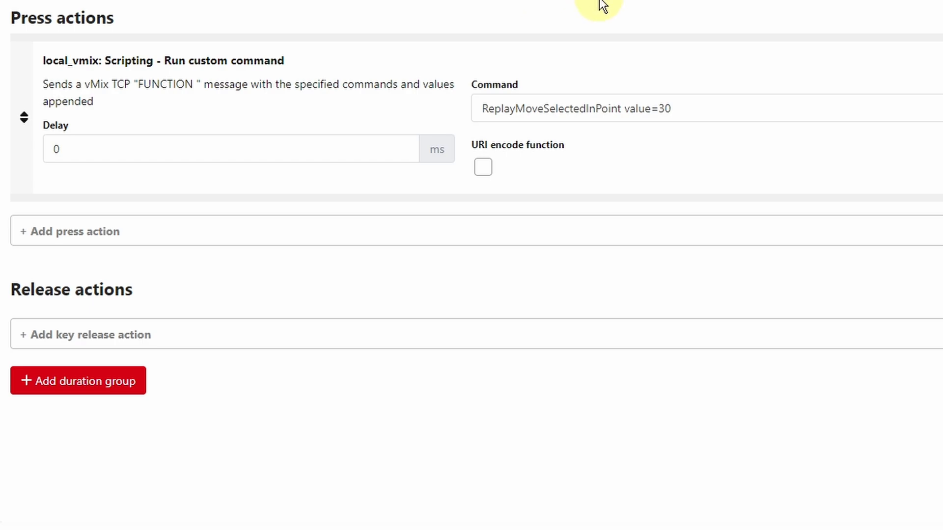
left_click_drag(659, 109, 665, 109)
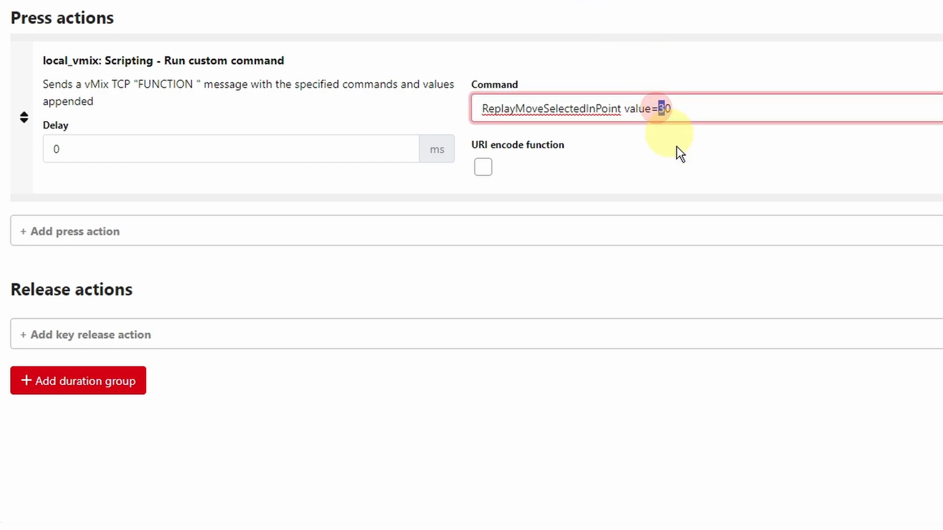
type("6")
left_click(733, 350)
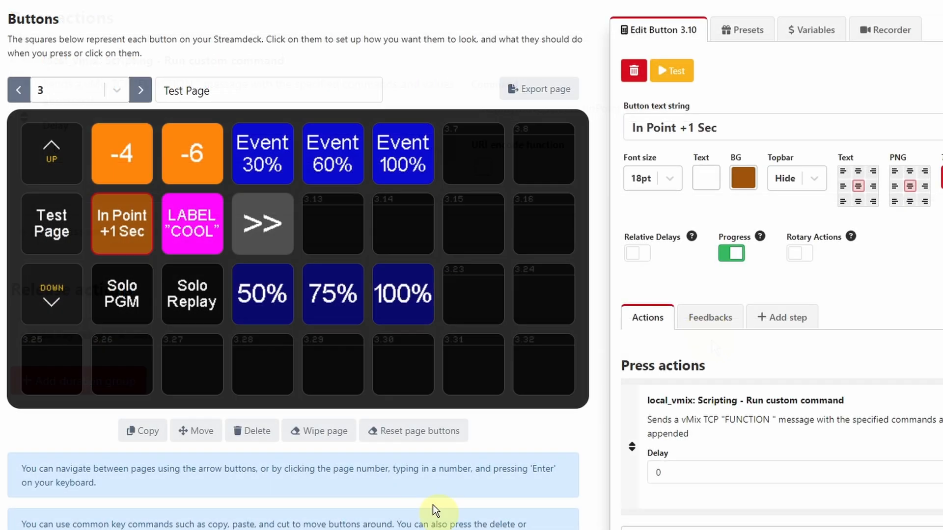
Replace COOL with DOPE in the magenta LABEL button's text and in its ReplaySetSelectedEventText command value.
left_click(204, 216)
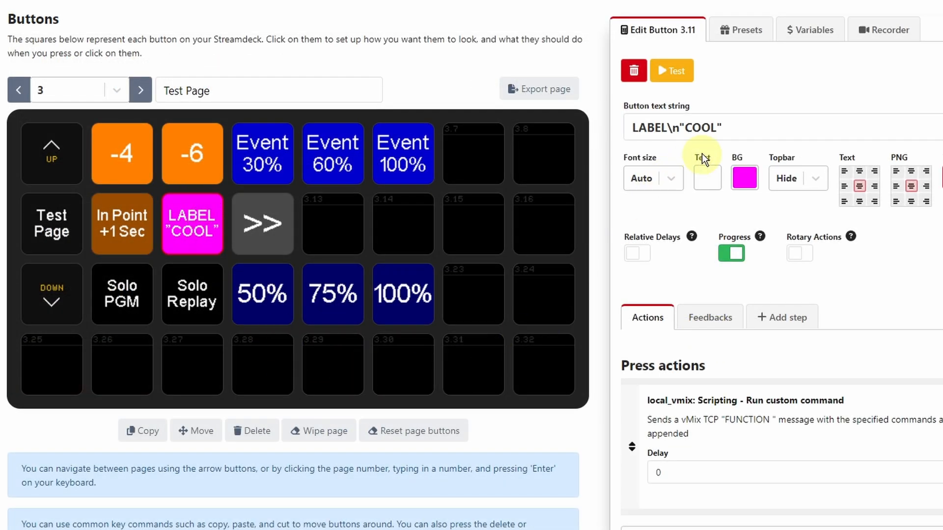
left_click(696, 129)
double_click(699, 128)
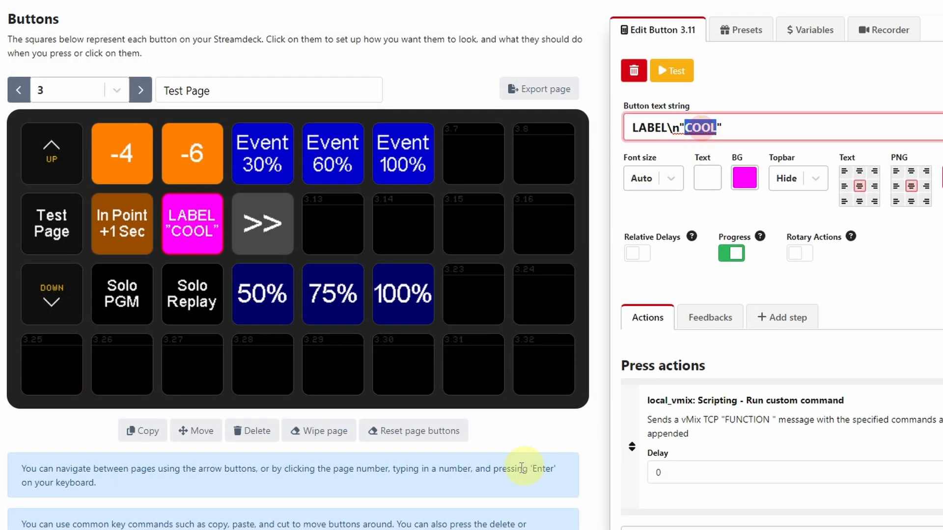
type("DOPE")
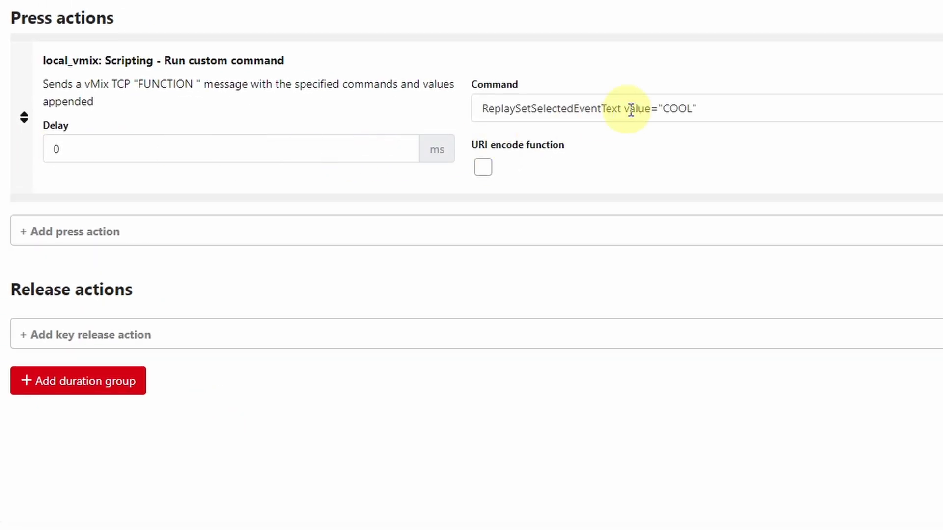
left_click(676, 108)
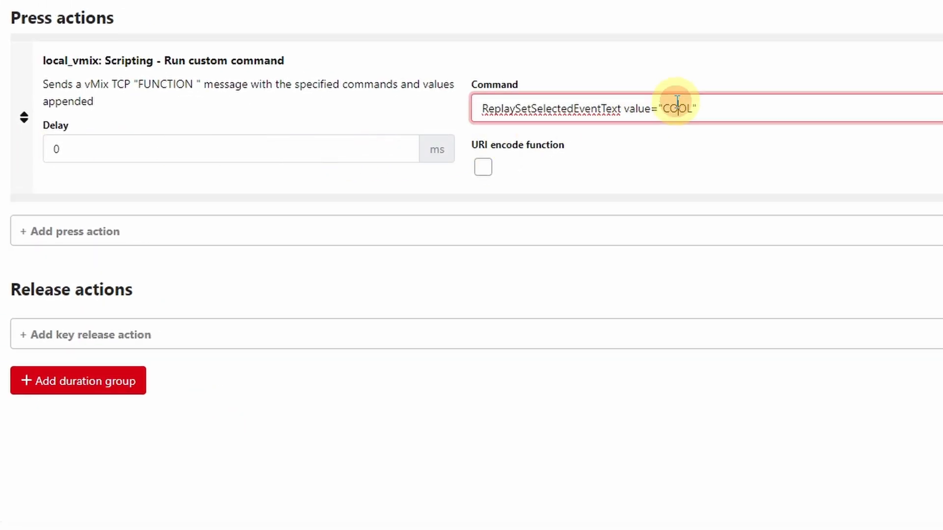
double_click(677, 108)
type("DOPE")
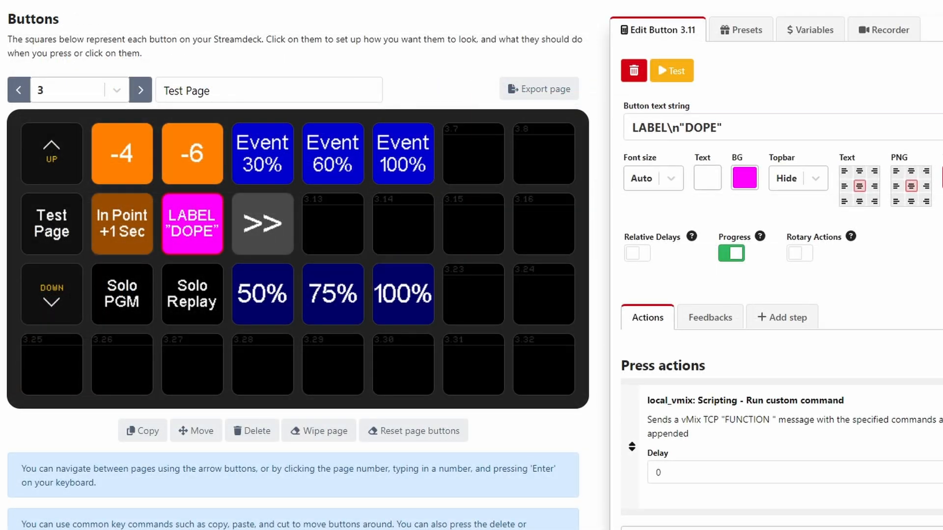
Try speeds 3 and 2 for the >> button's Fast Forward/Backward action, and settle on 6.
left_click(263, 223)
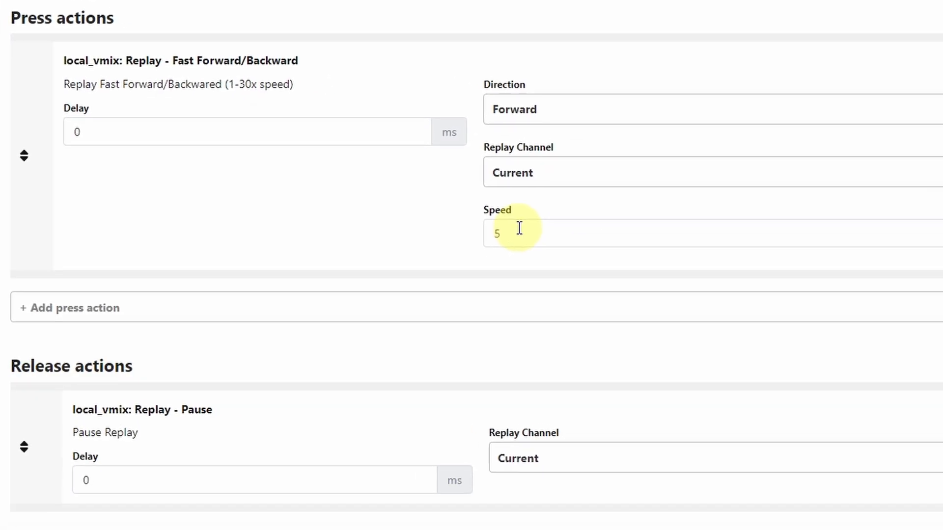
double_click(519, 228)
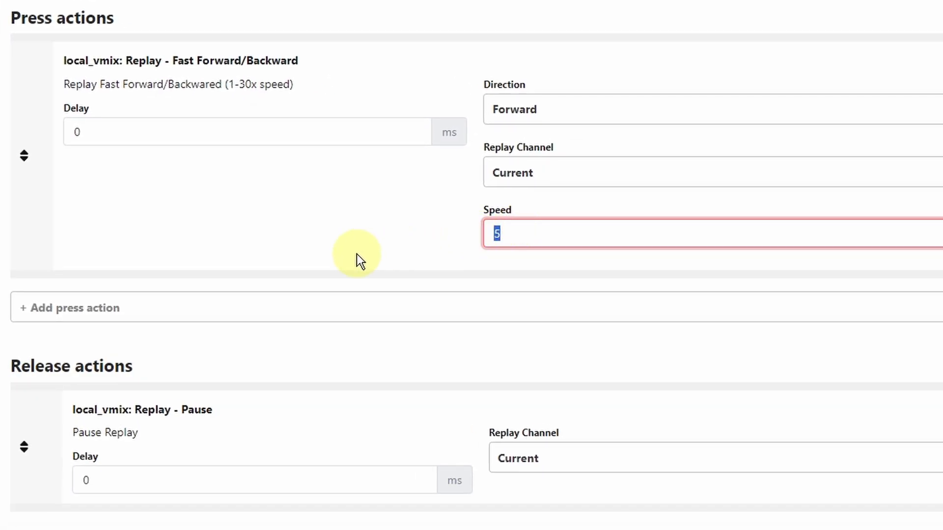
type("3")
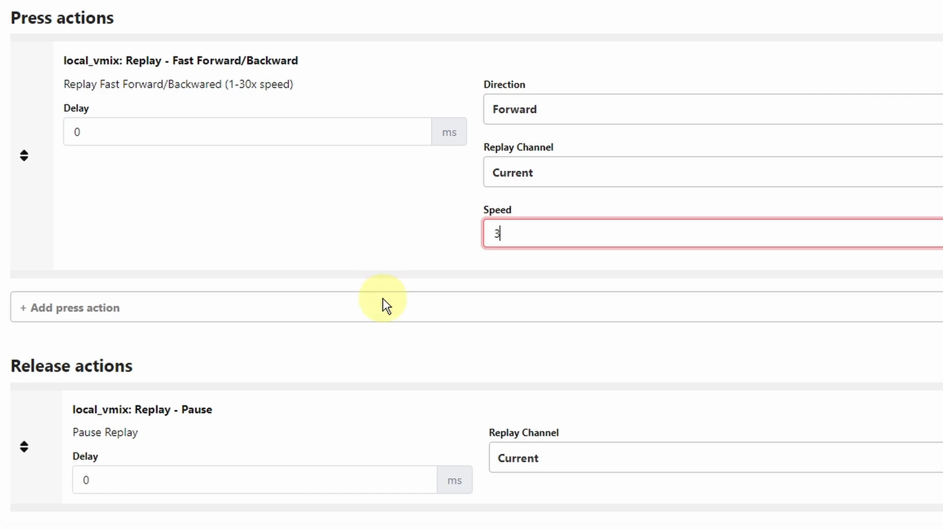
double_click(513, 241)
type("2")
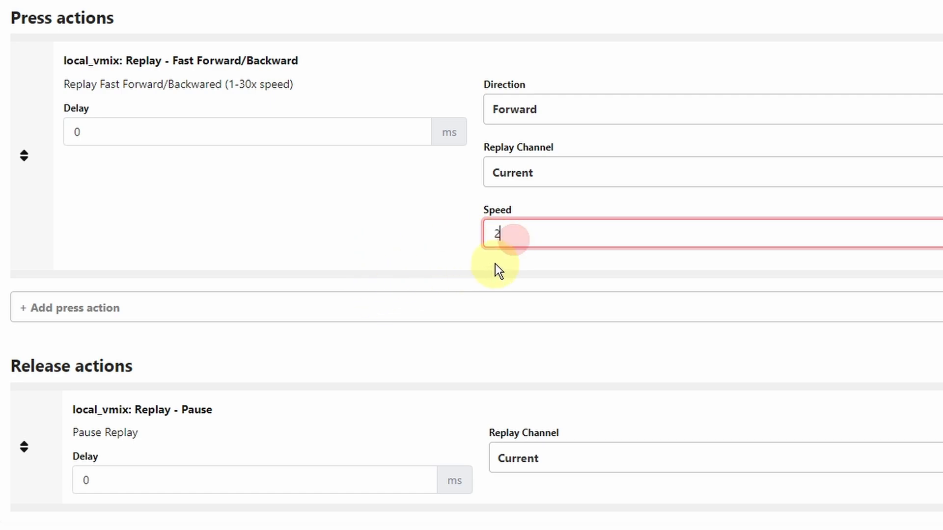
double_click(511, 232)
type("6")
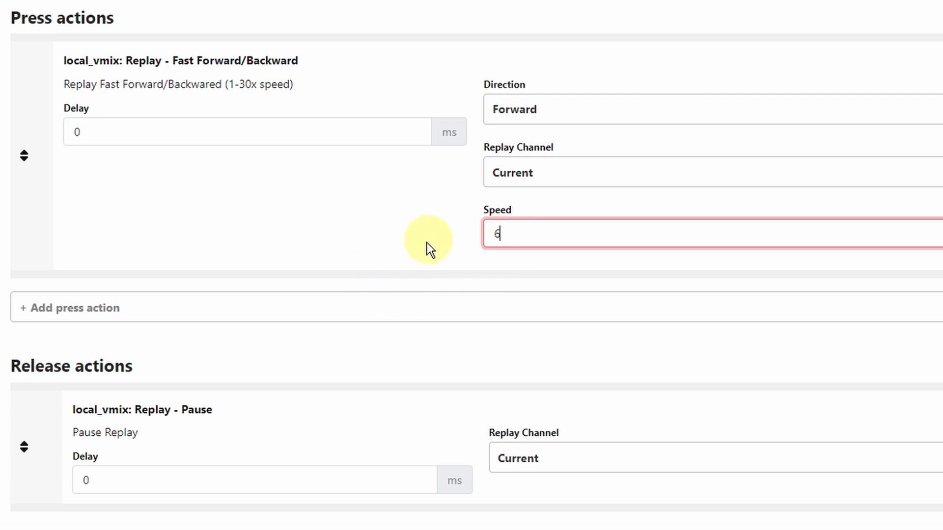
Set the >> button's Fast Forward/Backward speed to 3.
double_click(513, 232)
type("3")
Relabel the dark blue 50% button as 30% and change its command to ReplaySetSpeed Value=0.3.
left_click(292, 230)
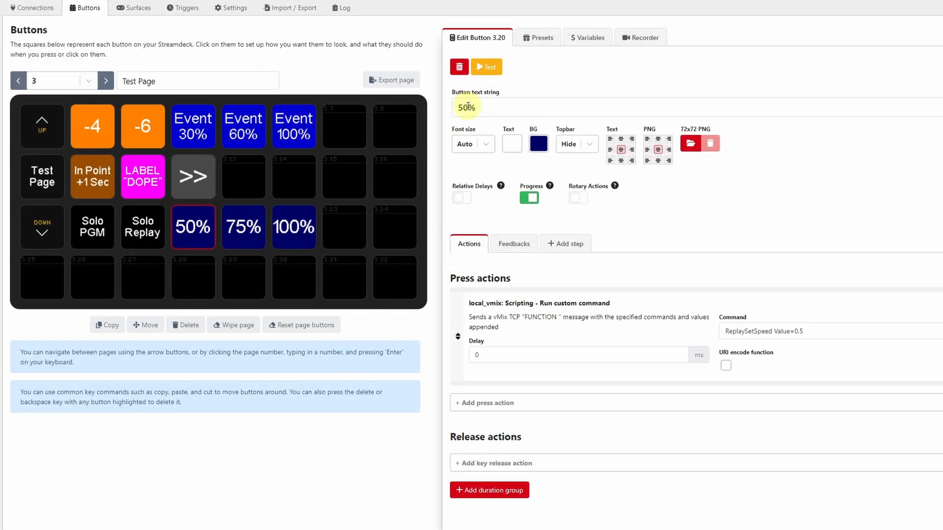
left_click(452, 108)
type("3")
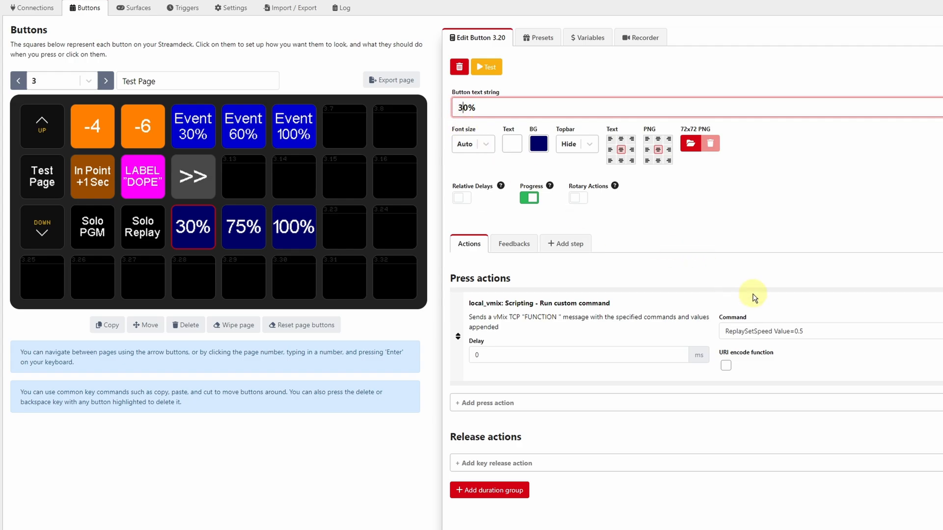
left_click(801, 332)
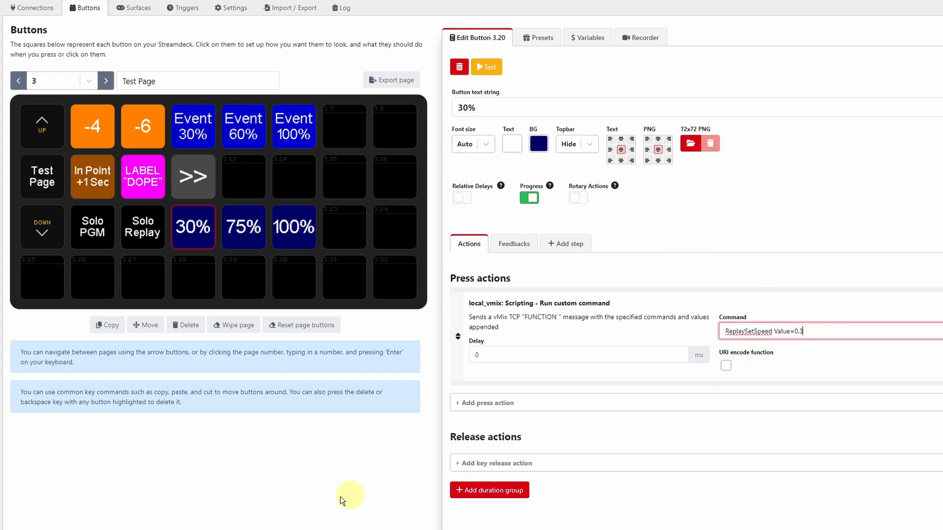
Relabel the dark blue 75% button as 60% and change its command to ReplaySetSpeed Value=0.60.
left_click(239, 227)
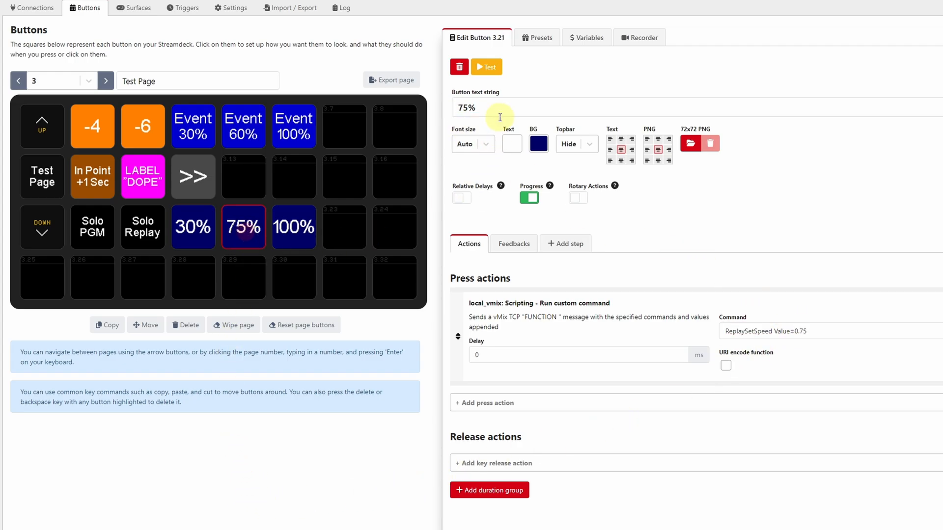
left_click_drag(469, 107, 434, 117)
type("60")
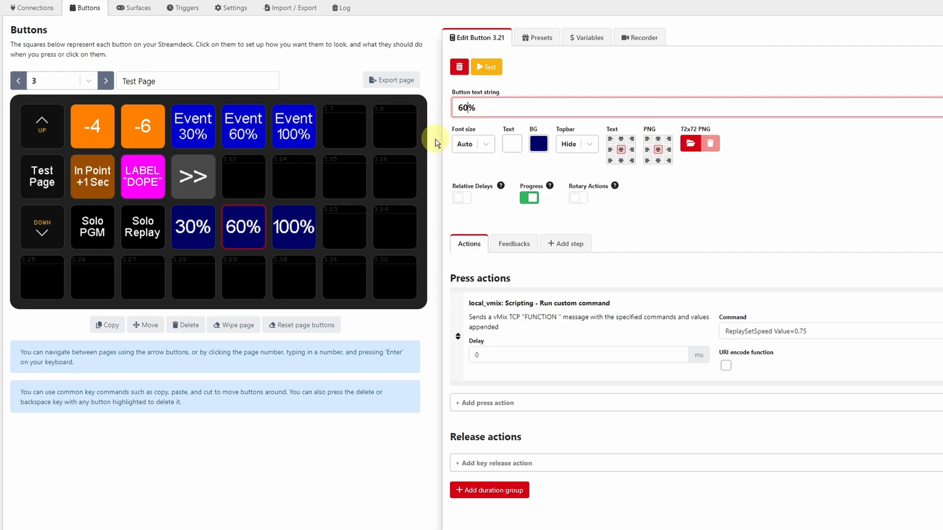
left_click_drag(800, 331, 837, 338)
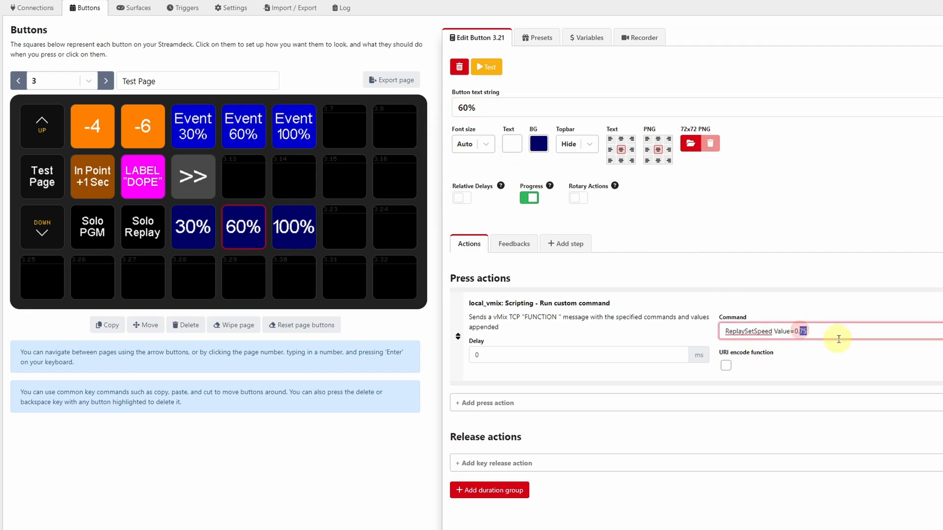
type("60")
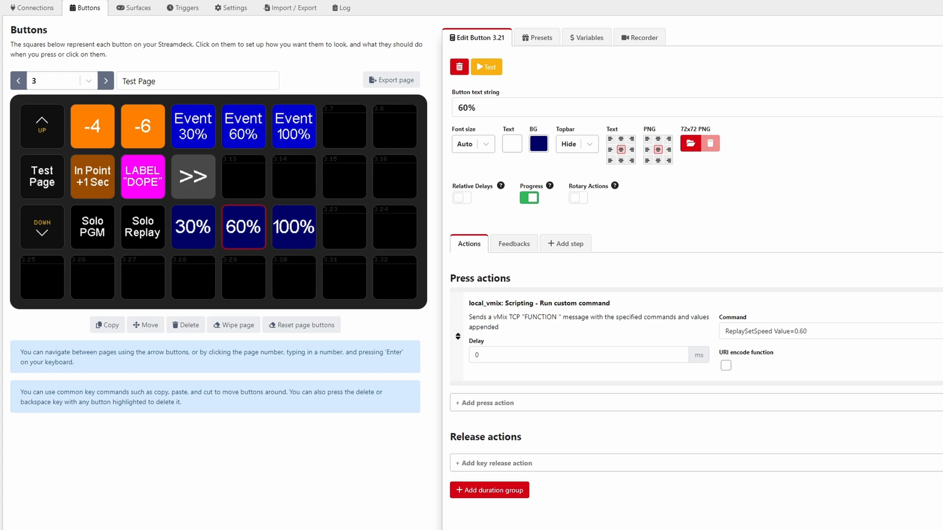
Relabel the Solo PGM button as Solo OBS2.
left_click(95, 230)
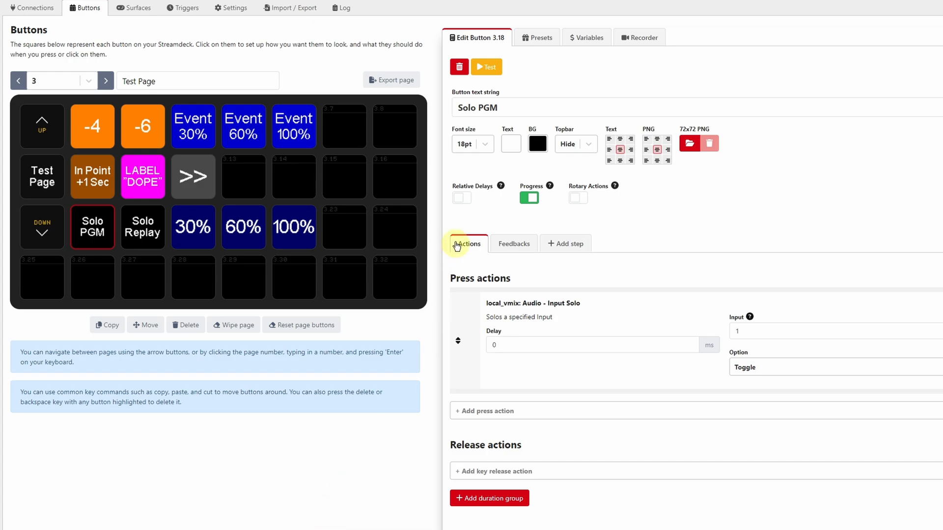
left_click_drag(483, 107, 500, 106)
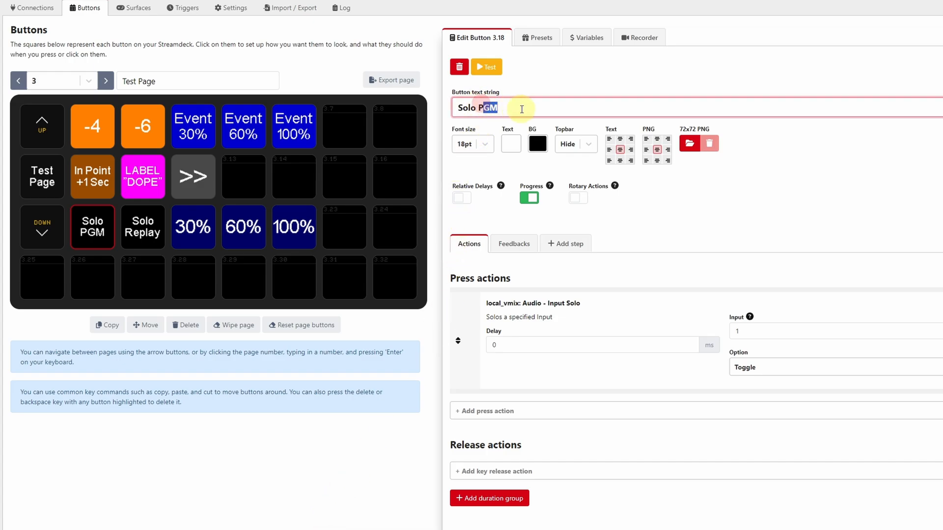
key("BackSpace")
key("BackSpace")
type("OBS2")
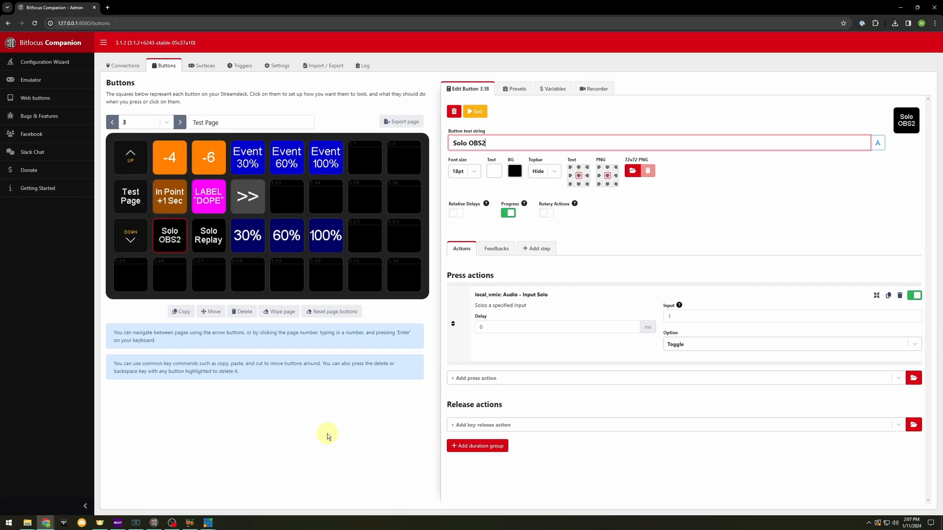
Check the inputs in vMix, and set the Solo OBS2 button's Audio - Input Solo action to input 2.
left_click(209, 523)
left_click(181, 498)
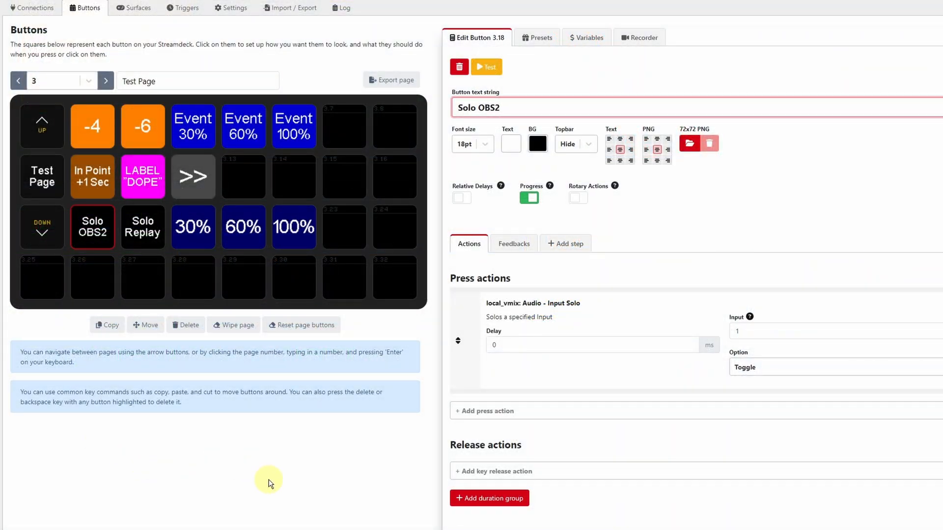
left_click(752, 332)
key("BackSpace")
type("2")
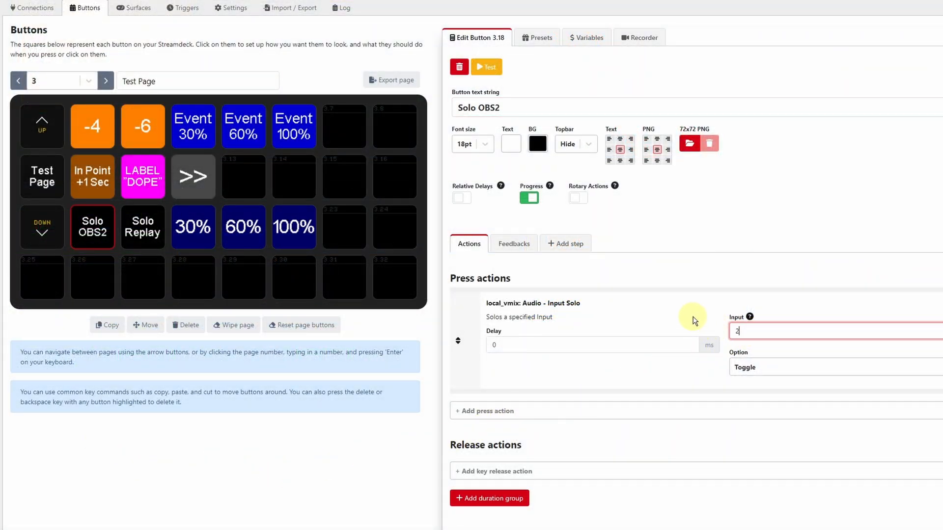
left_click(693, 323)
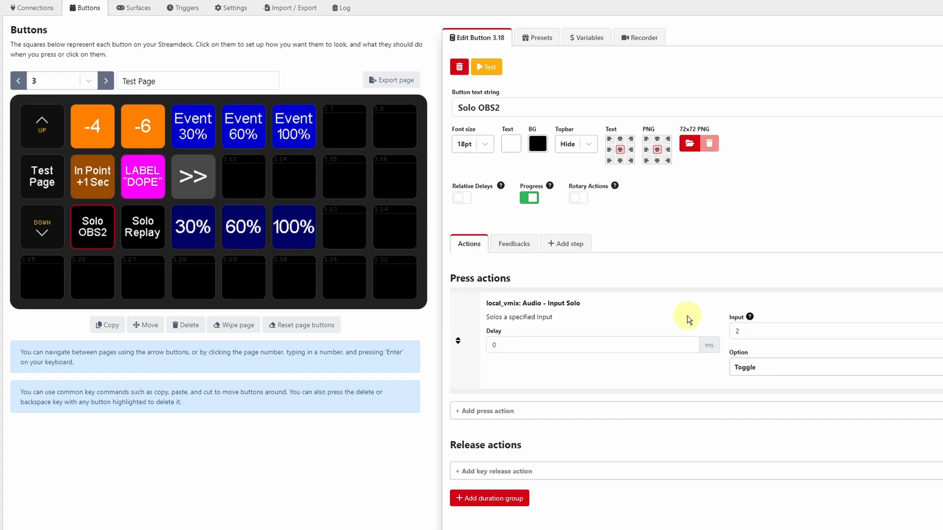
Set the input of the Solo OBS2 button's Input solo feedback to 2.
left_click(528, 244)
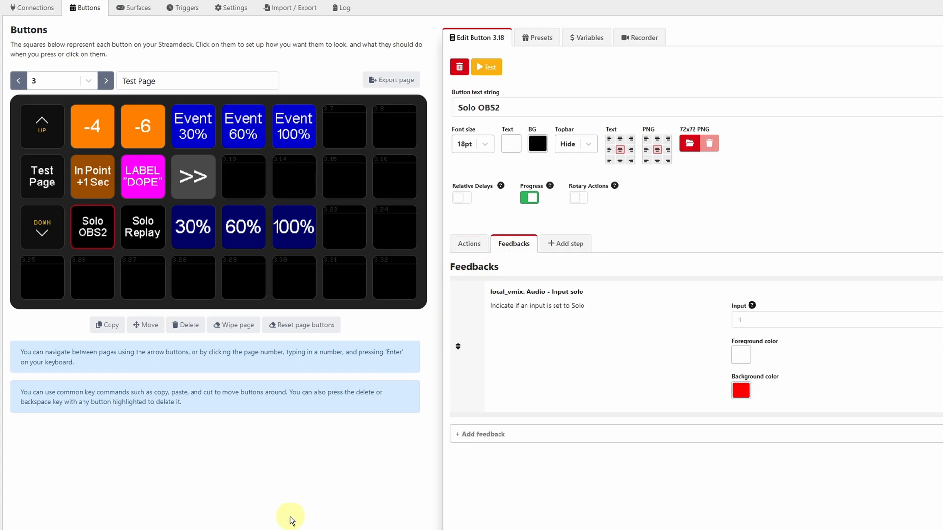
left_click(750, 323)
type("2")
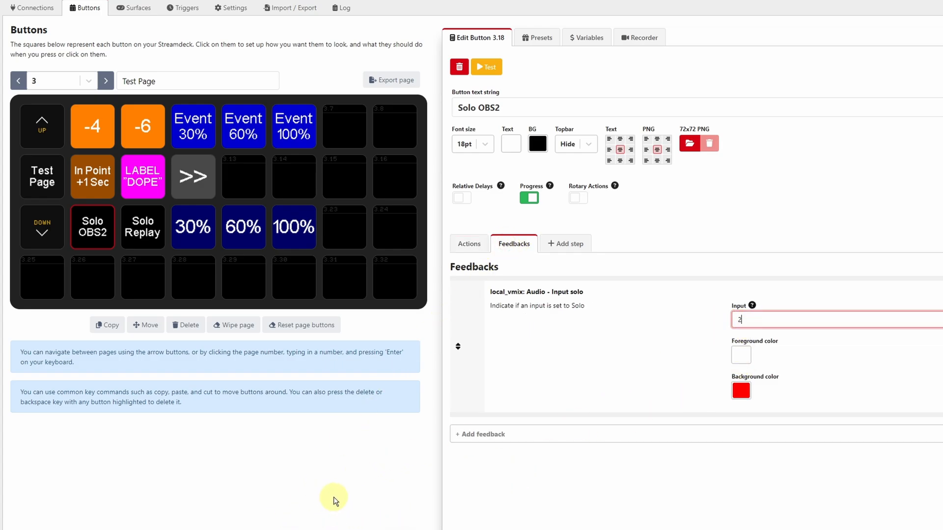
left_click(334, 500)
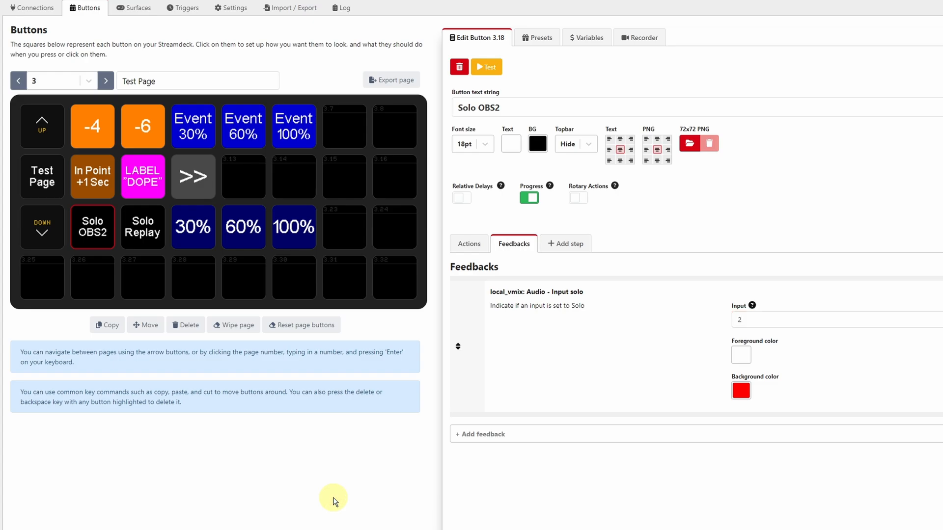
Relabel the Solo Replay button as Solo Replay B and set its Audio - Input Solo action to input 5.
left_click(143, 228)
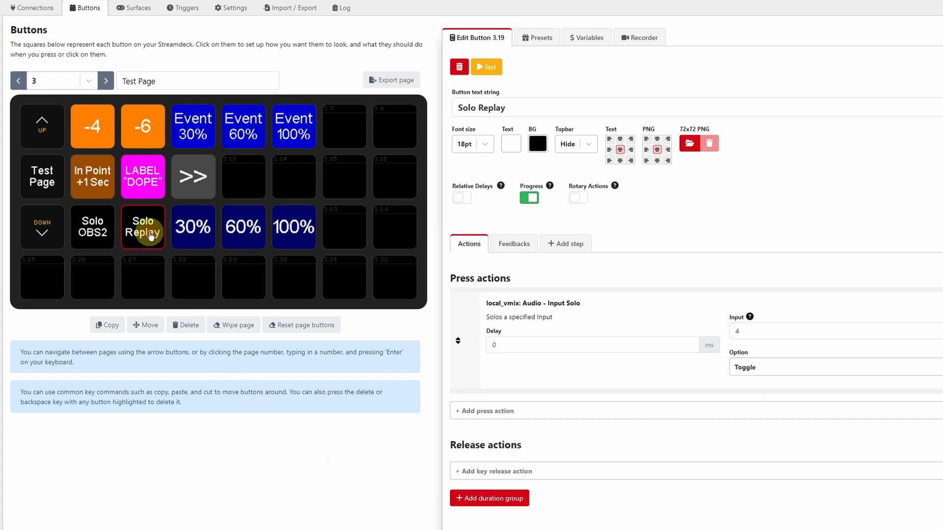
left_click(520, 100)
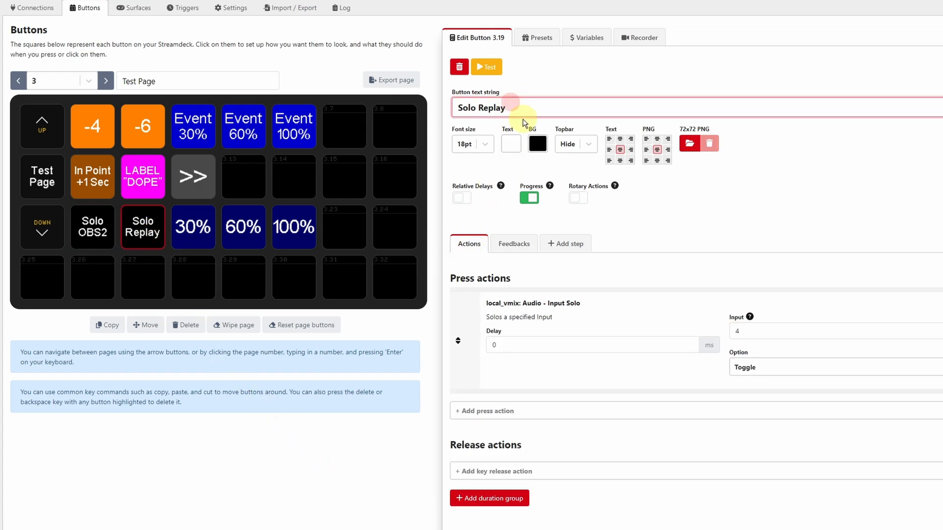
type("B")
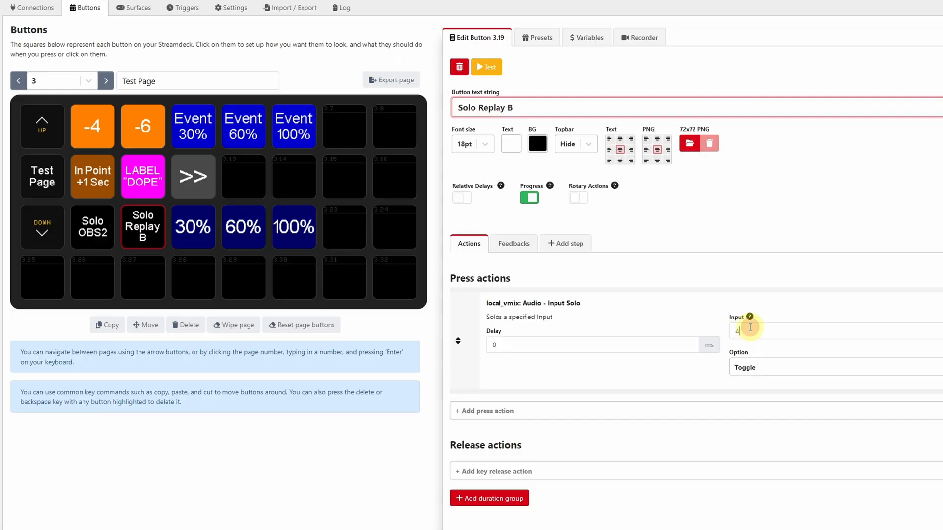
left_click(749, 330)
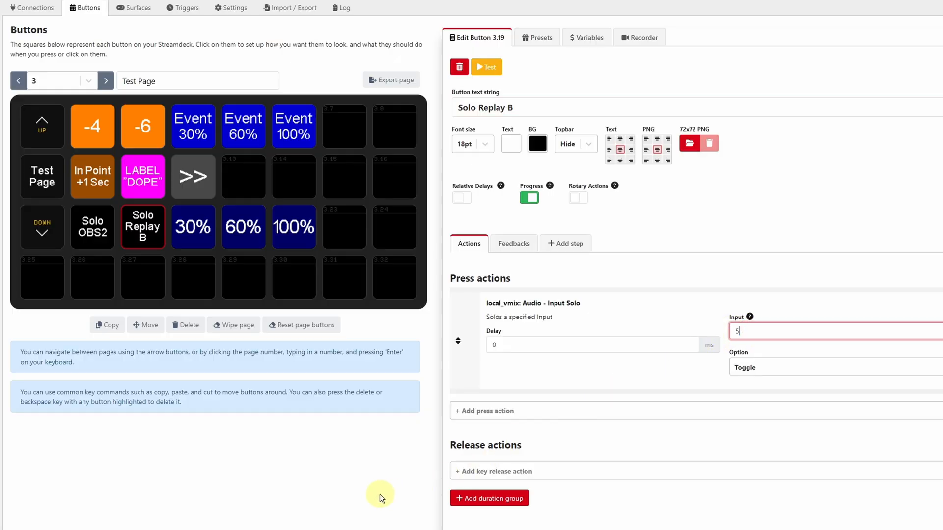
Set the input of the Solo Replay B button's Input solo feedback to 5.
left_click(514, 244)
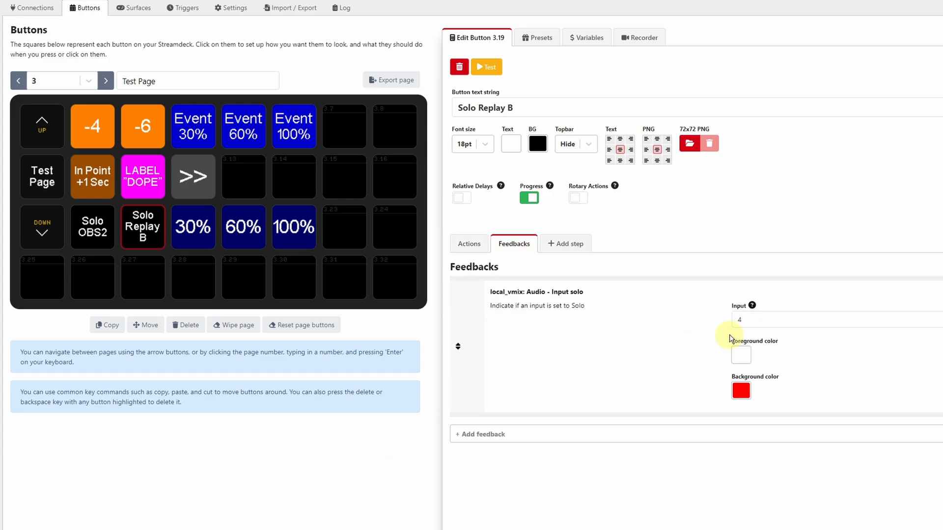
left_click(741, 322)
key("BackSpace")
type("5")
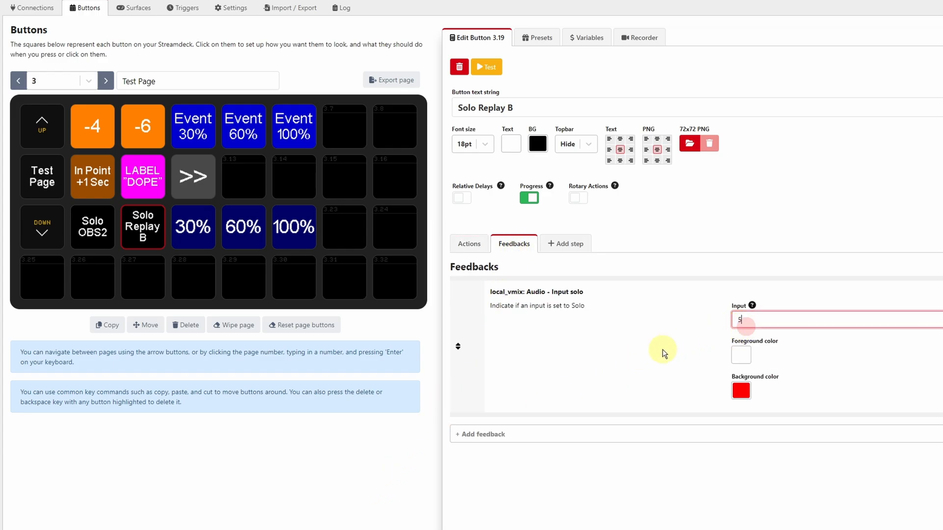
left_click(361, 495)
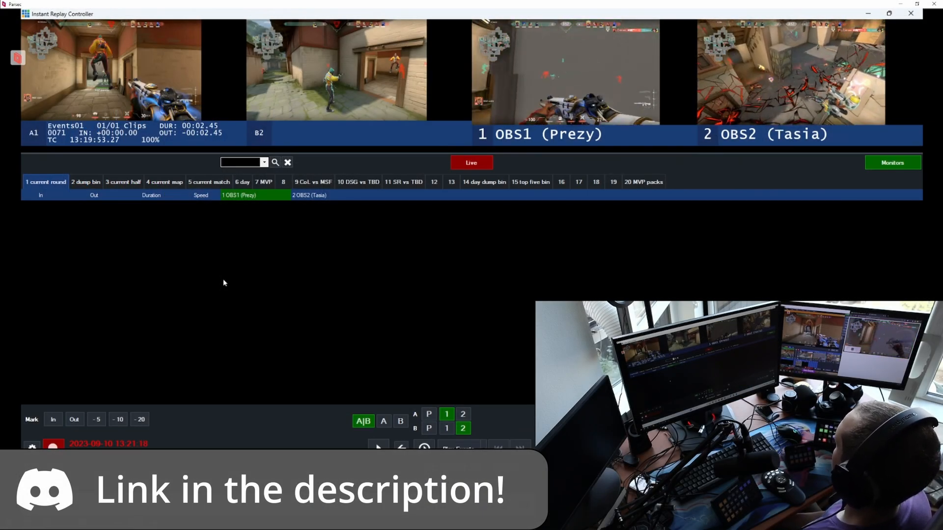
In vMix's Instant Replay Controller, mark an event about 3 seconds long in the current round list with camera 2, and play it.
key("o")
key("2")
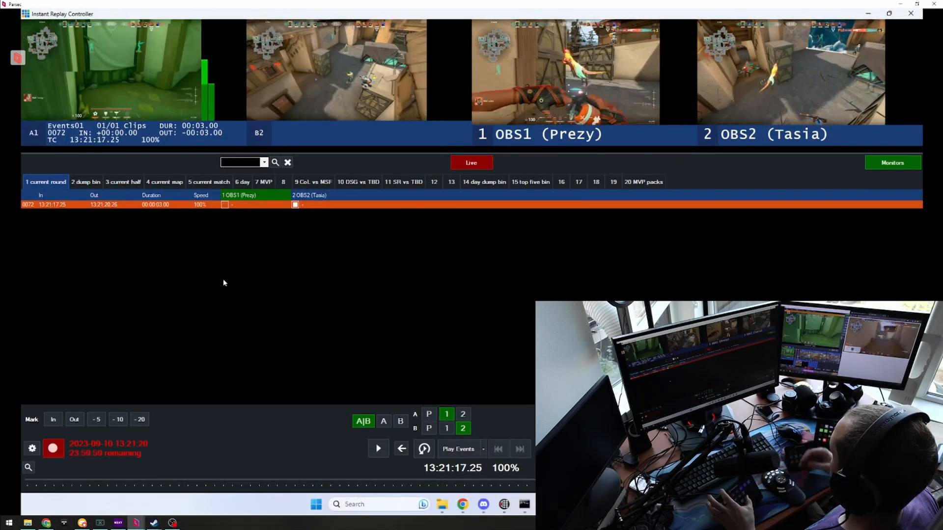
left_click(231, 298)
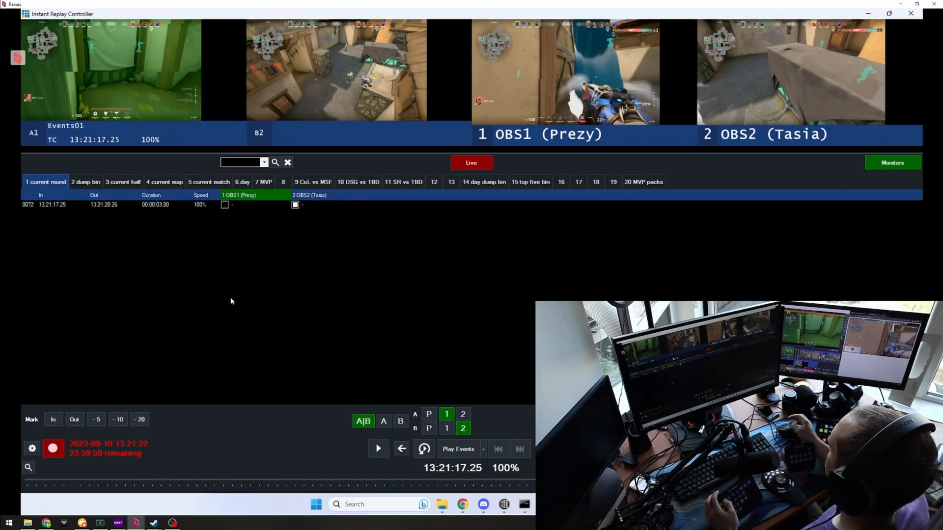
left_click(153, 205)
key("space")
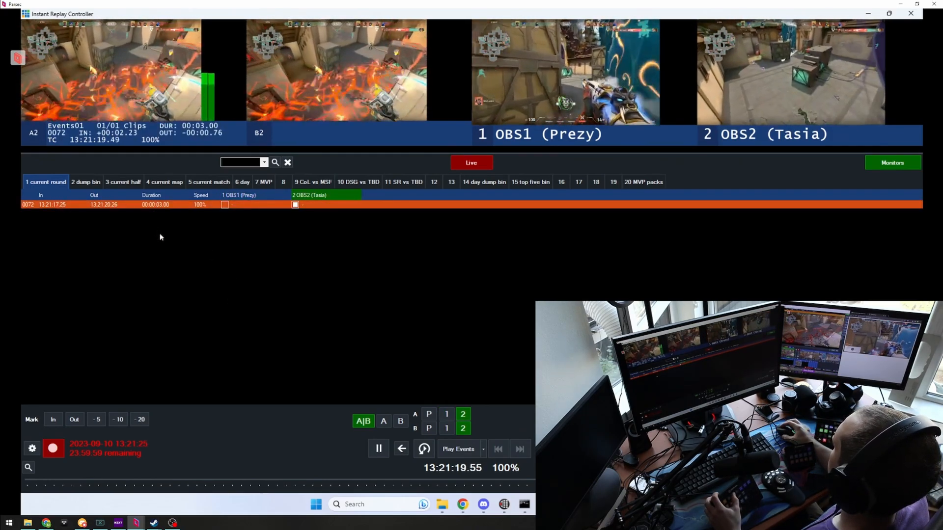
Mark a second event about 2 seconds long with camera 1 in the current round list, then play and pause it.
left_click(162, 241)
key("o")
left_click(158, 250)
left_click(159, 213)
key("space")
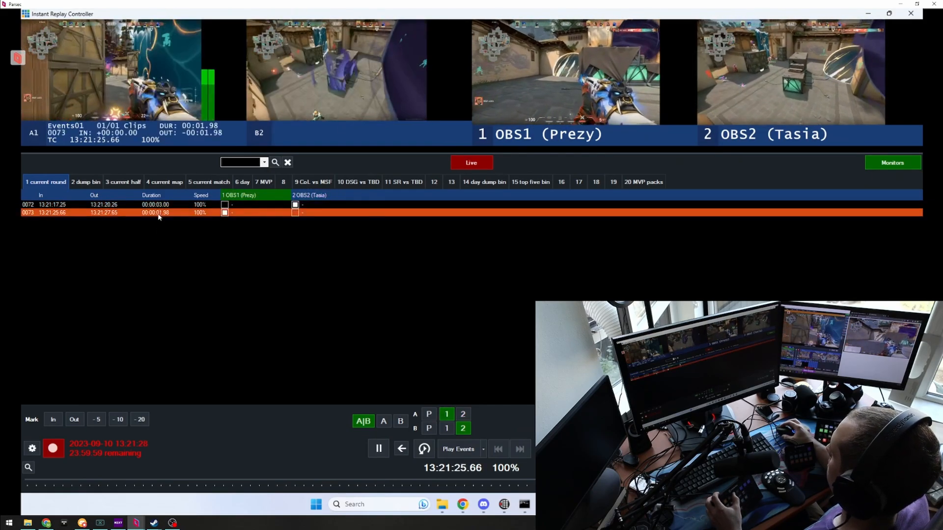
key("space")
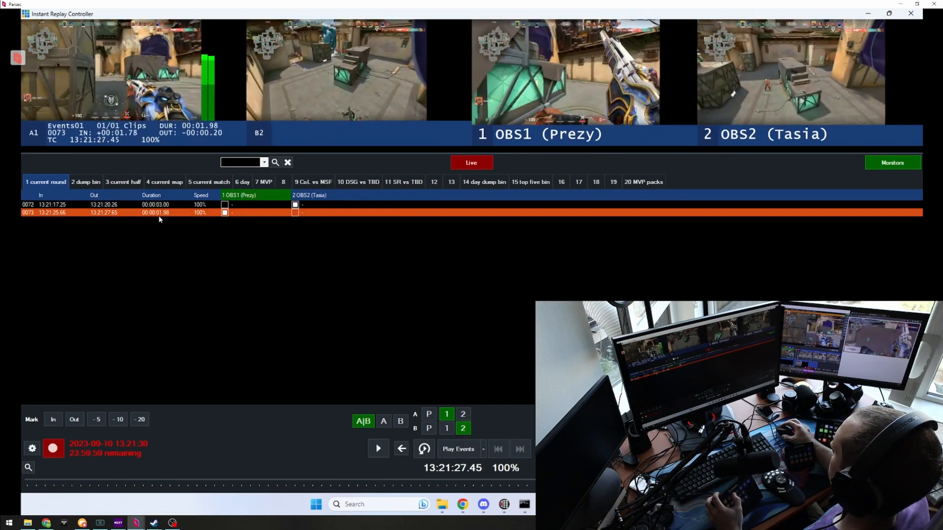
key("space")
key("space")
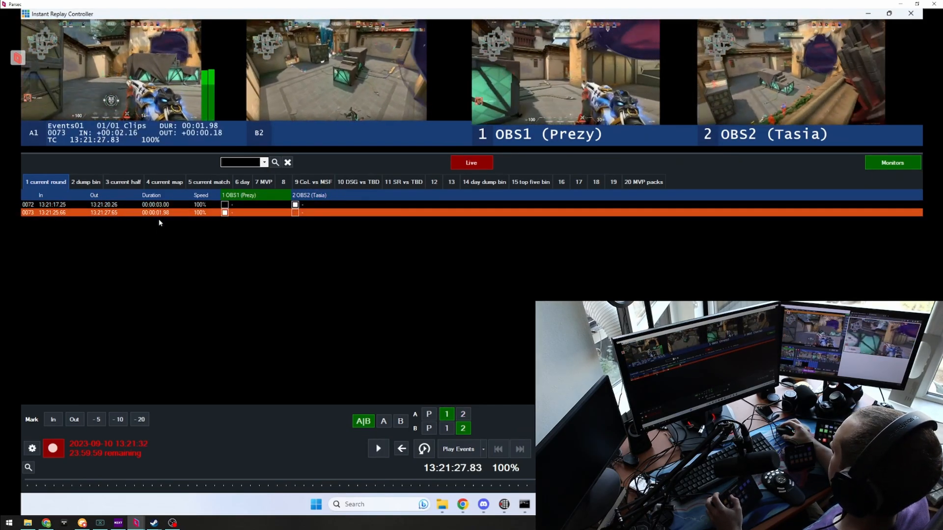
Alternate between the first and second replay events, playing each to compare their camera angles.
left_click(164, 205)
key("space")
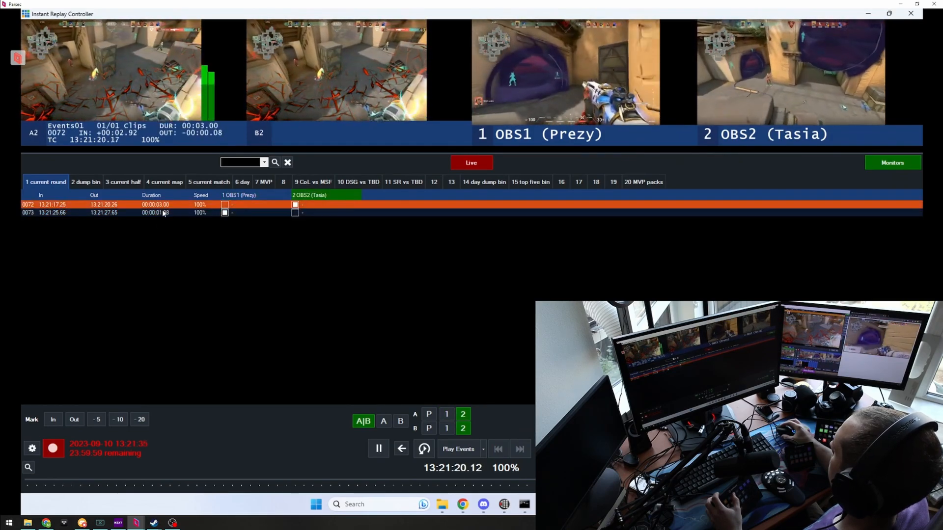
left_click(164, 214)
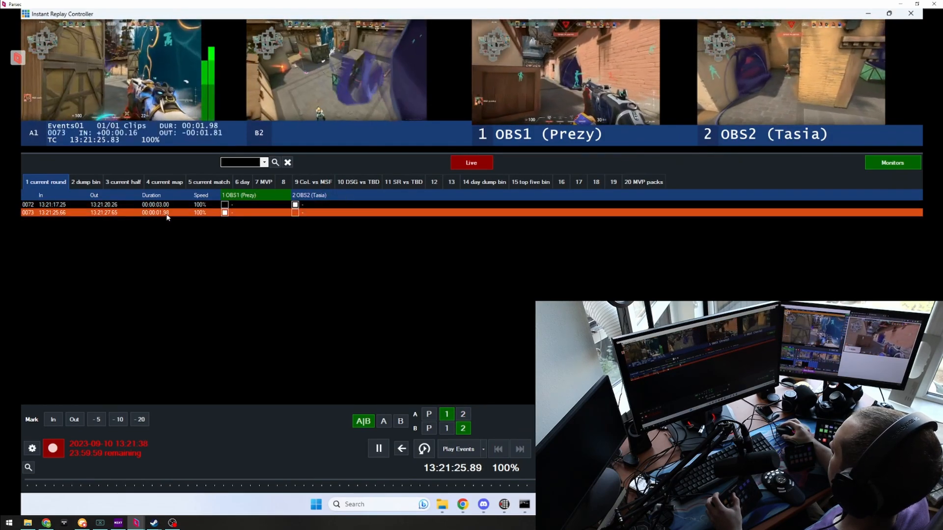
key("space")
left_click(167, 205)
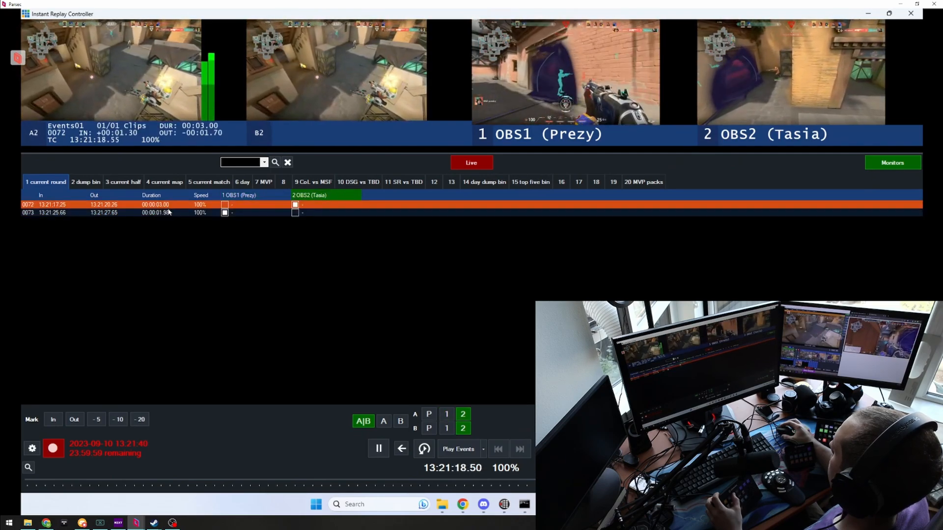
Mark a third event with its out point about 3 seconds after the in point, assign it camera 1, and play it.
key("2")
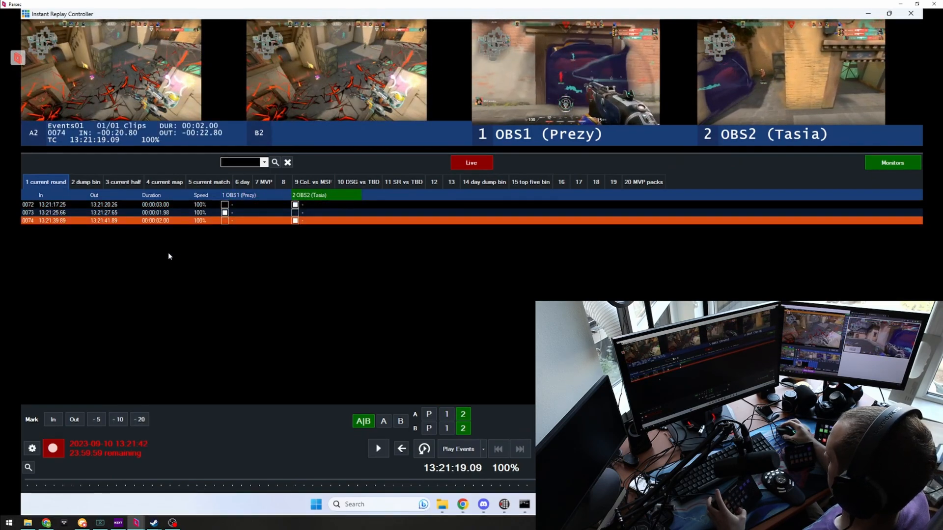
key("o")
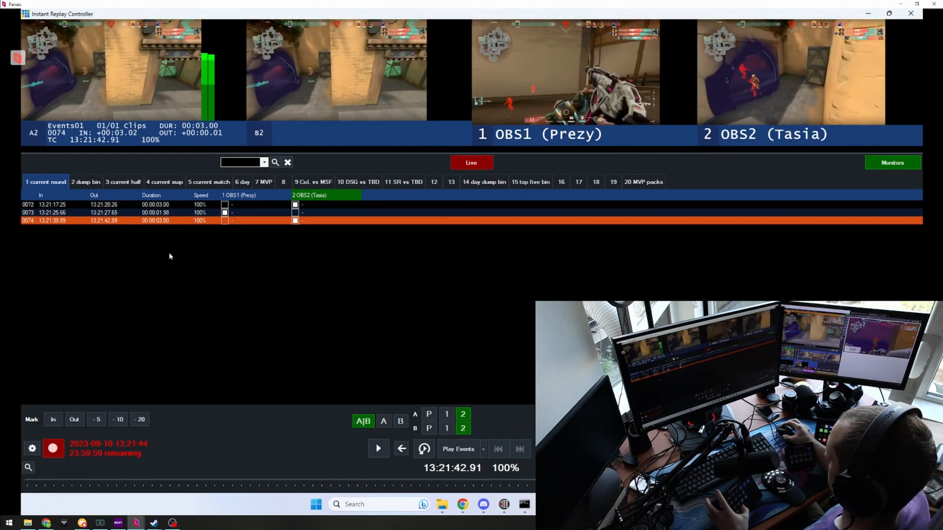
key("1")
left_click(165, 222)
key("space")
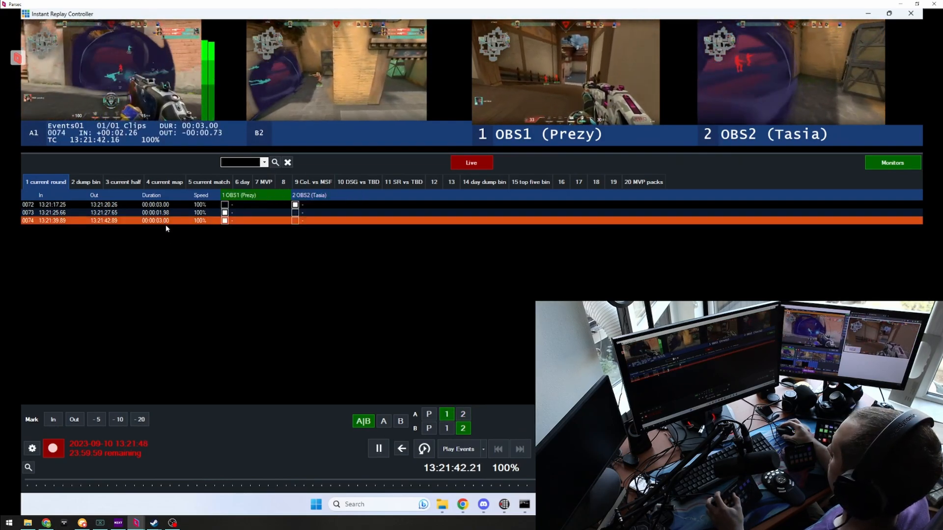
Set the third event's in point half a second earlier, and mark a fourth event about 2.5 seconds long with camera 1.
key("i")
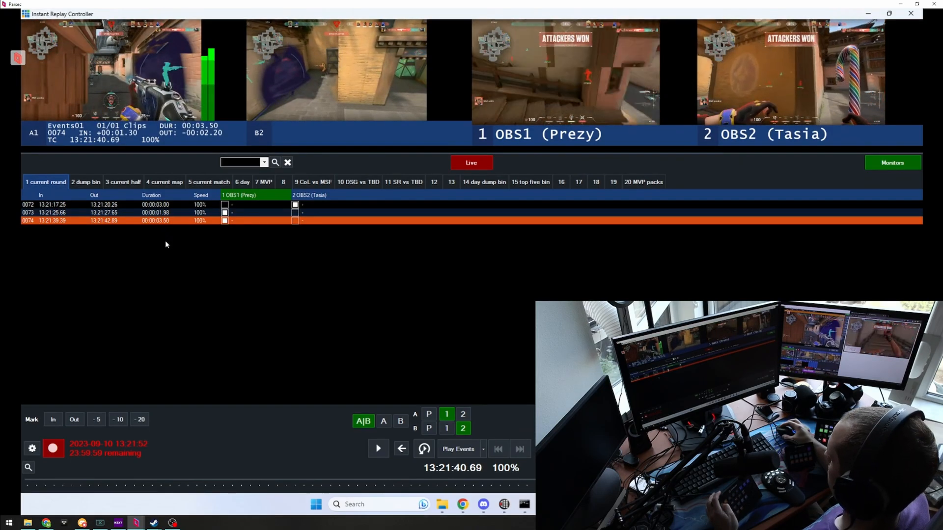
key("F2")
left_click(164, 230)
left_click(164, 229)
key("Left")
key("Left")
key("Left")
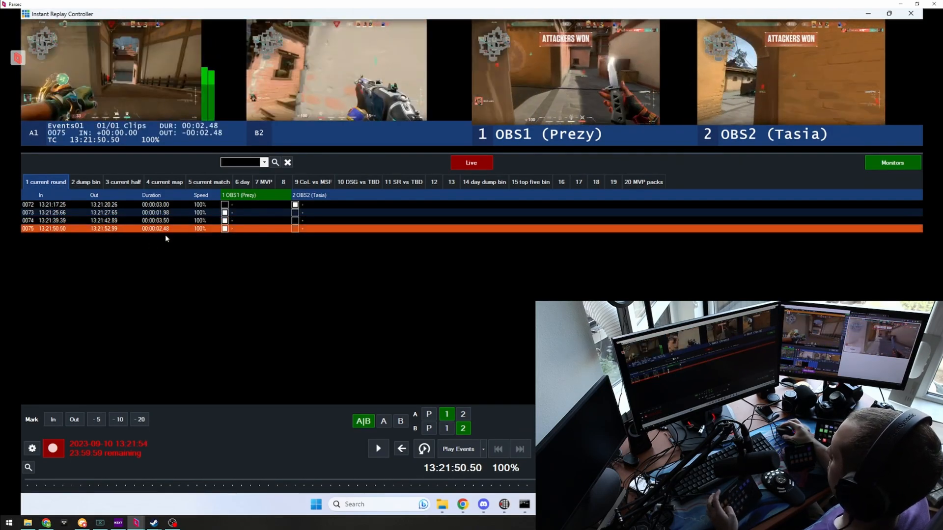
Play the fourth event, set its in point one second earlier, and extend its out point to a duration of about 3.8 seconds.
key("space")
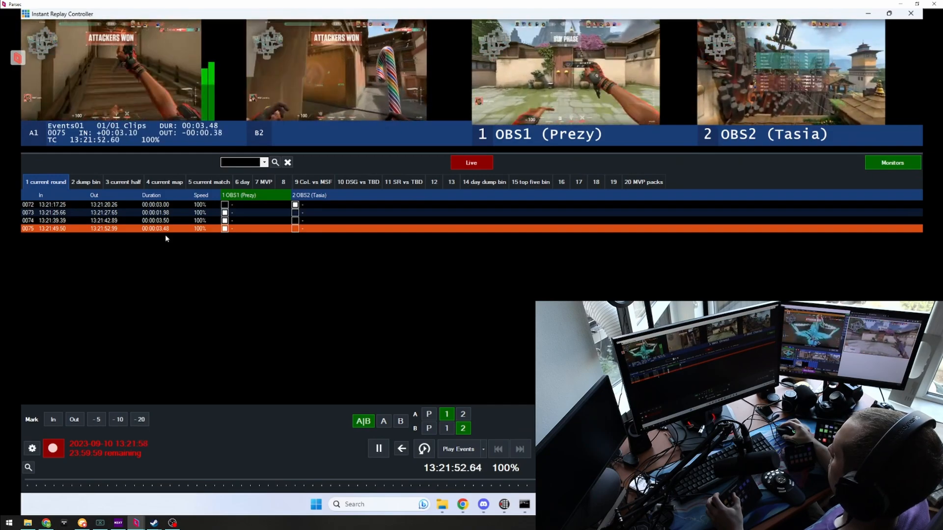
key("space")
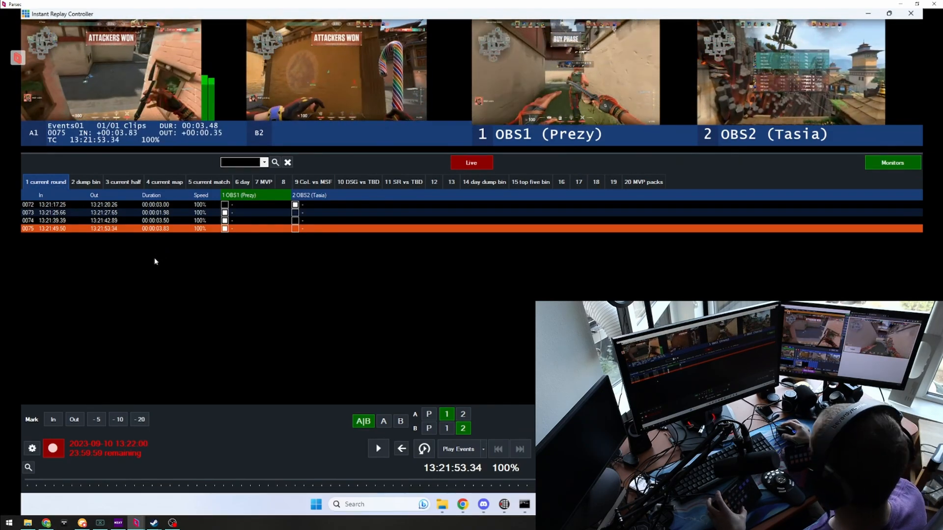
key("o")
Select all four events in the current round list and play them back as one sequence.
key("ctrl+a")
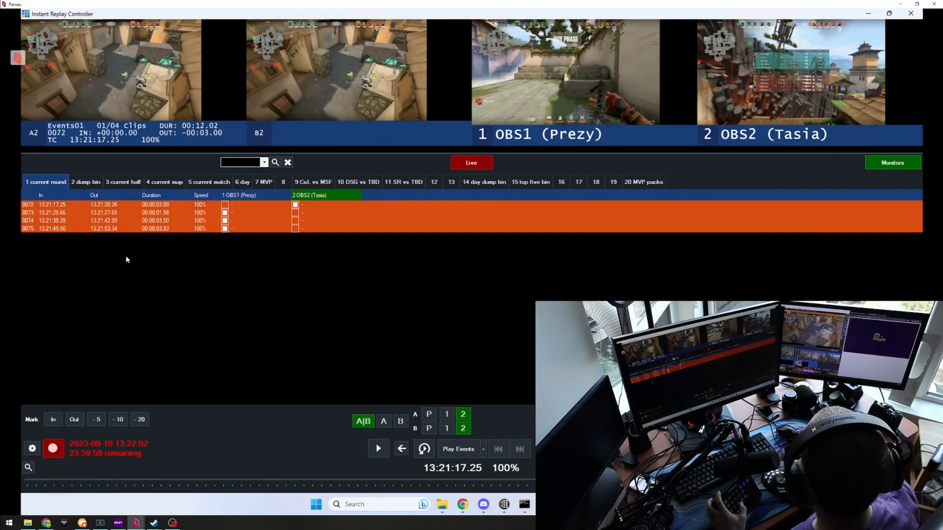
key("space")
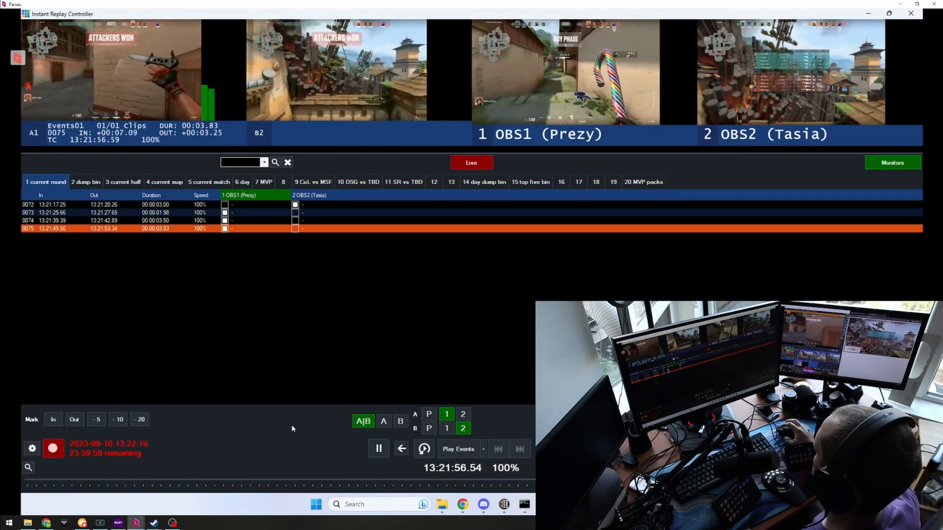
key("space")
Label the third event's camera 2 angle as MULTI, and move the event to another event list.
key("2")
left_click(182, 221)
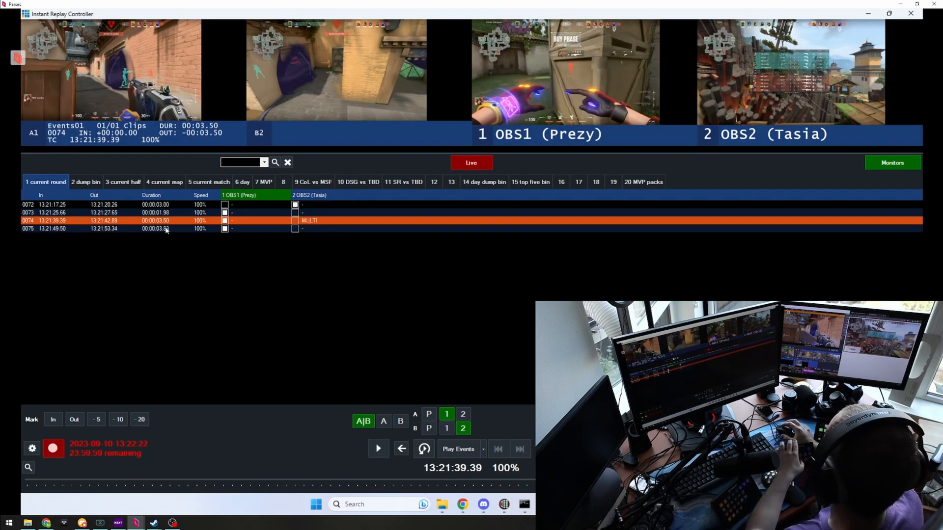
right_click(166, 226)
mouse_move(197, 279)
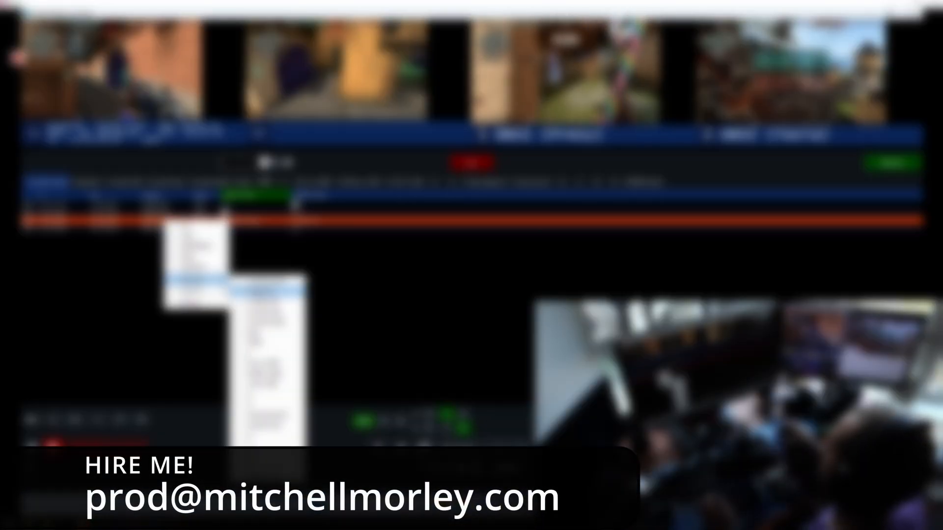
left_click(267, 301)
Cue the second event on camera 1, and cue the first event on camera 2.
left_click(246, 213)
left_click(322, 205)
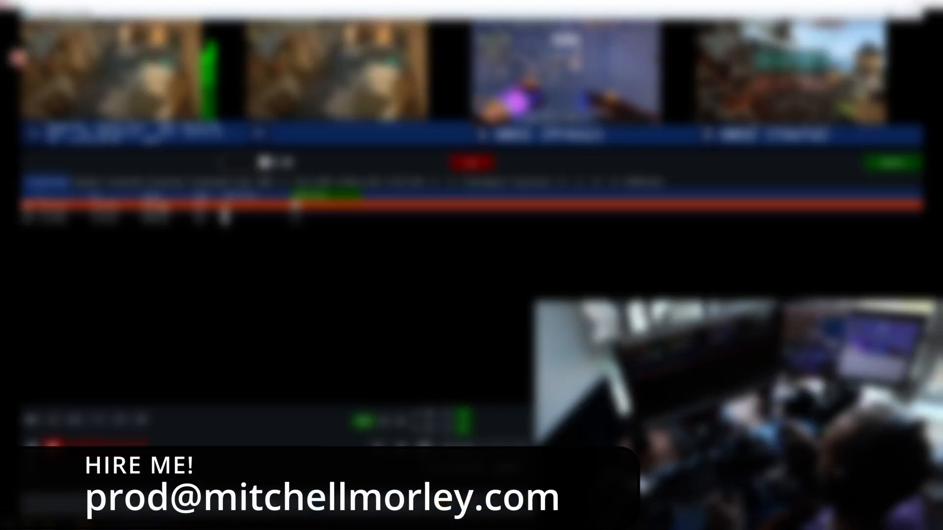